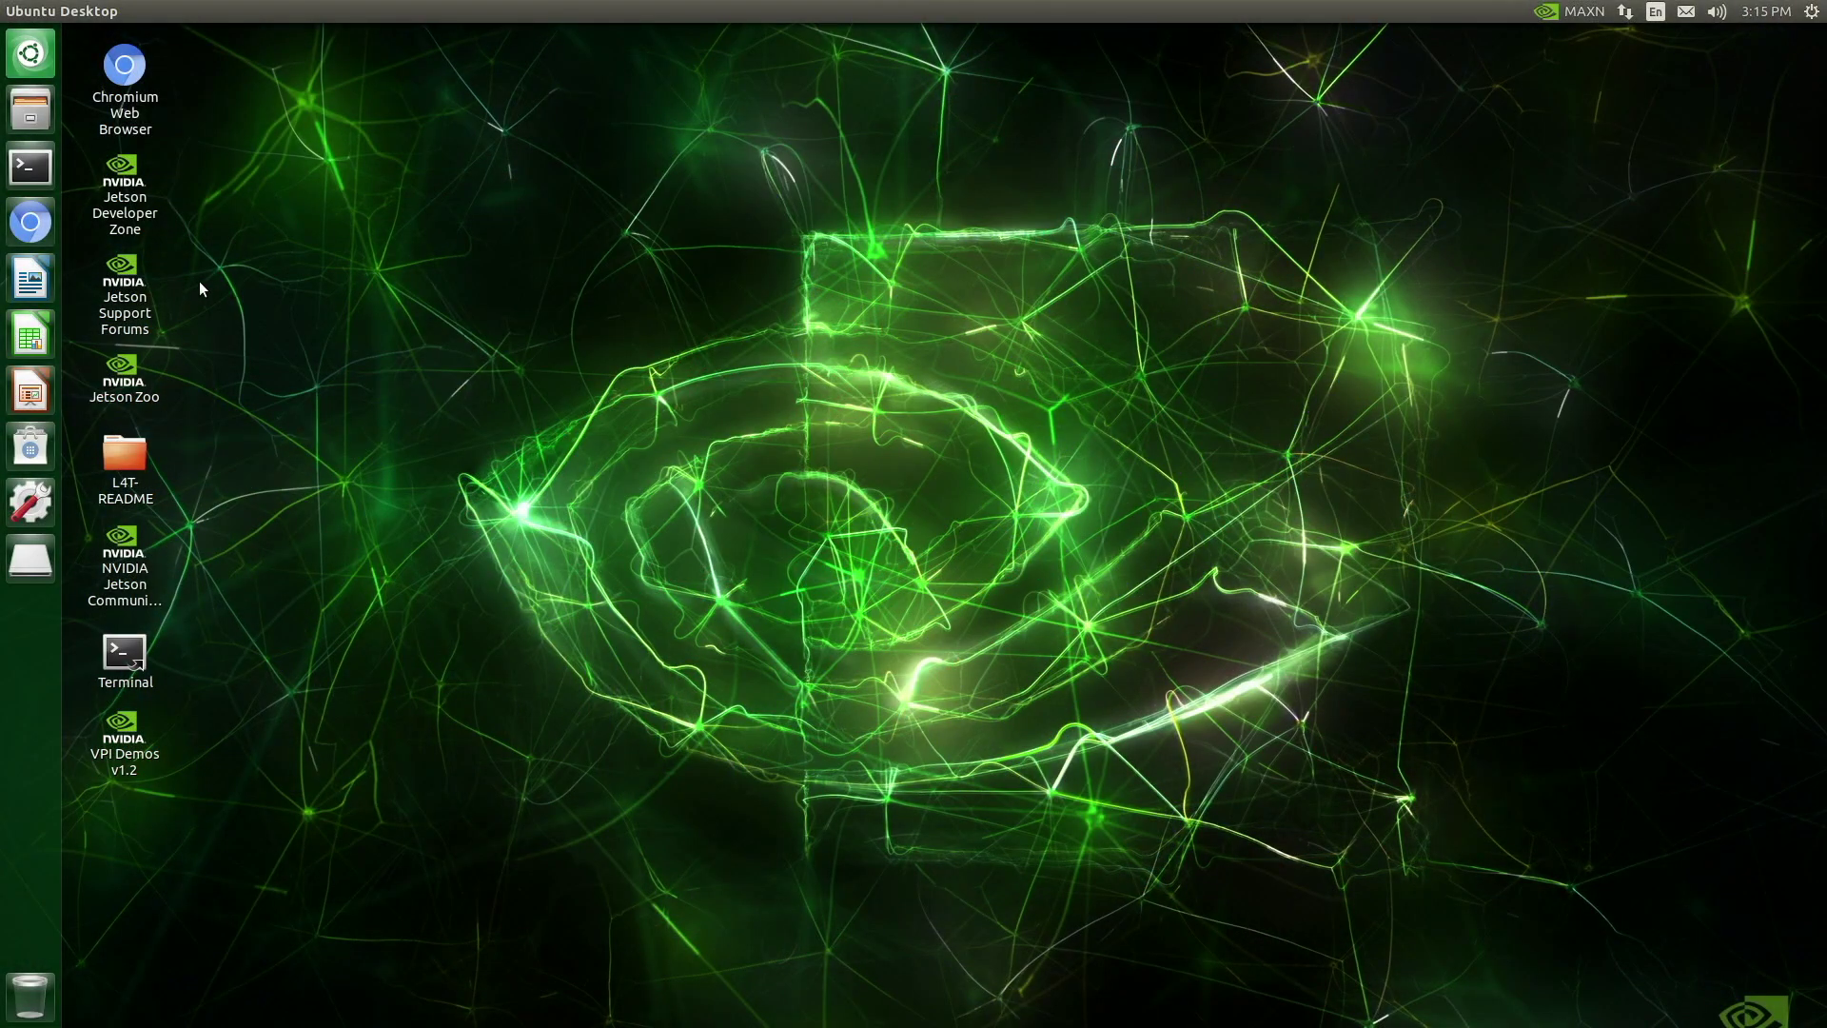
# Open a Terminal window from the Unity launcher
pyautogui.click(31, 168)
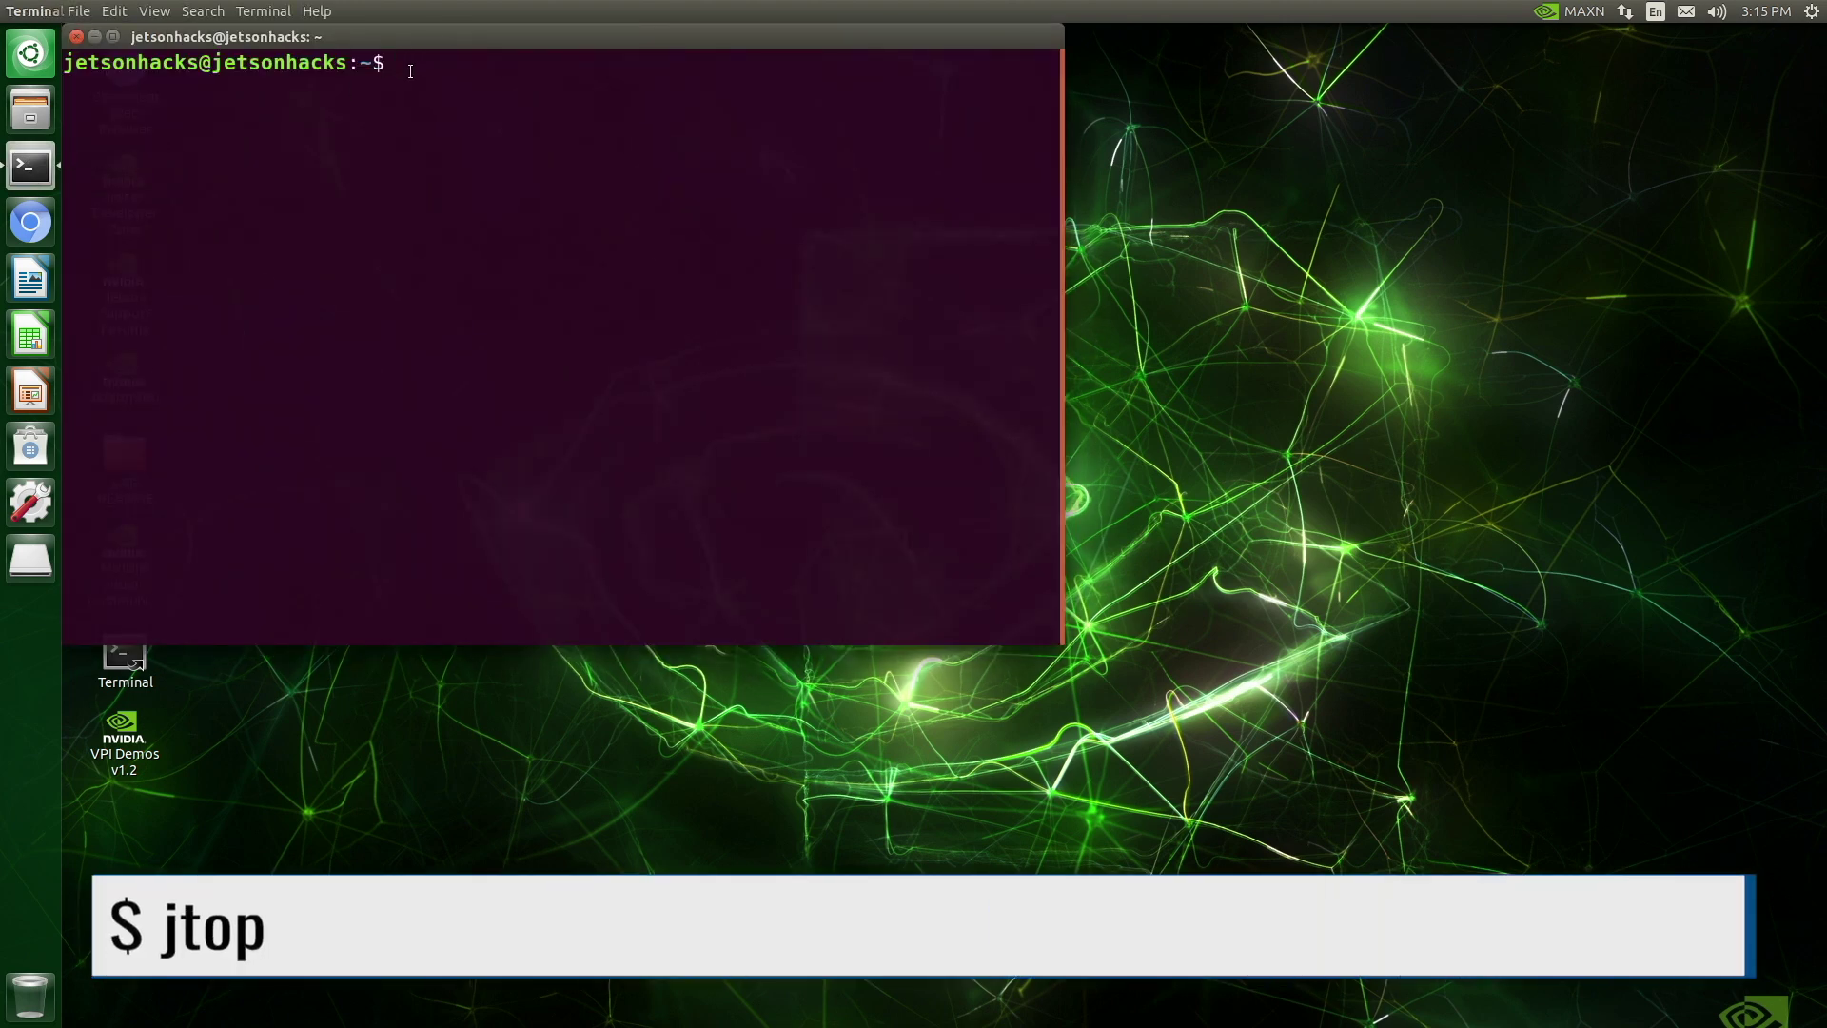
# Check the Jetson Nano's status with jtop, quit it, and open the Home folder in Files
pyautogui.write('jtop')
pyautogui.press('Return')
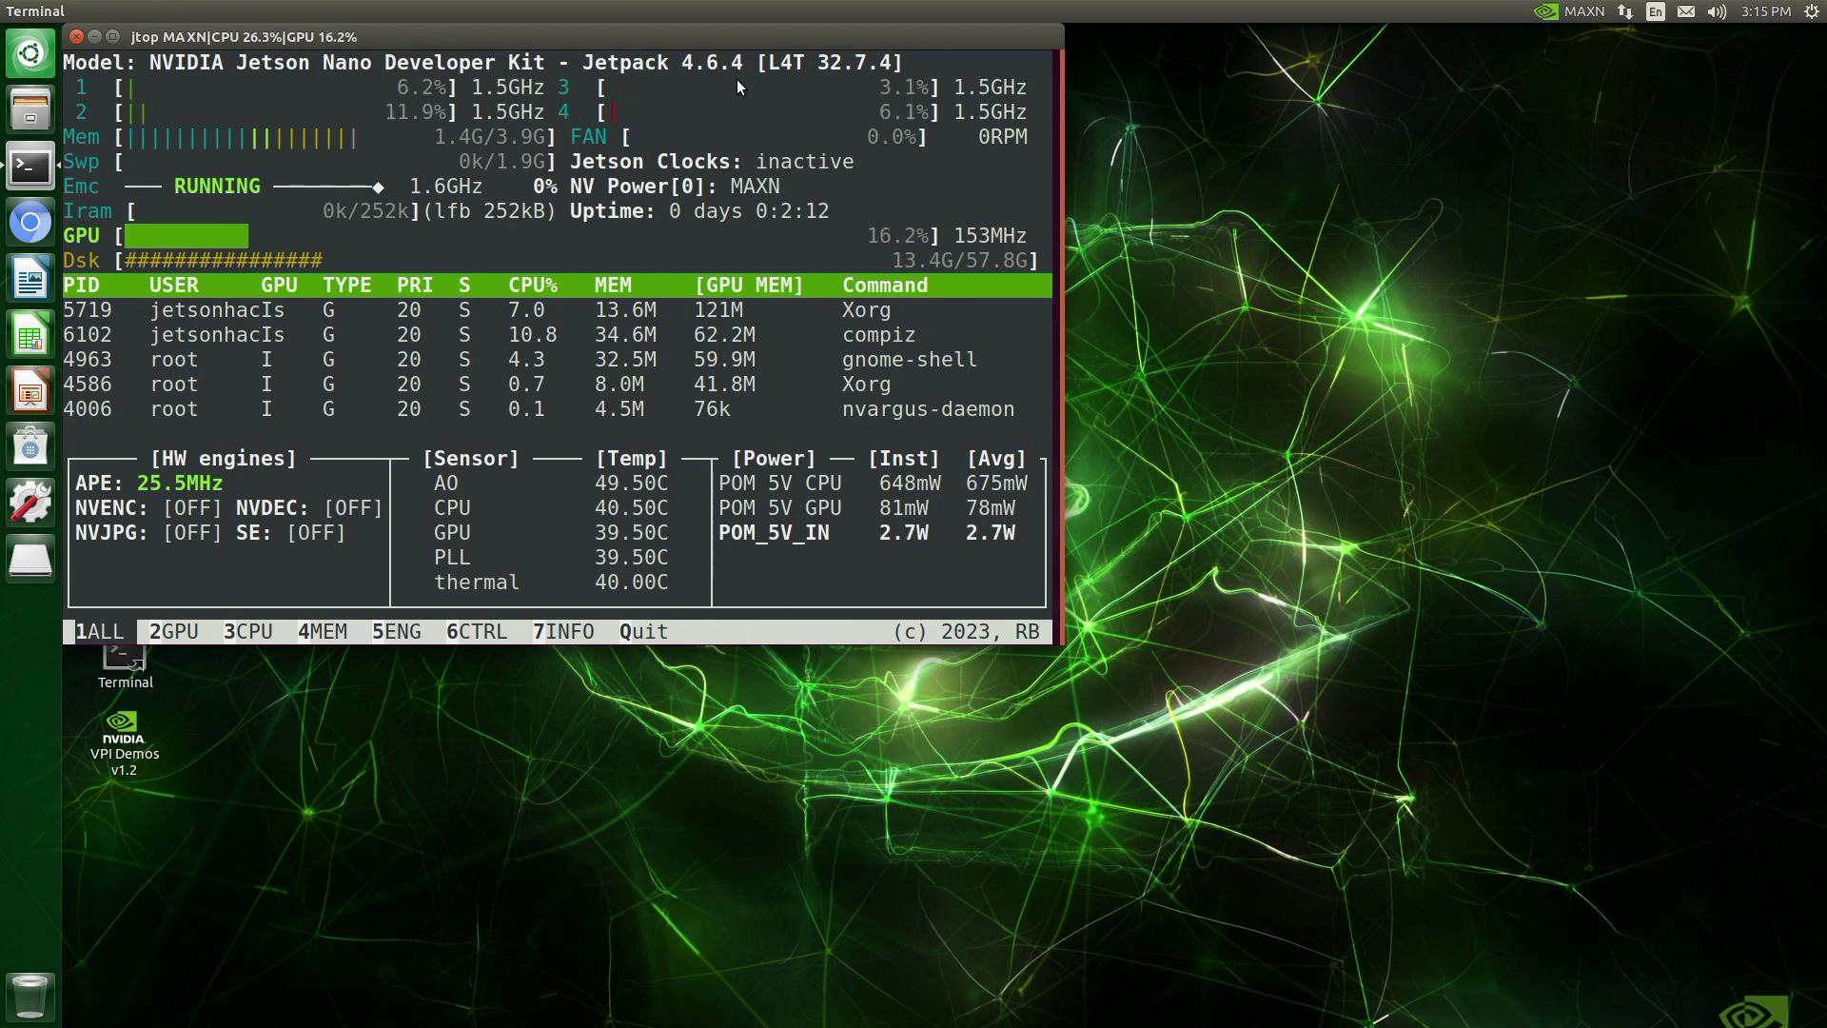
pyautogui.press('q')
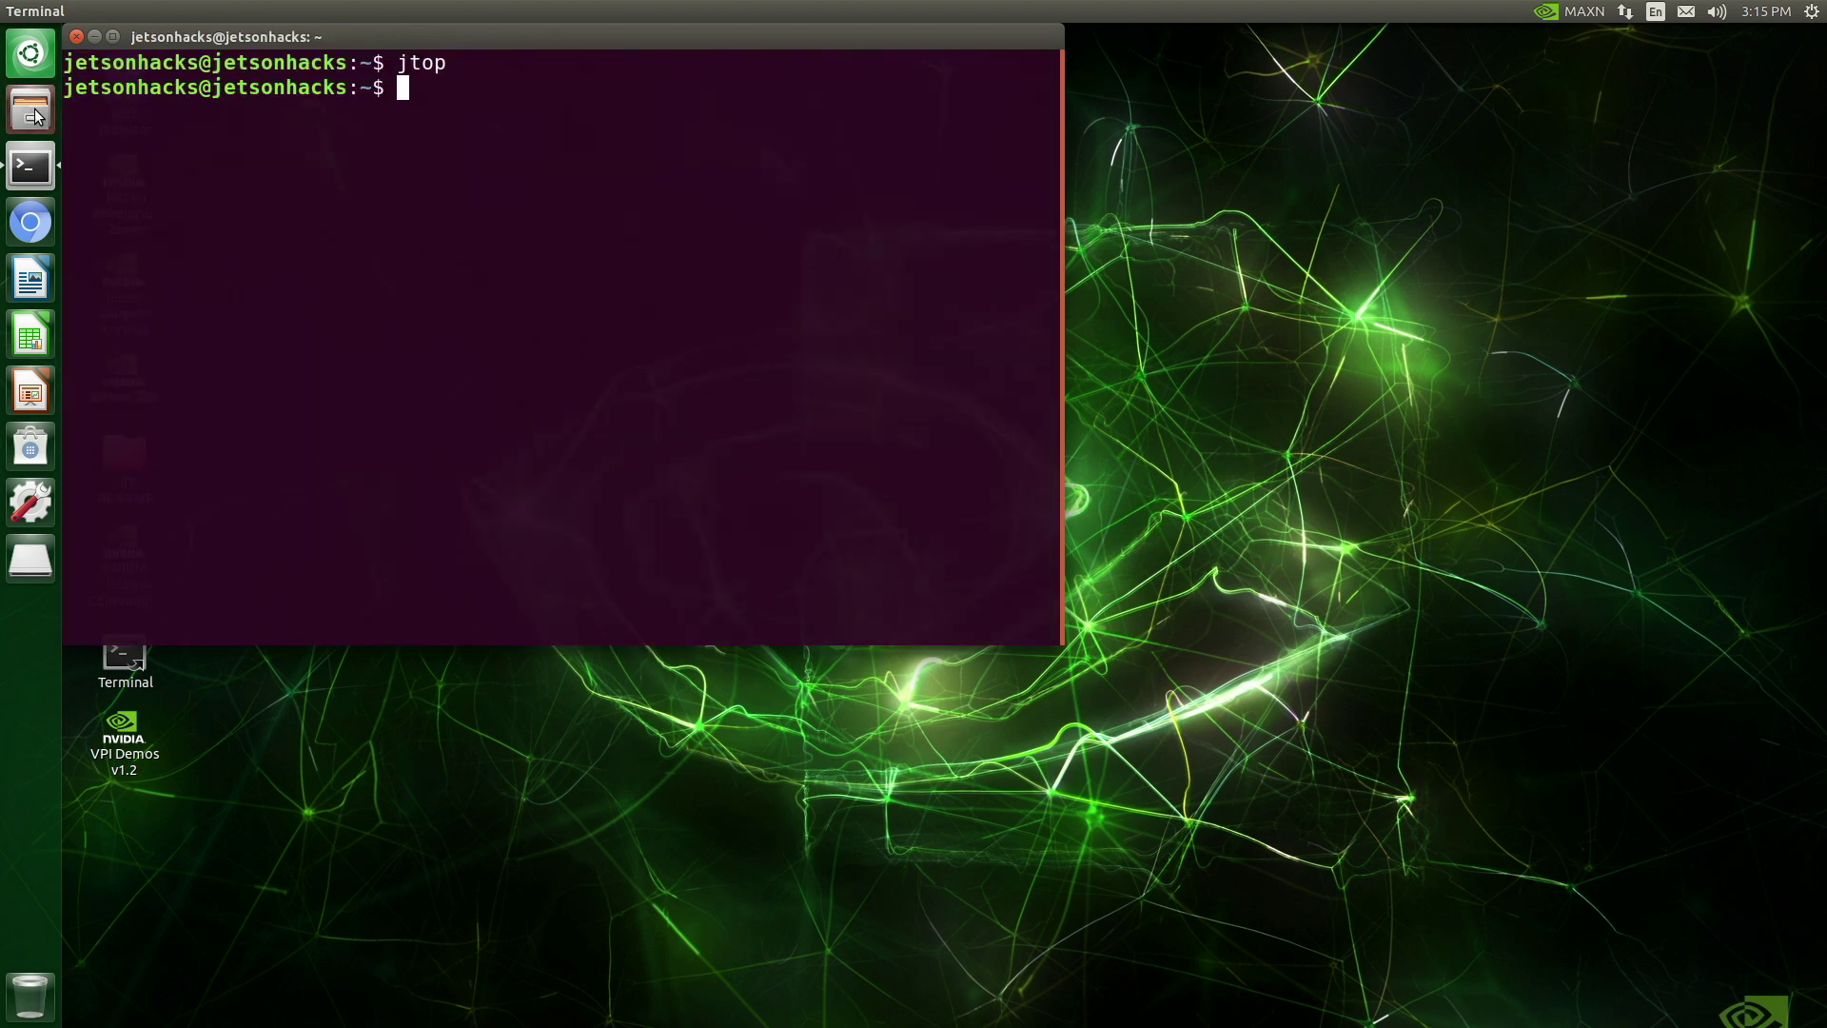
pyautogui.click(34, 116)
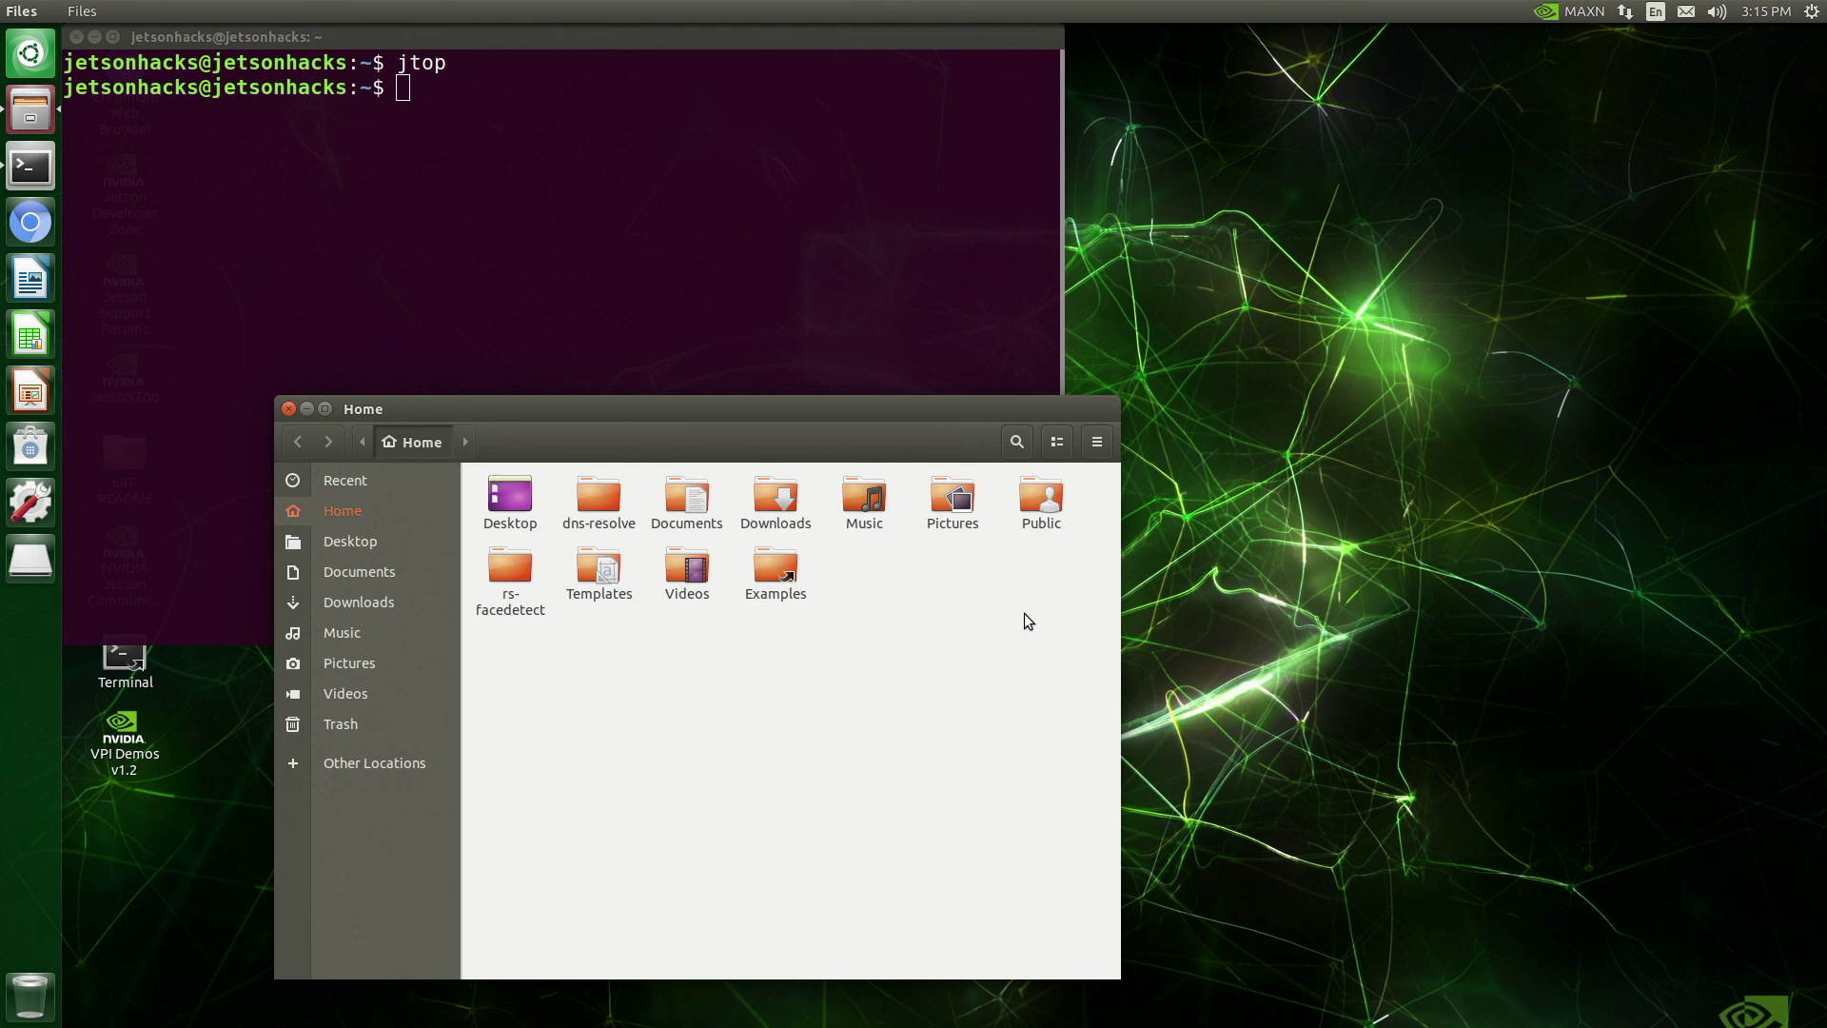
# Create a folder named startup in Home, open it, and move its window right
pyautogui.rightClick(904, 581)
pyautogui.click(934, 592)
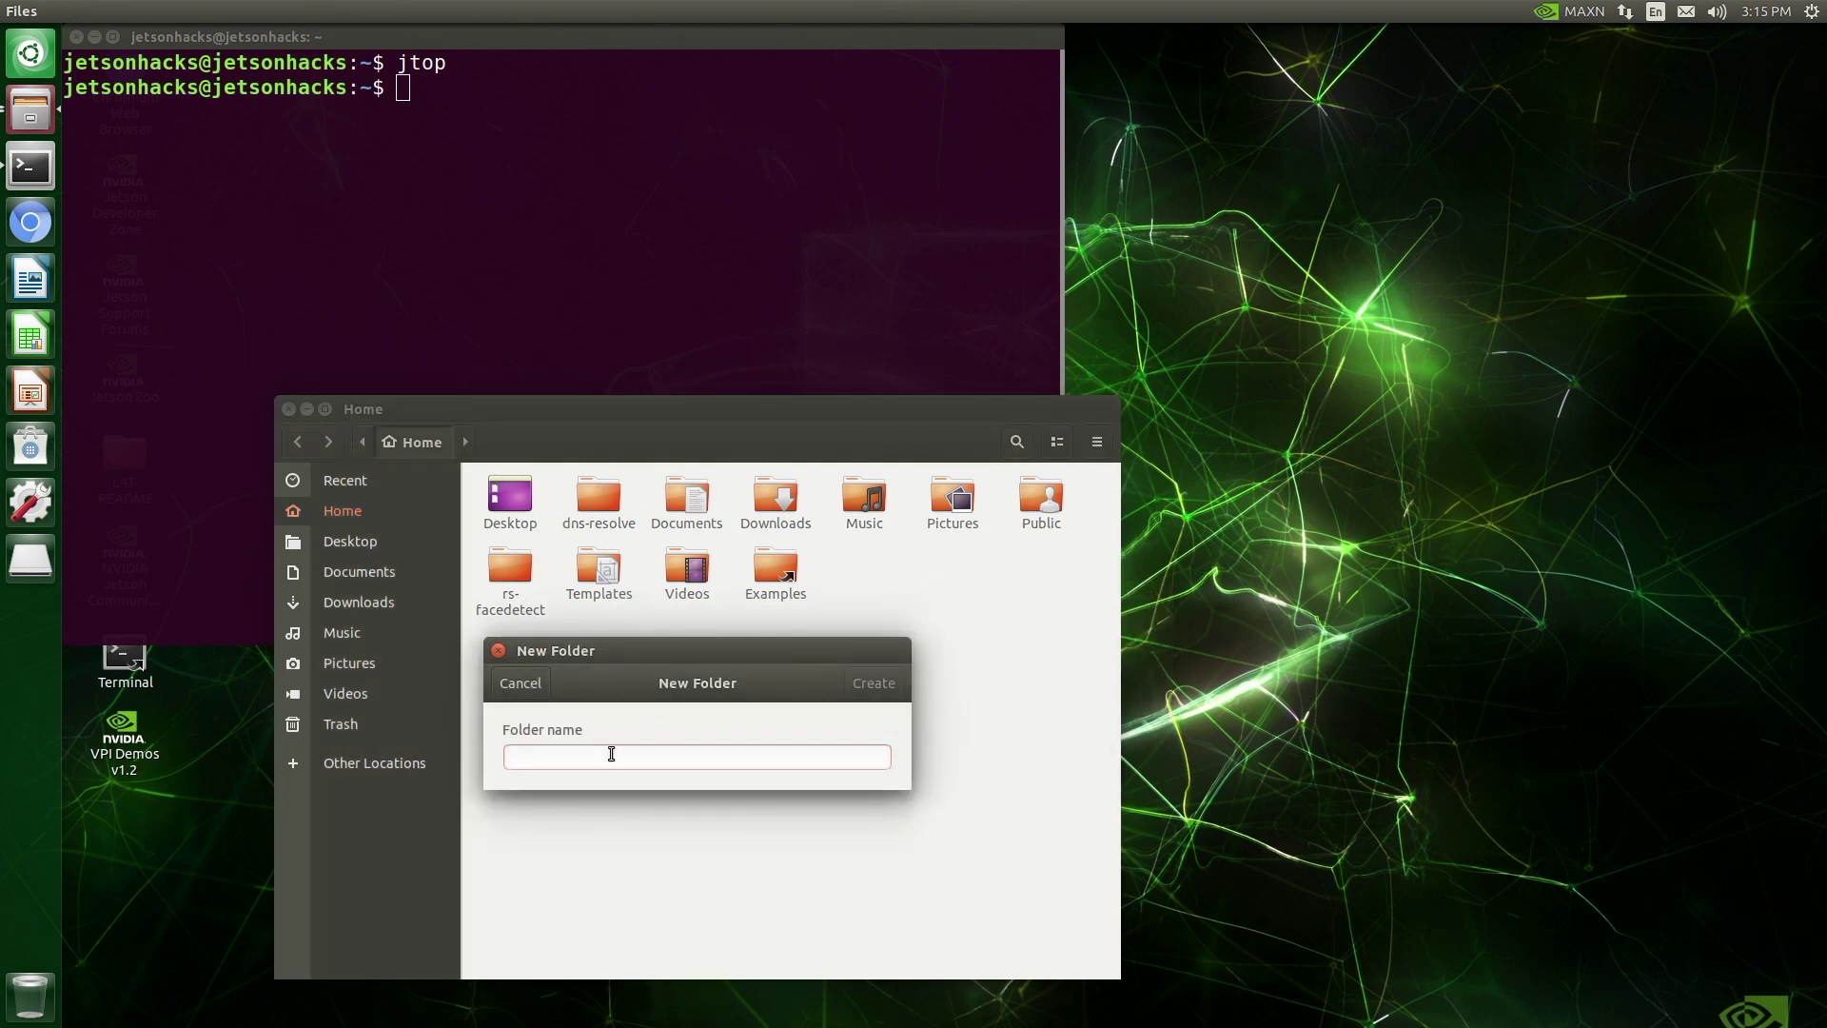
pyautogui.write('startup')
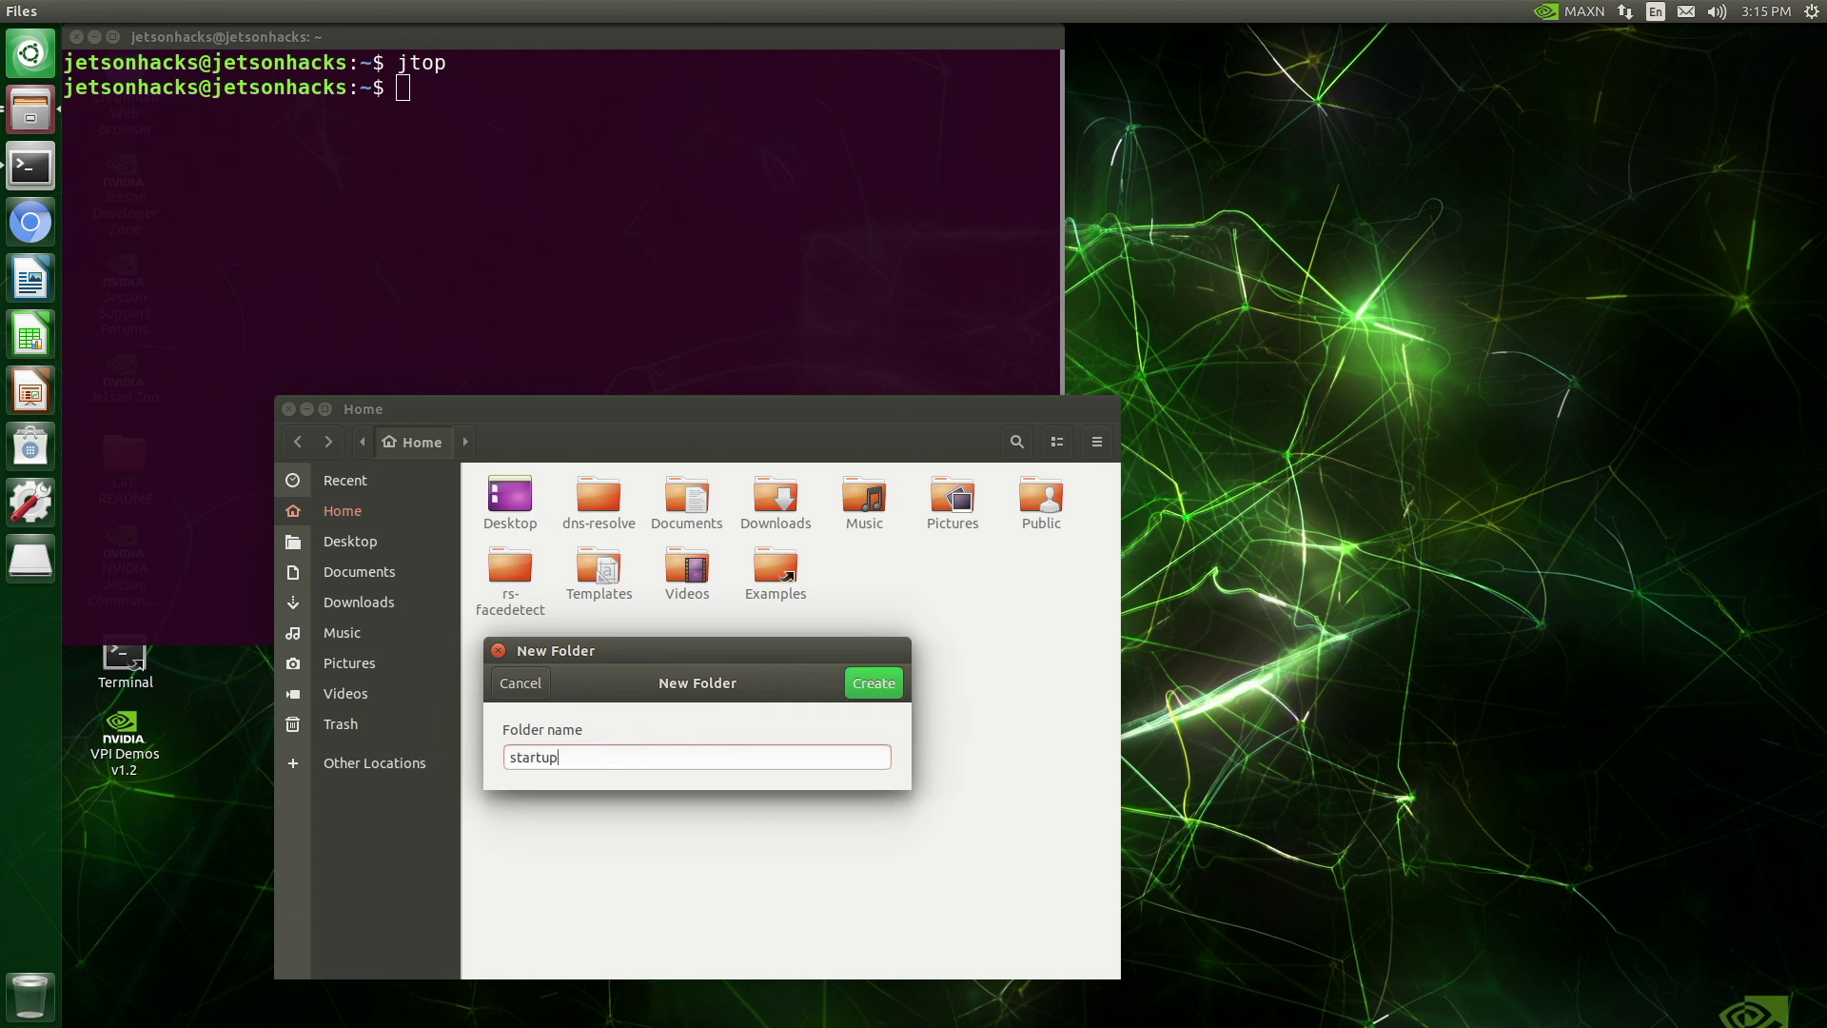
pyautogui.press('Return')
pyautogui.doubleClick(582, 595)
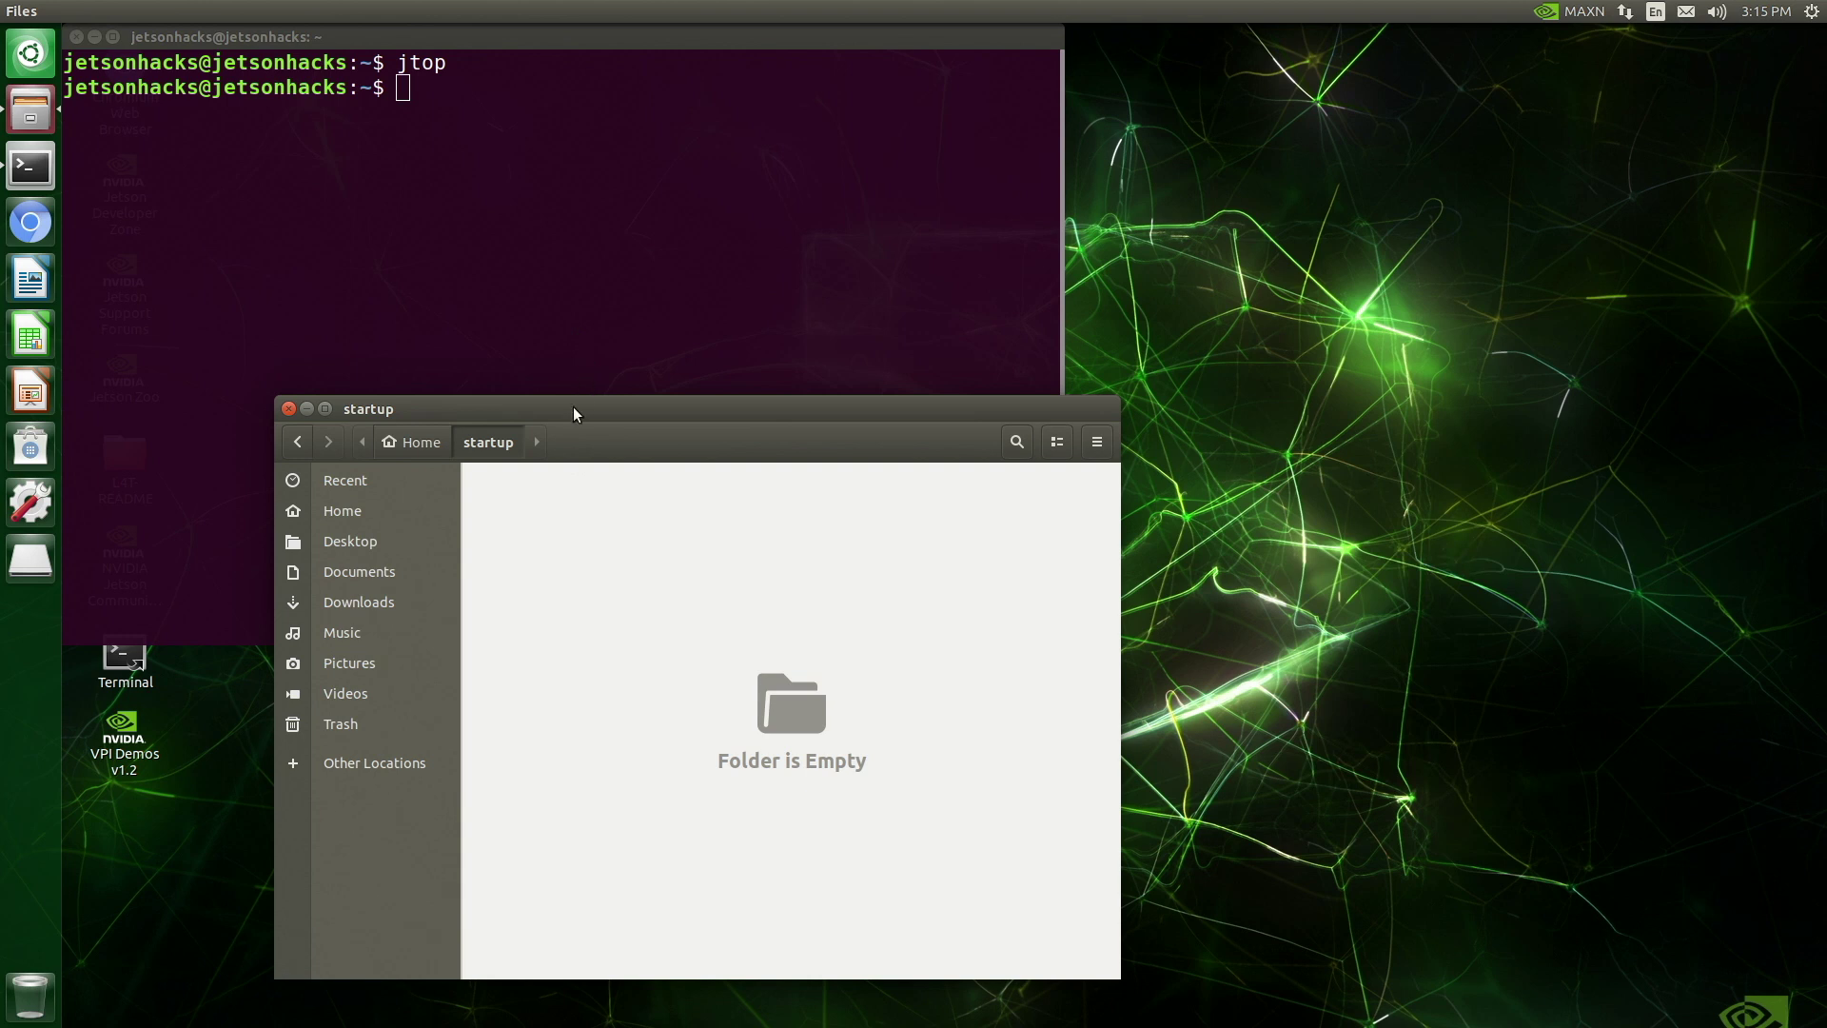
pyautogui.moveTo(575, 408); pyautogui.dragTo(1094, 348)
# Change into ~/startup and open a new startup_script.py in gedit
pyautogui.click(650, 257)
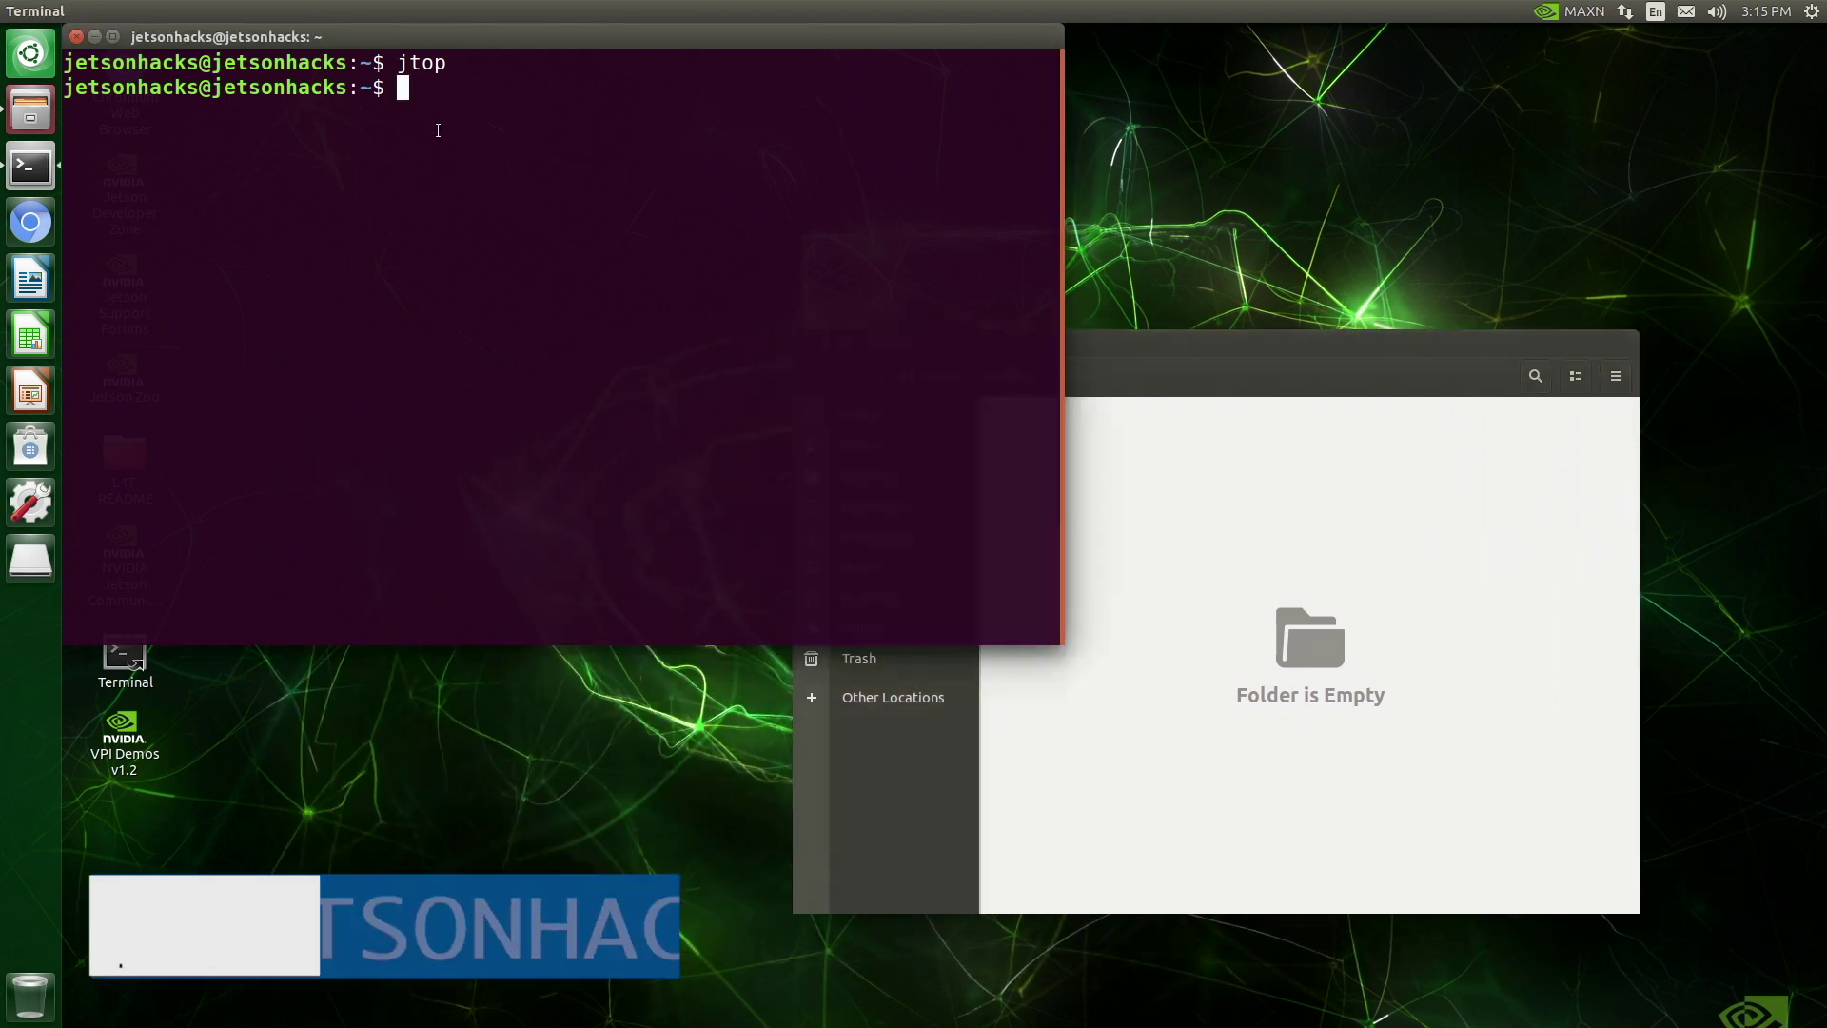
pyautogui.write('cd startup')
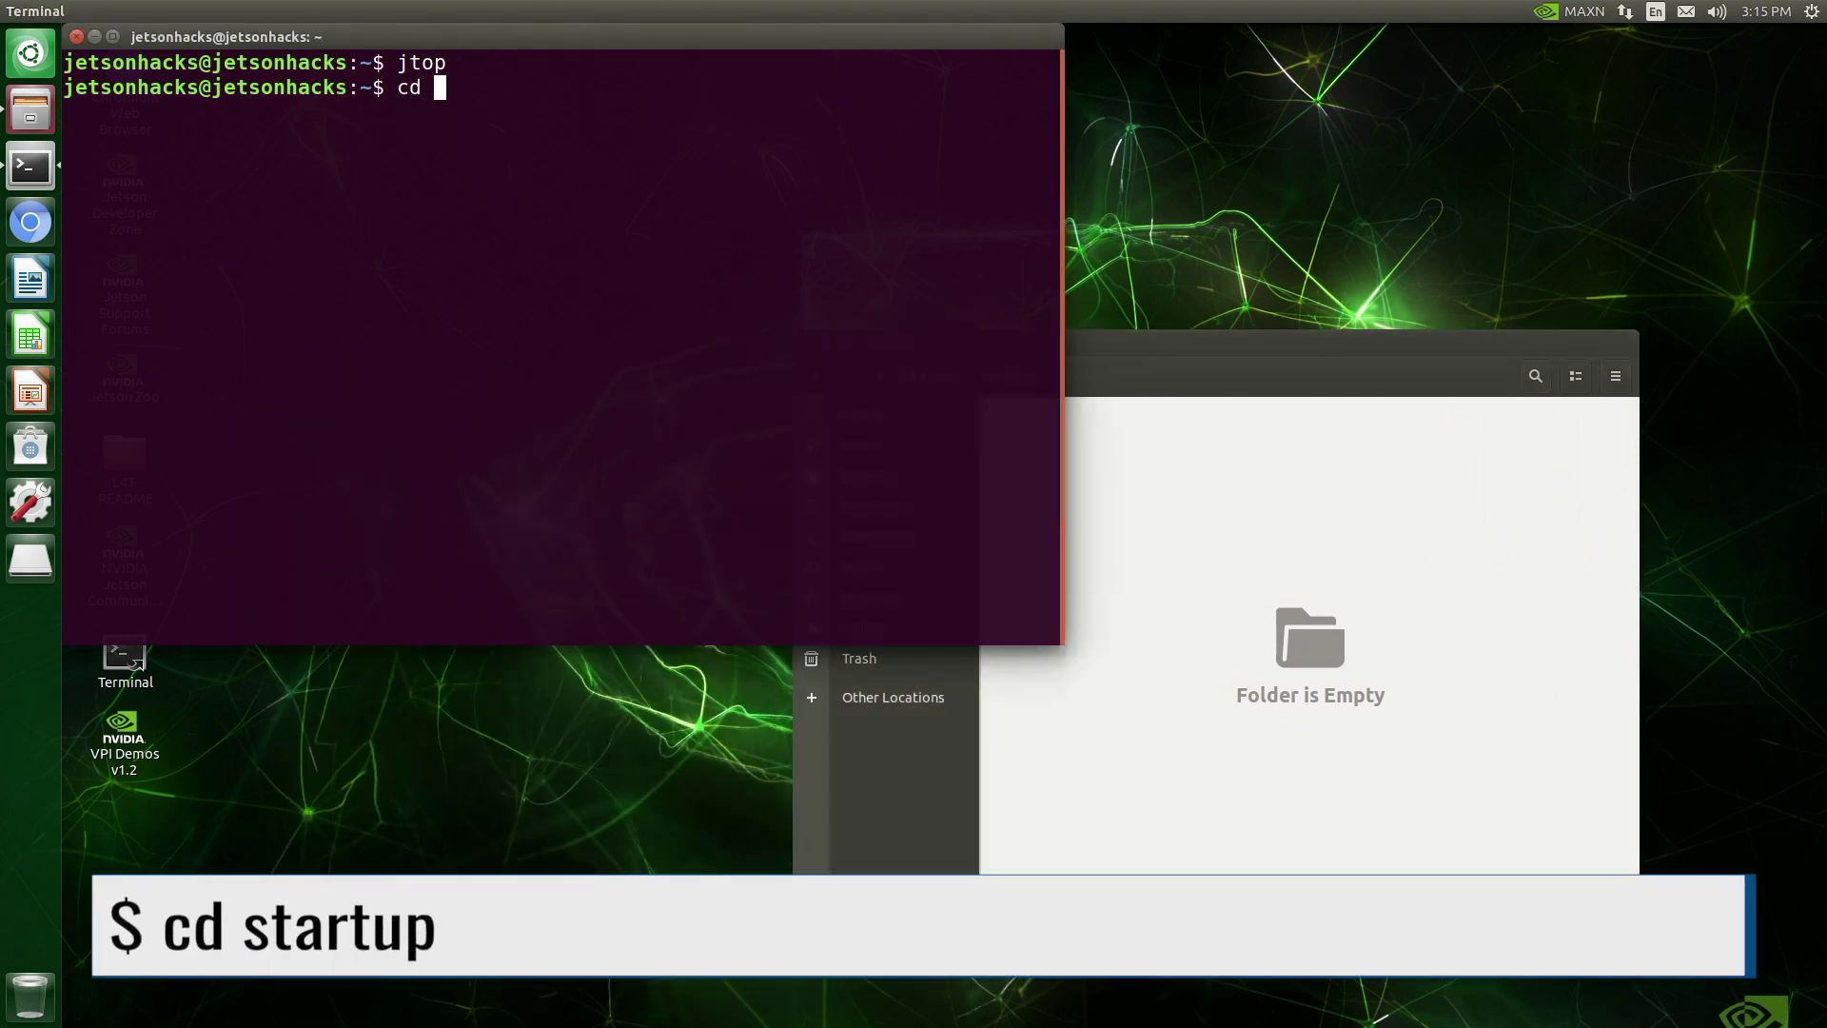
pyautogui.press('Return')
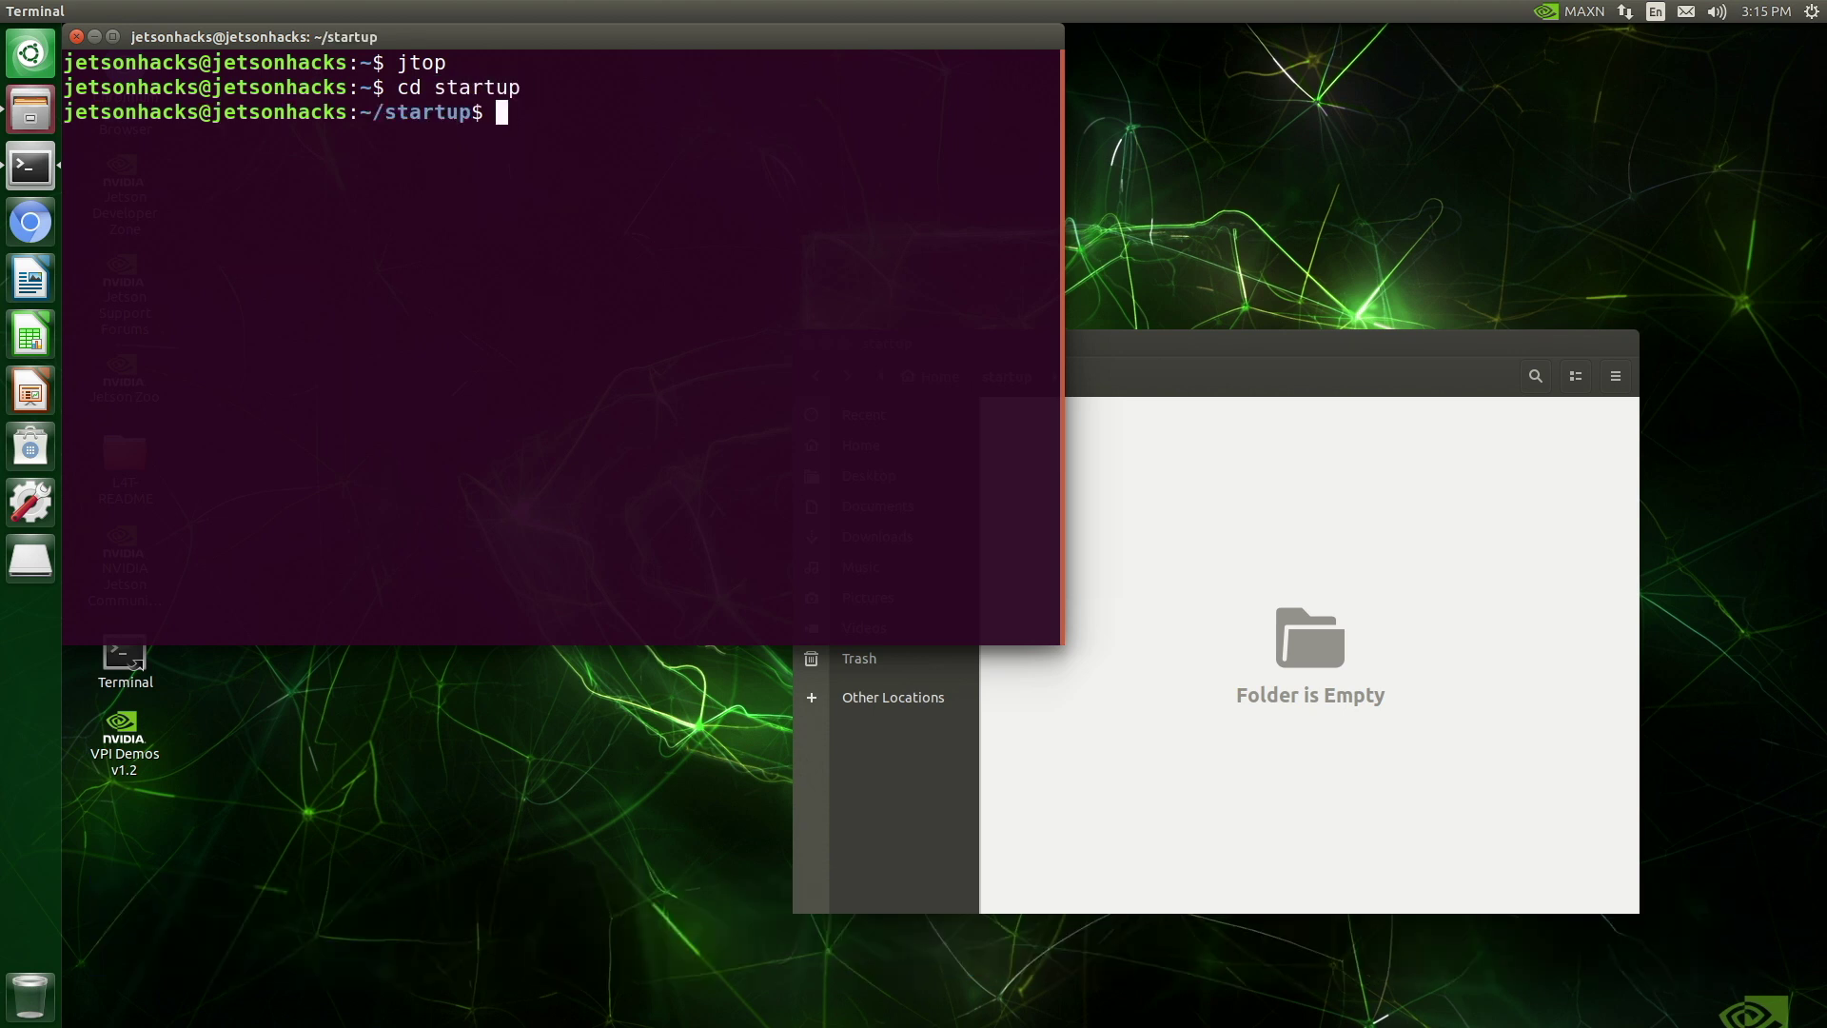
pyautogui.write('gedit ')
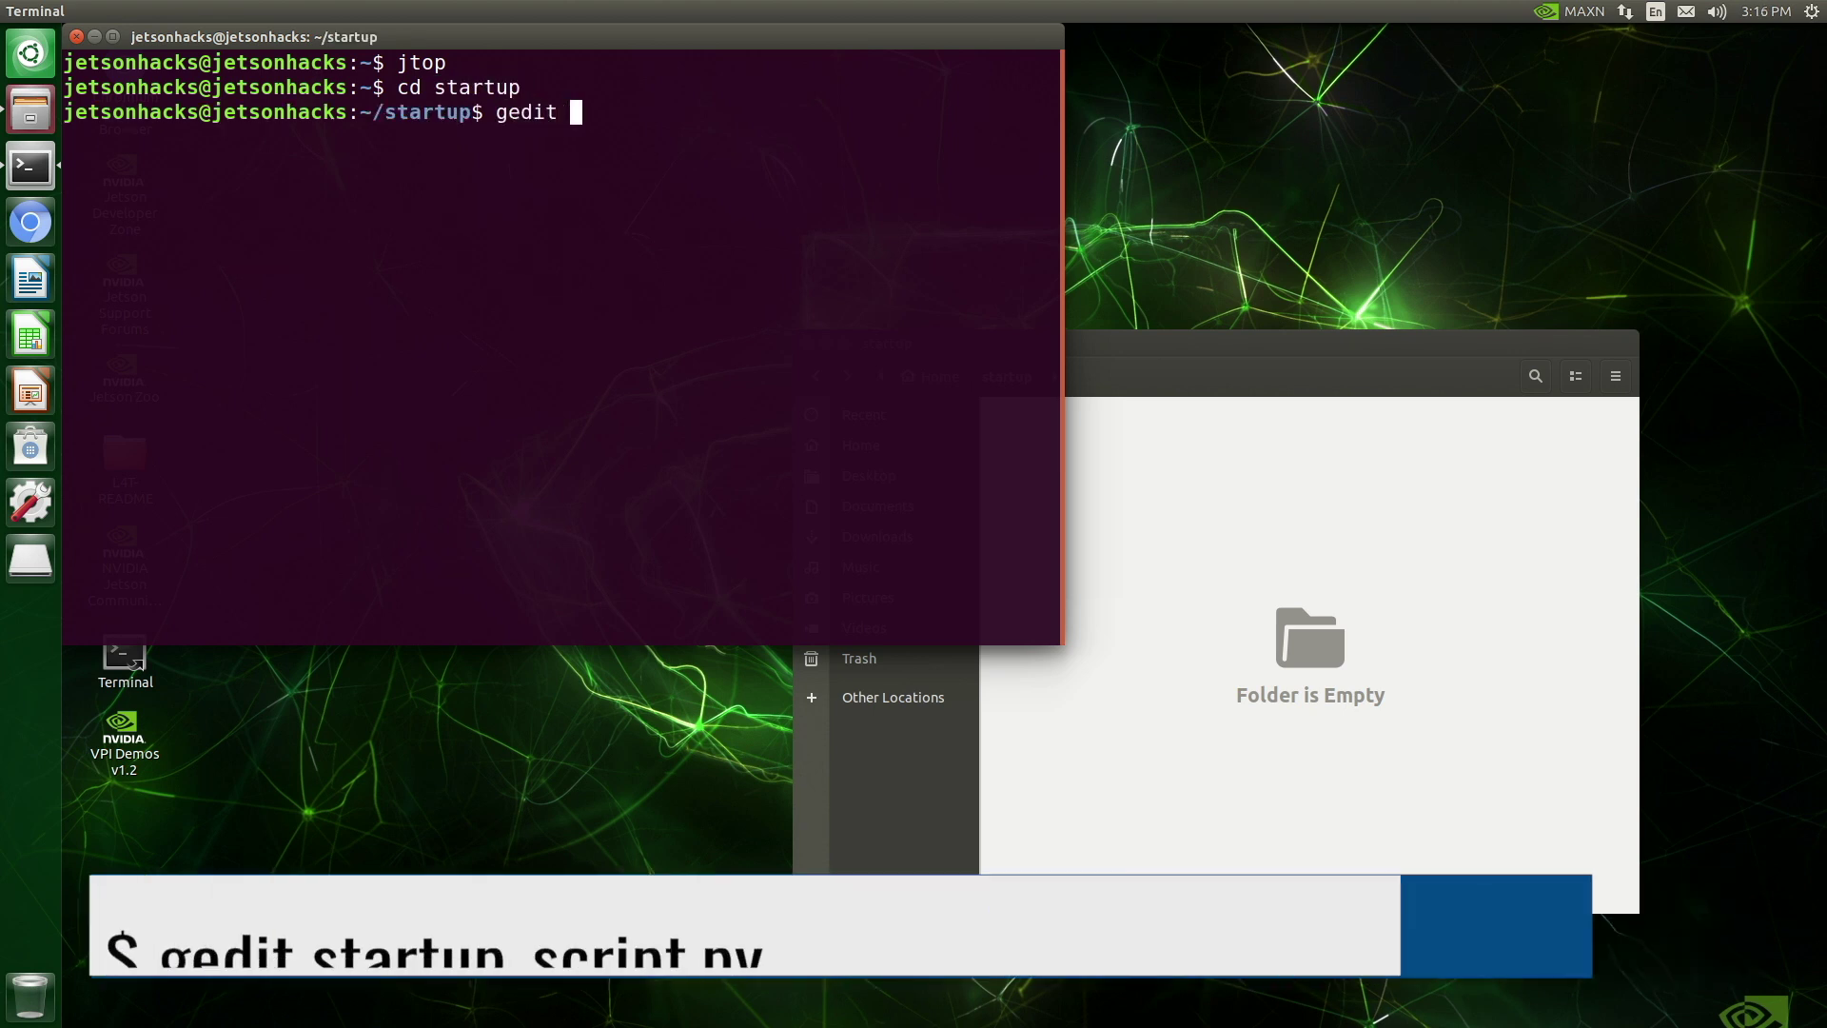
pyautogui.write('startup_script.py')
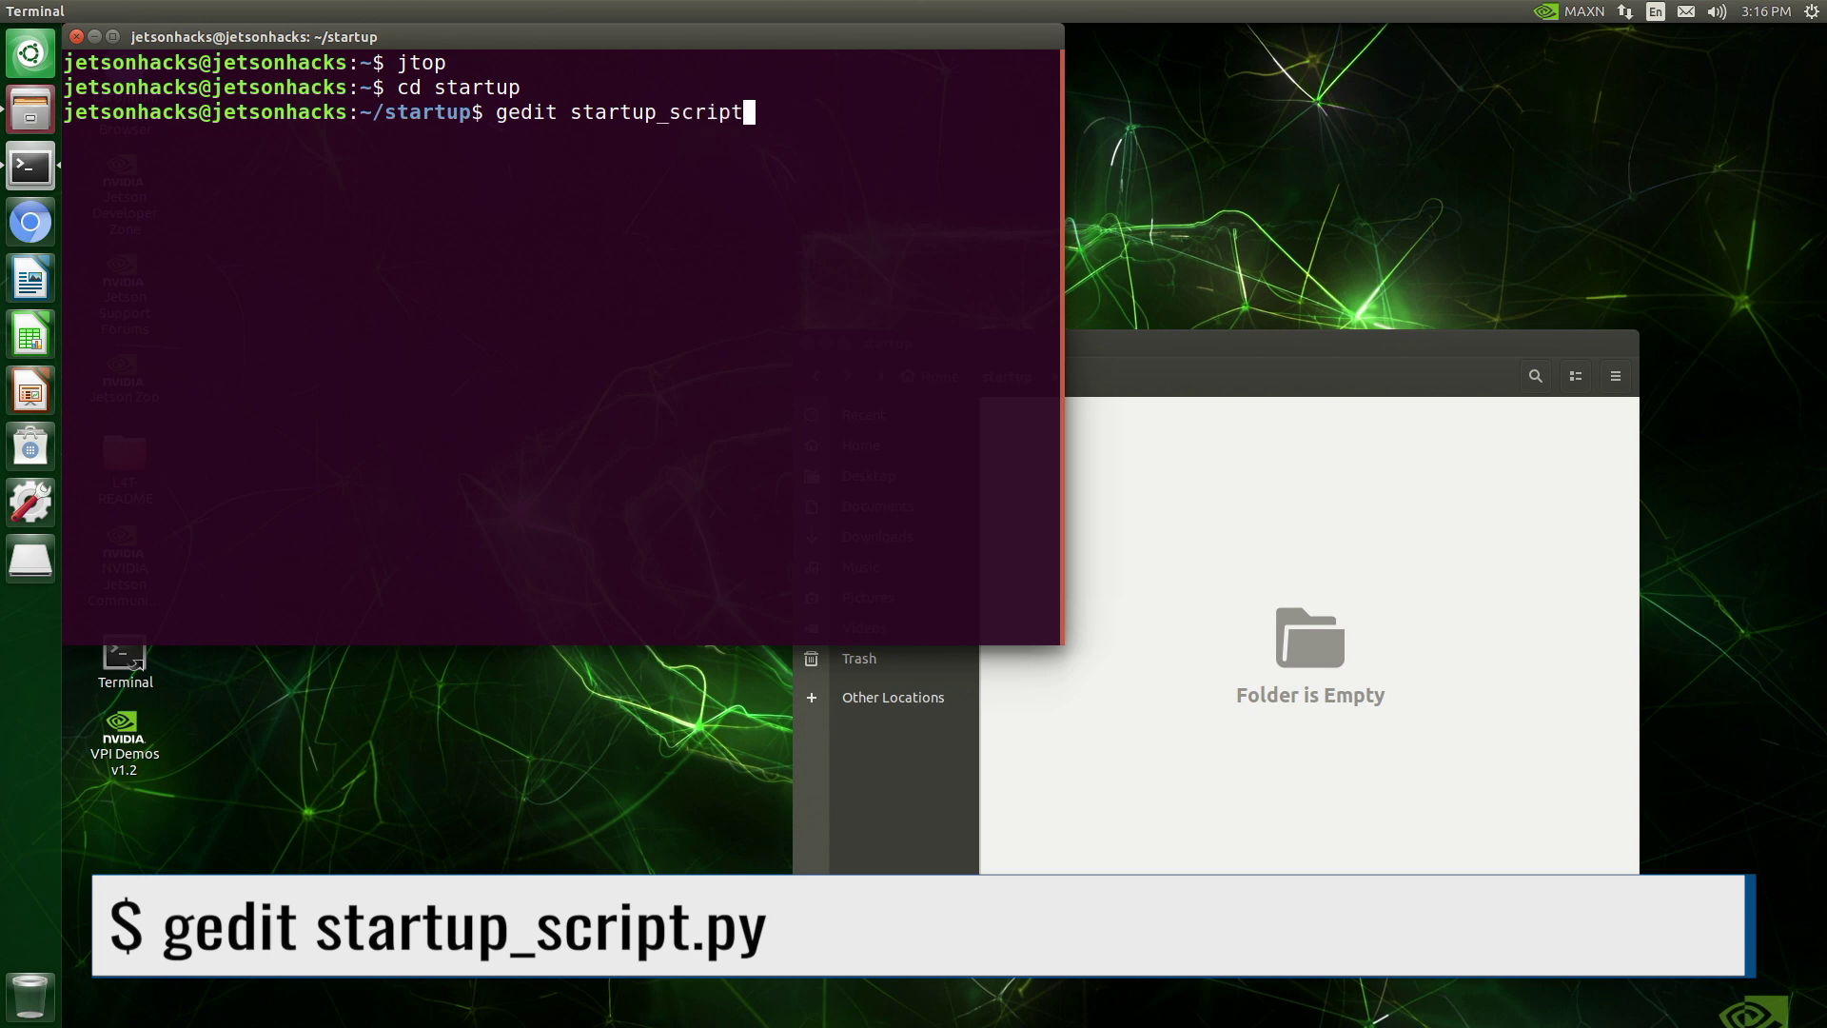
pyautogui.press('Return')
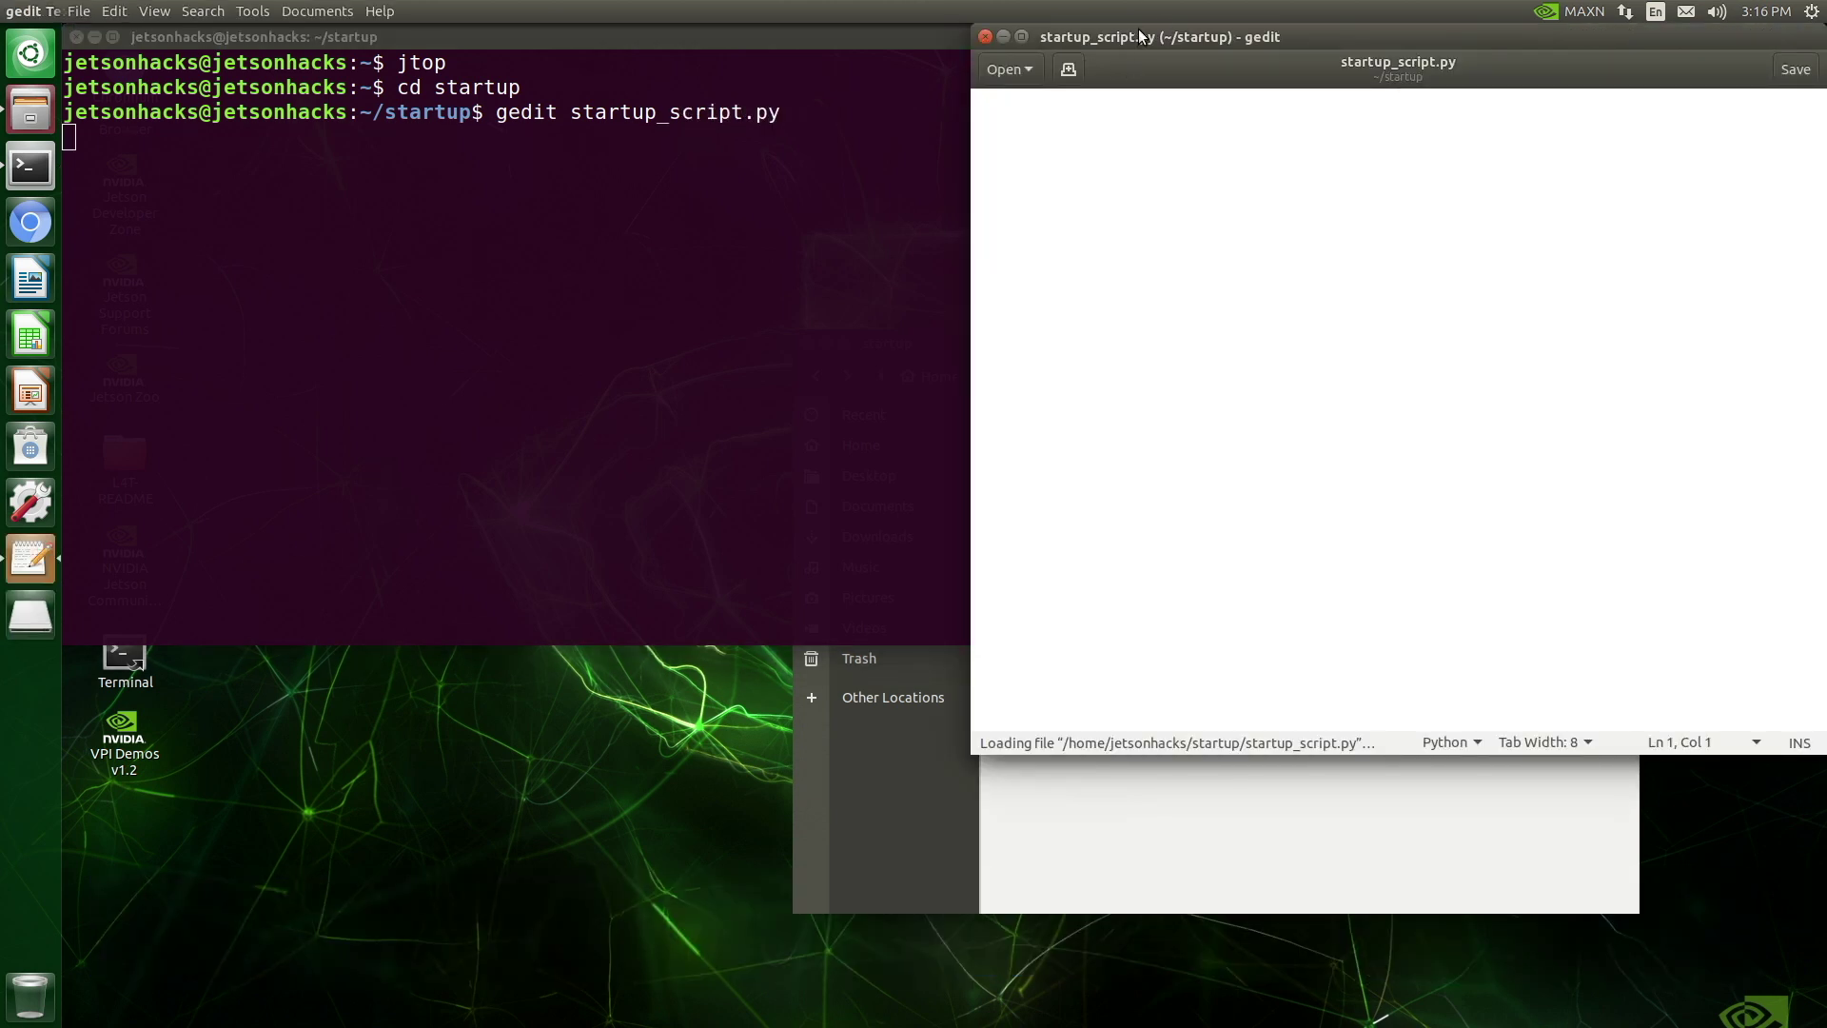
# Write the python3 shebang, import tkinter as tk, and create a root window titled 'Startup Script Test'
pyautogui.write('#')
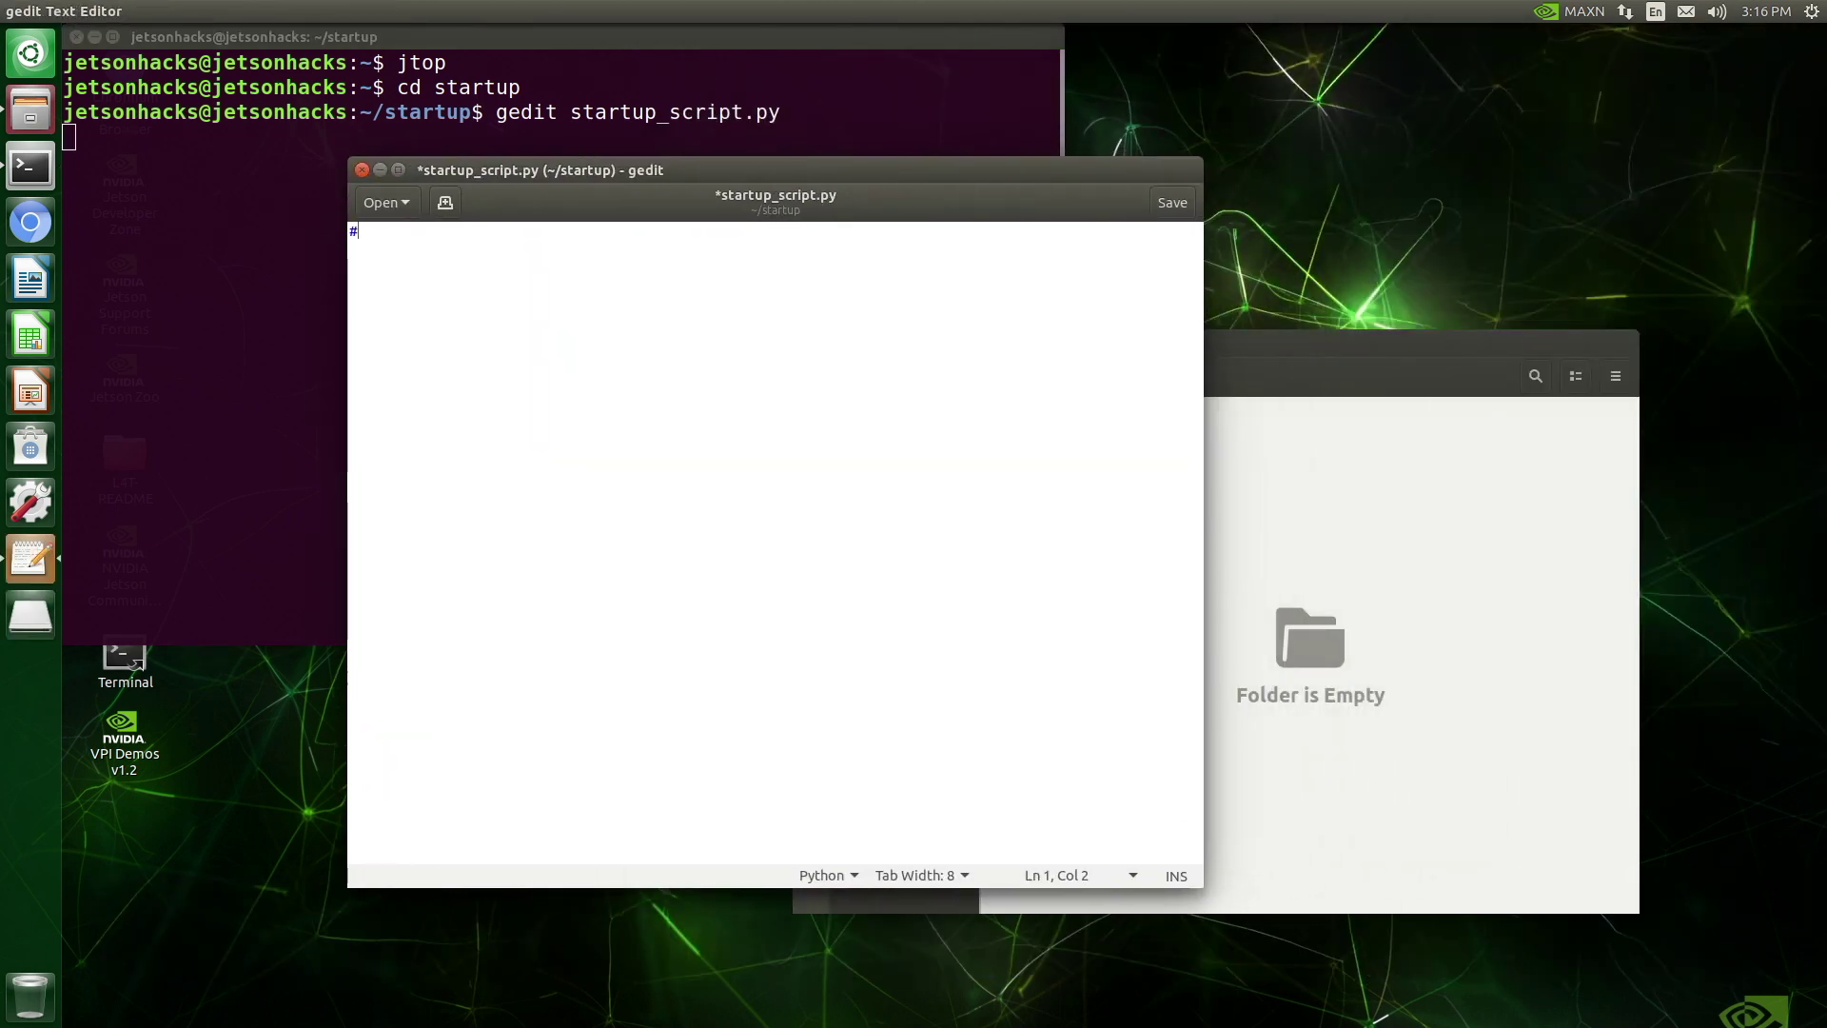
pyautogui.write('!/usr')
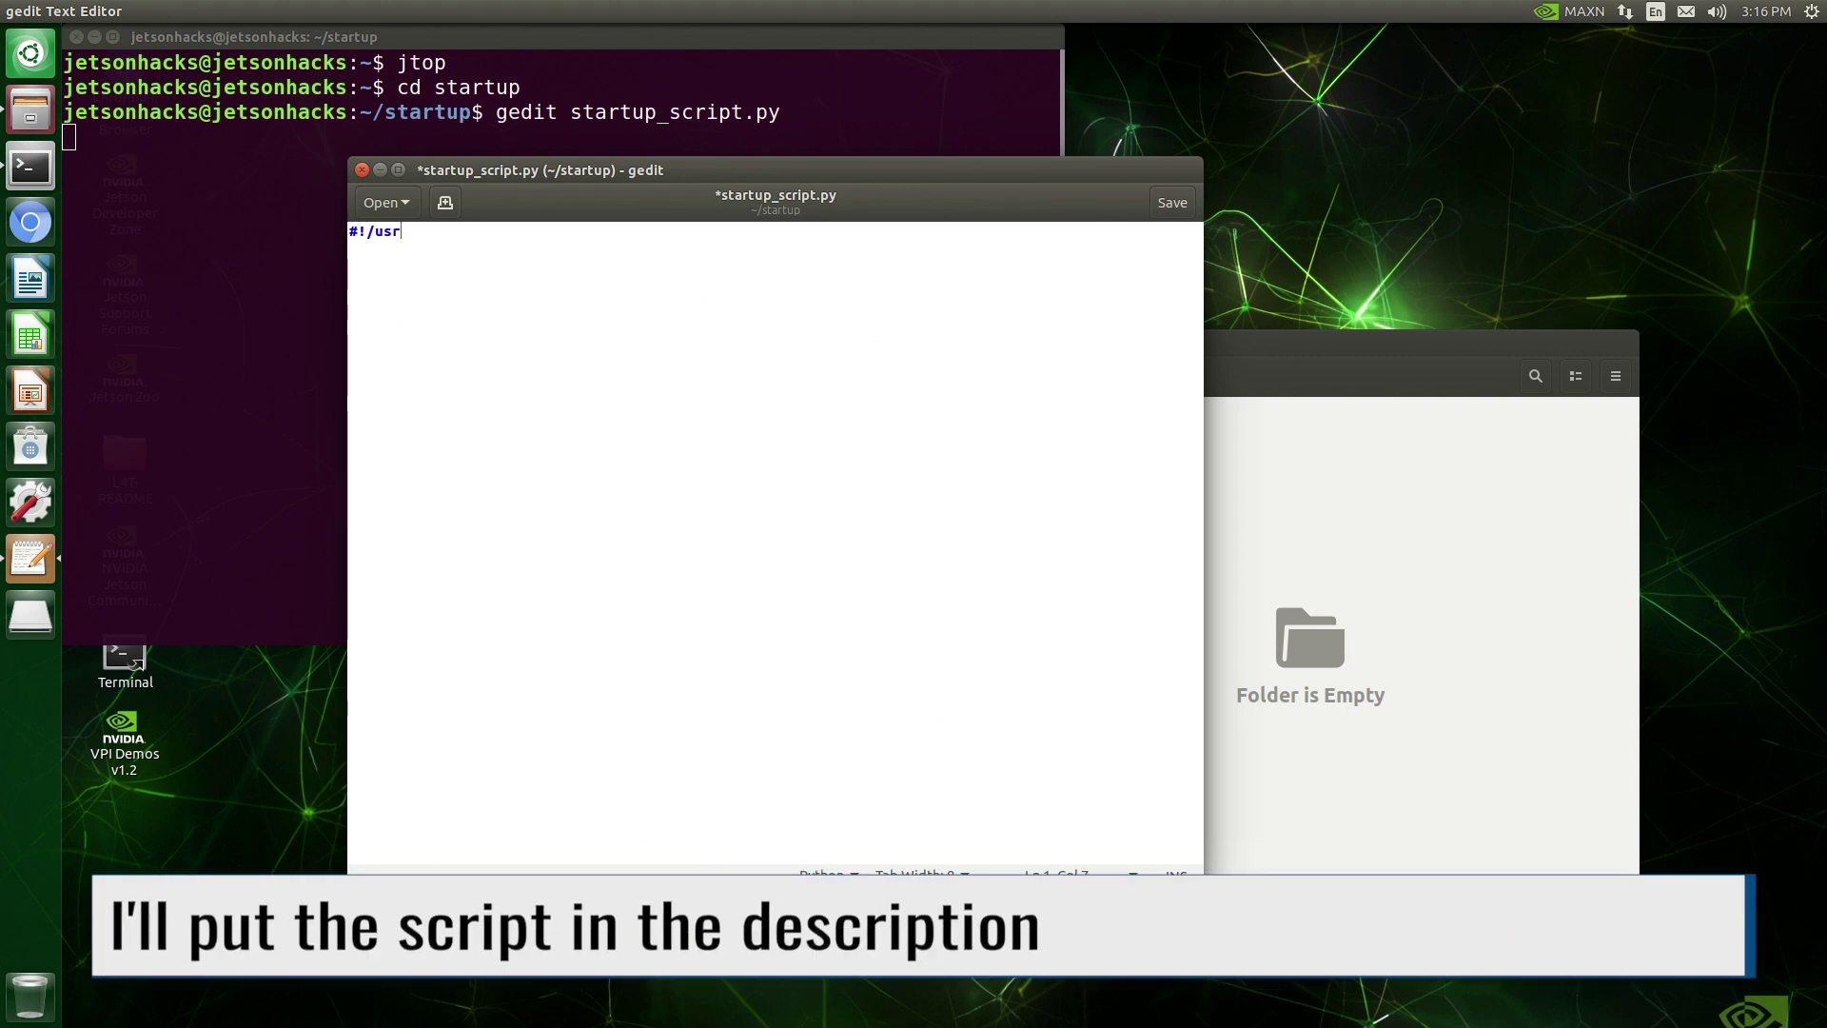
pyautogui.write('/bin/env python3')
pyautogui.press('Return')
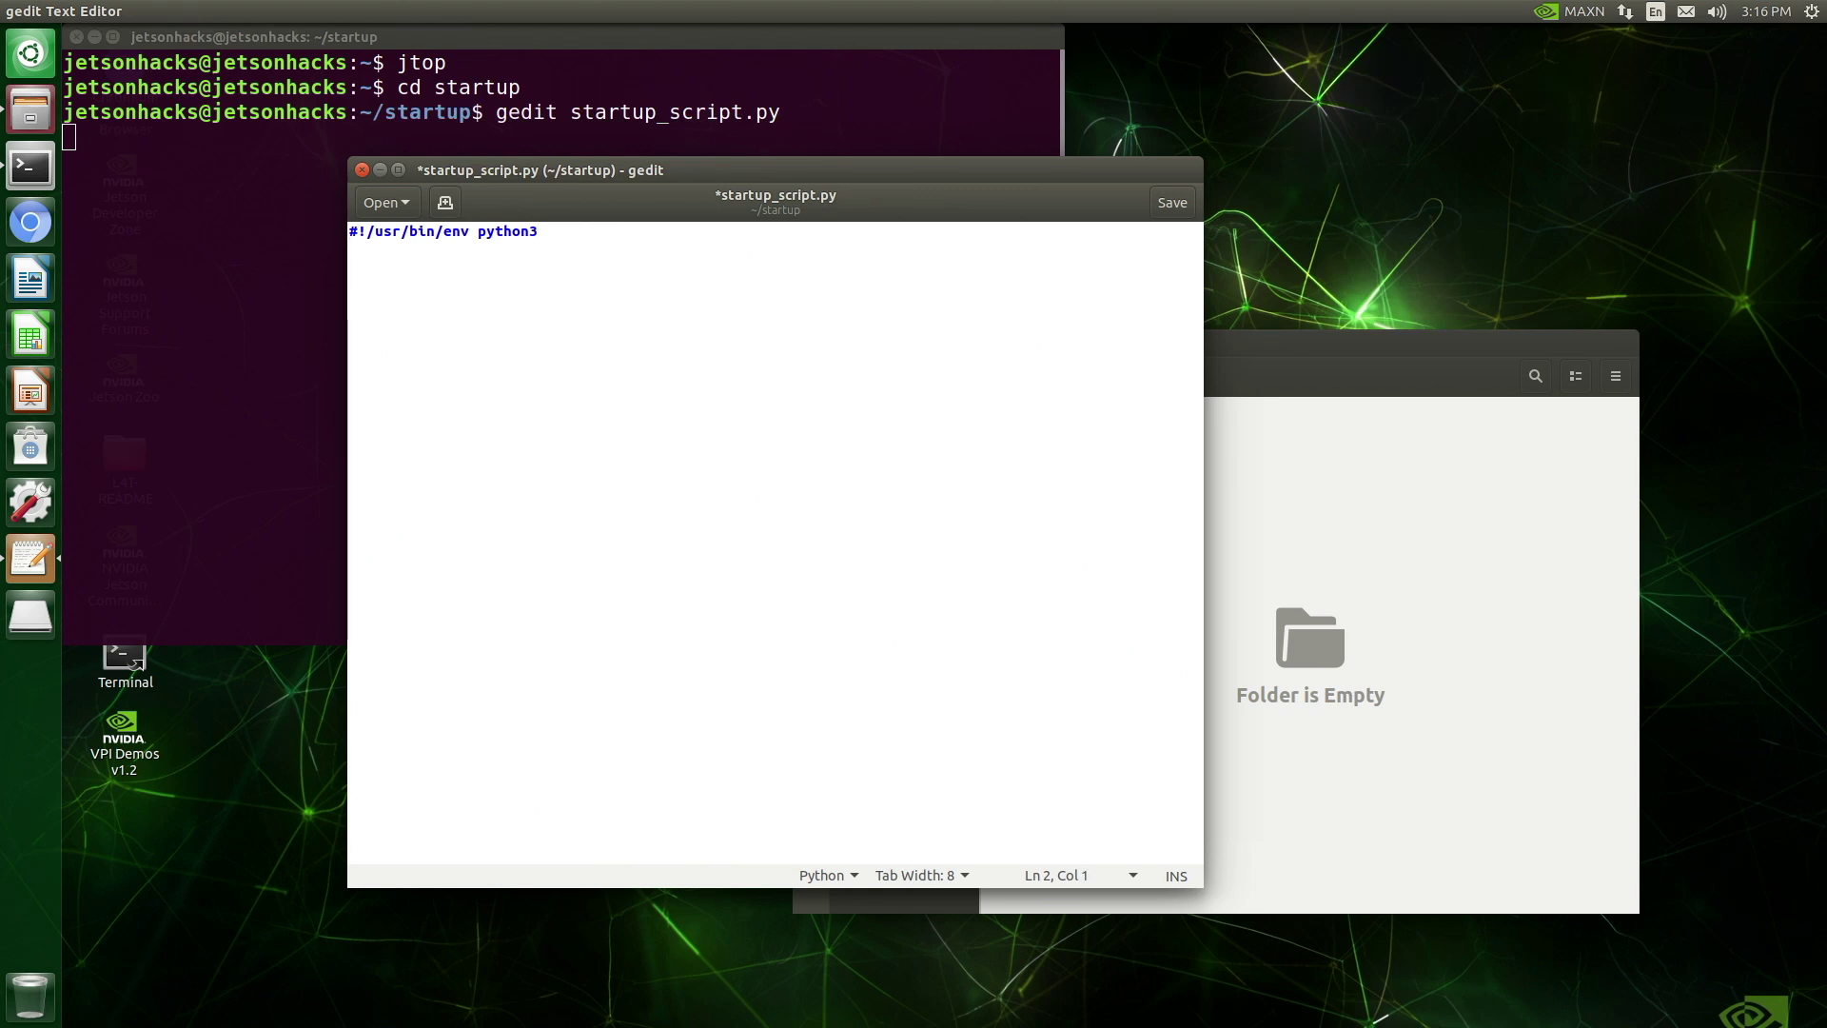
pyautogui.write('import tkinter as tk')
pyautogui.press('Return')
pyautogui.press('Return')
pyautogui.write('# Create the main window')
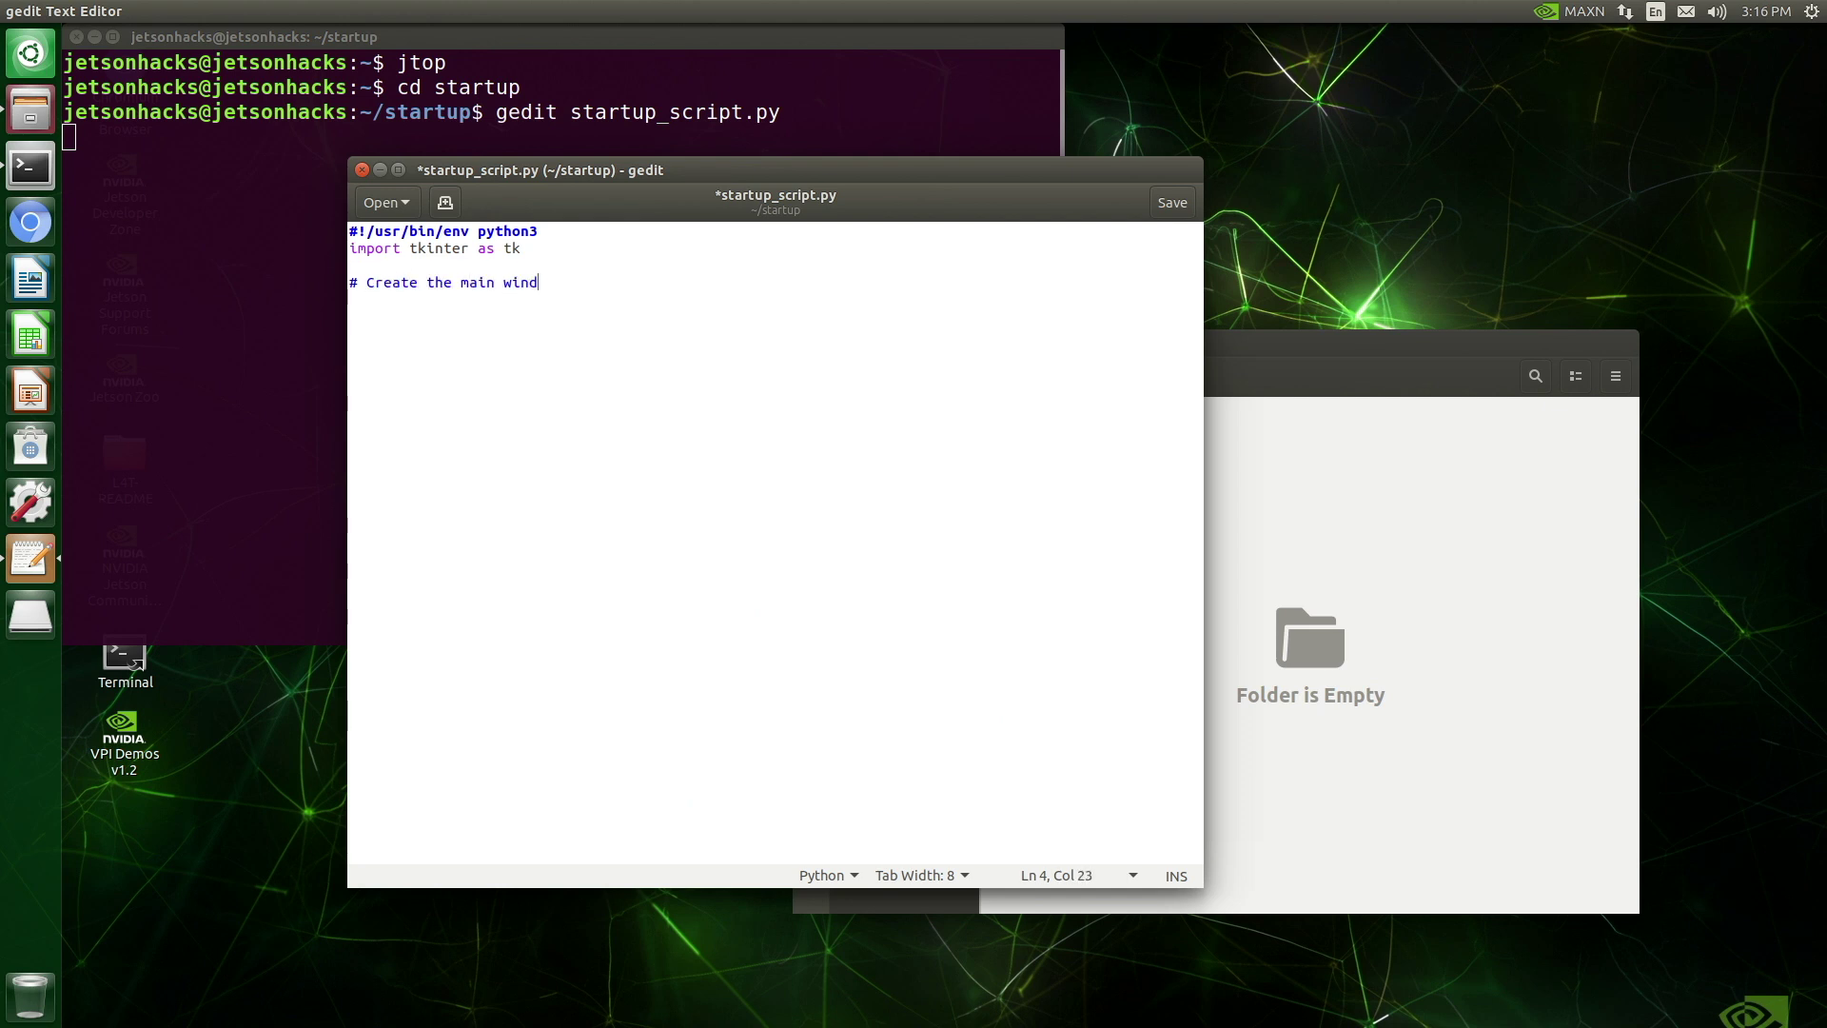
pyautogui.press('Return')
pyautogui.write('root = tk.Tk()')
pyautogui.press('Return')
pyautogui.write('root.ti')
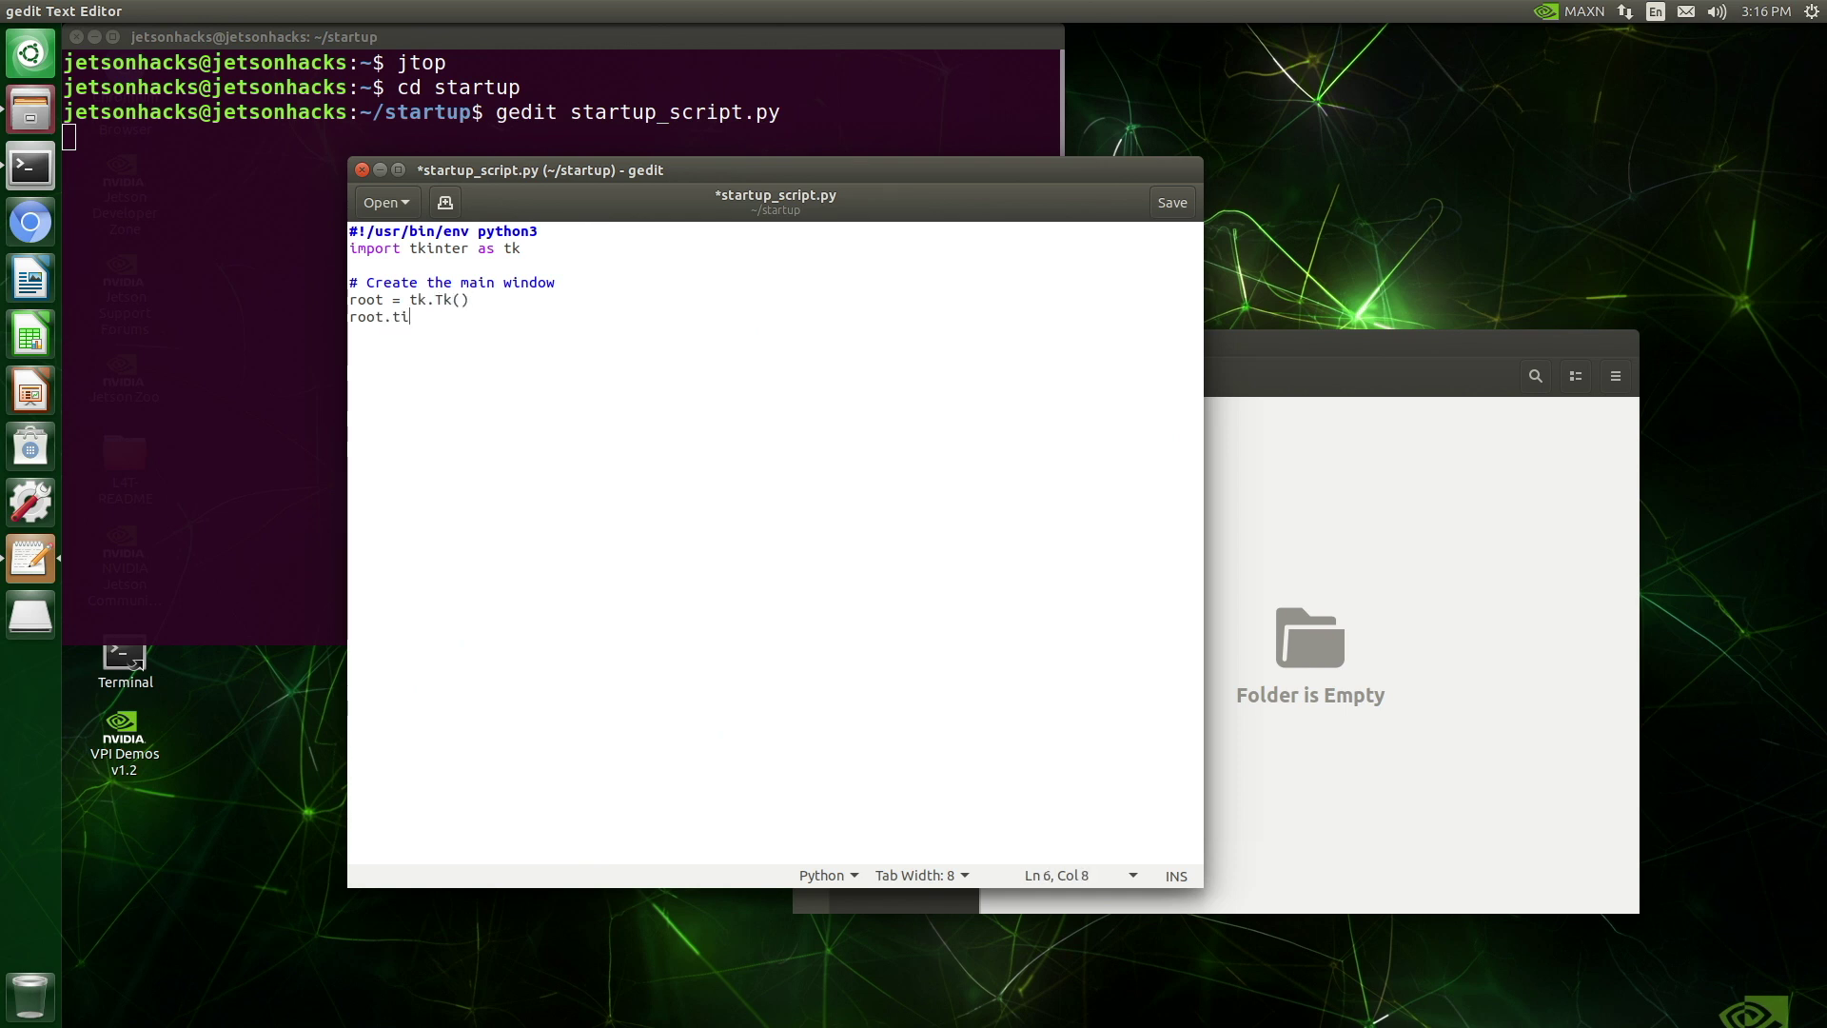
pyautogui.write('tle("Startup Script Test"')
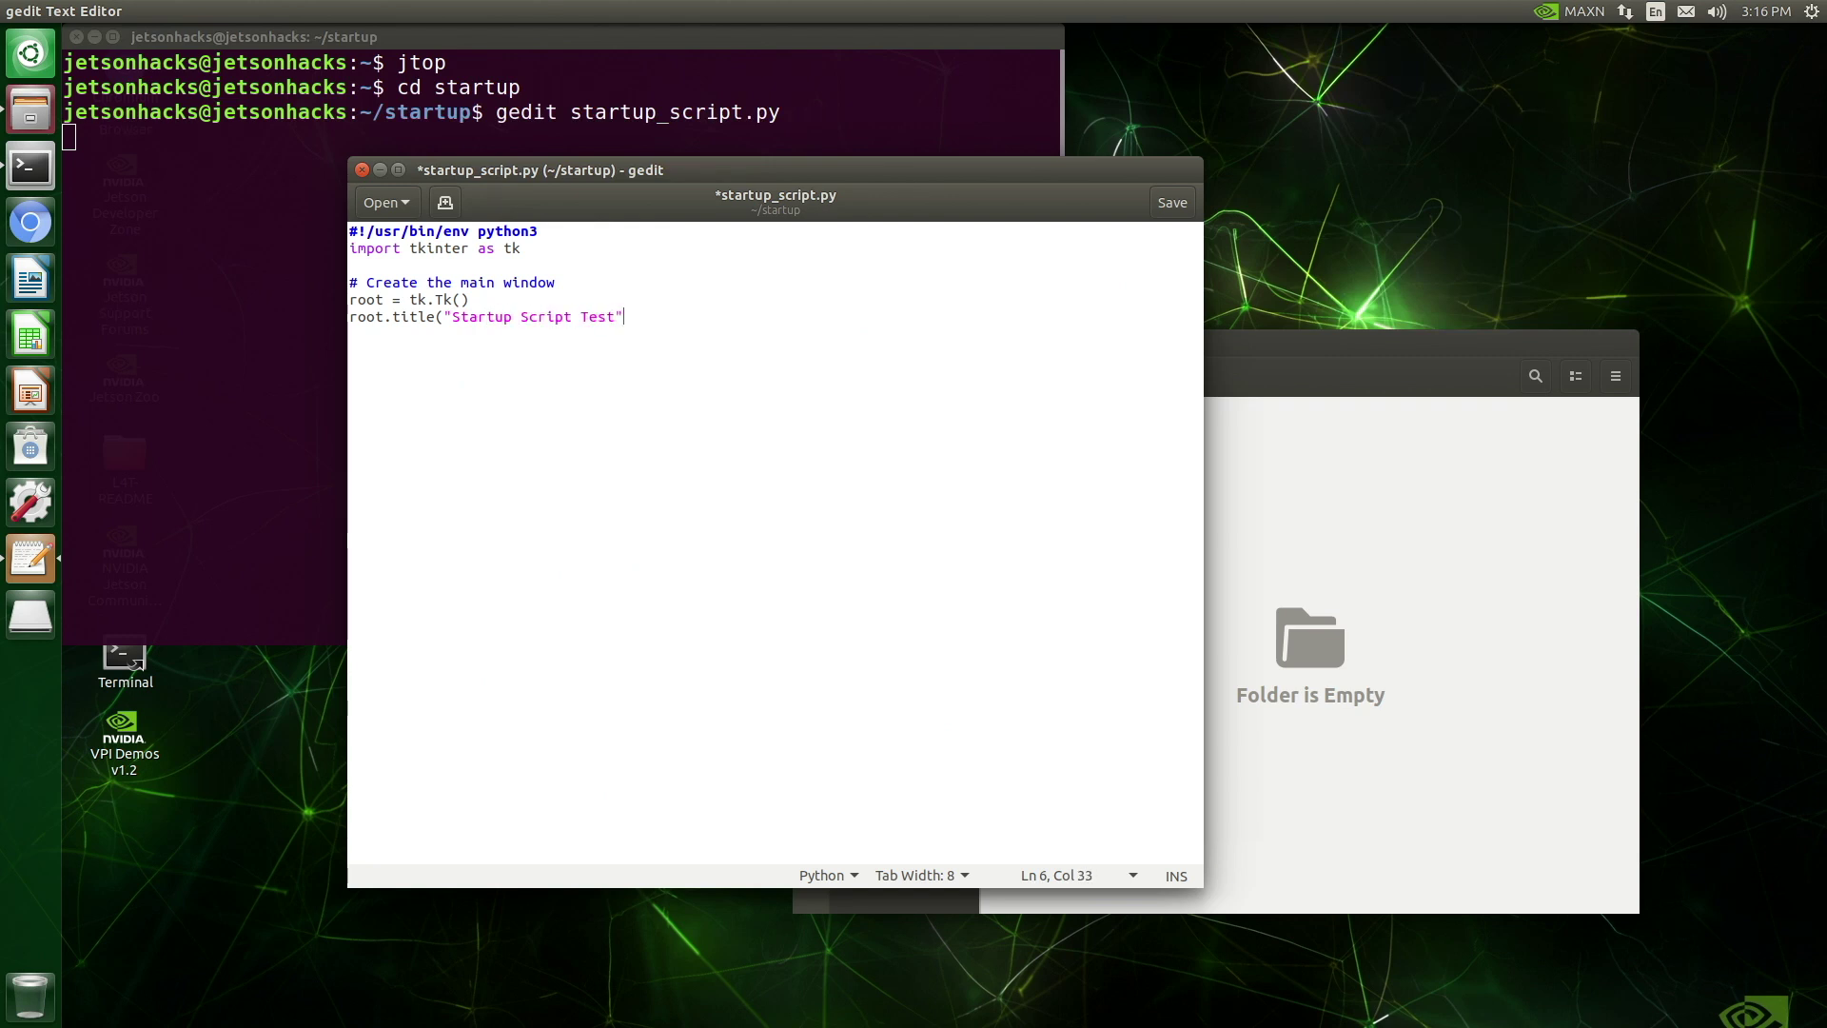
pyautogui.write(')')
pyautogui.press('Return')
# Add a Helvetica 16 label reading 'This script runs at startup', packed with 20 padding
pyautogui.write('# Create a label with a ')
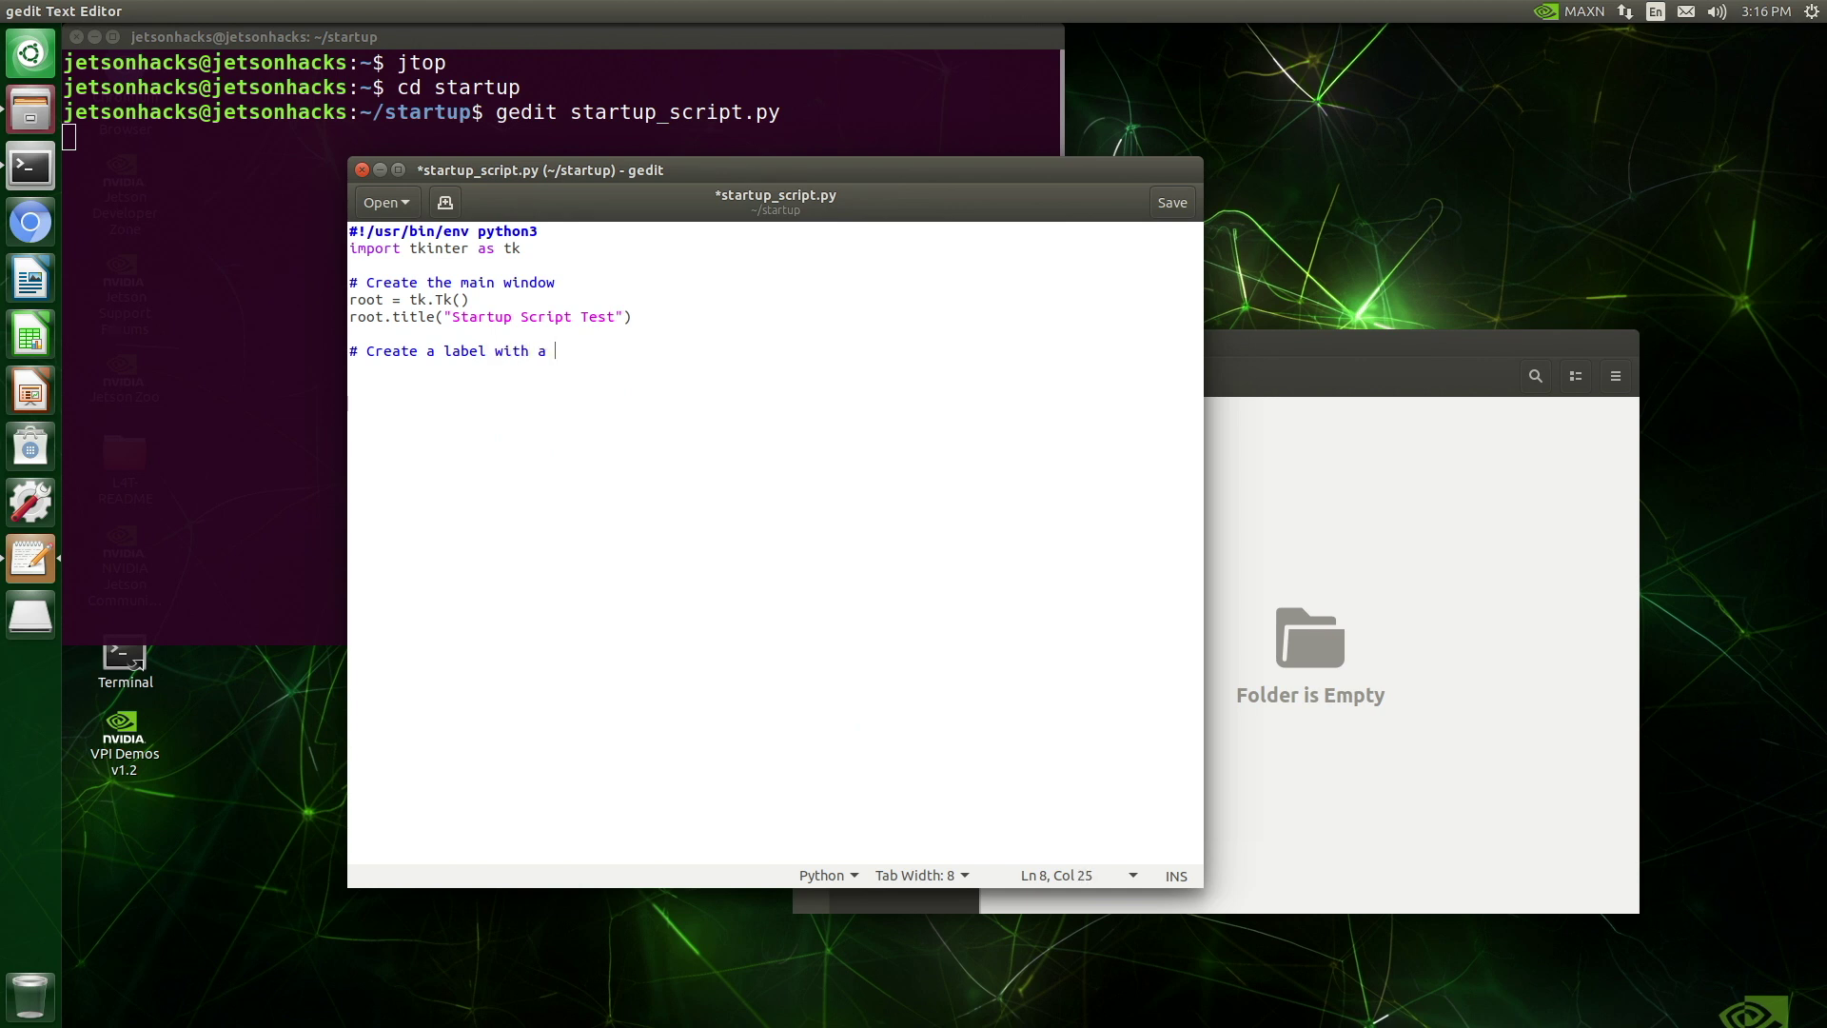
pyautogui.write('message')
pyautogui.press('Return')
pyautogui.write('label = tk.Label(root, ')
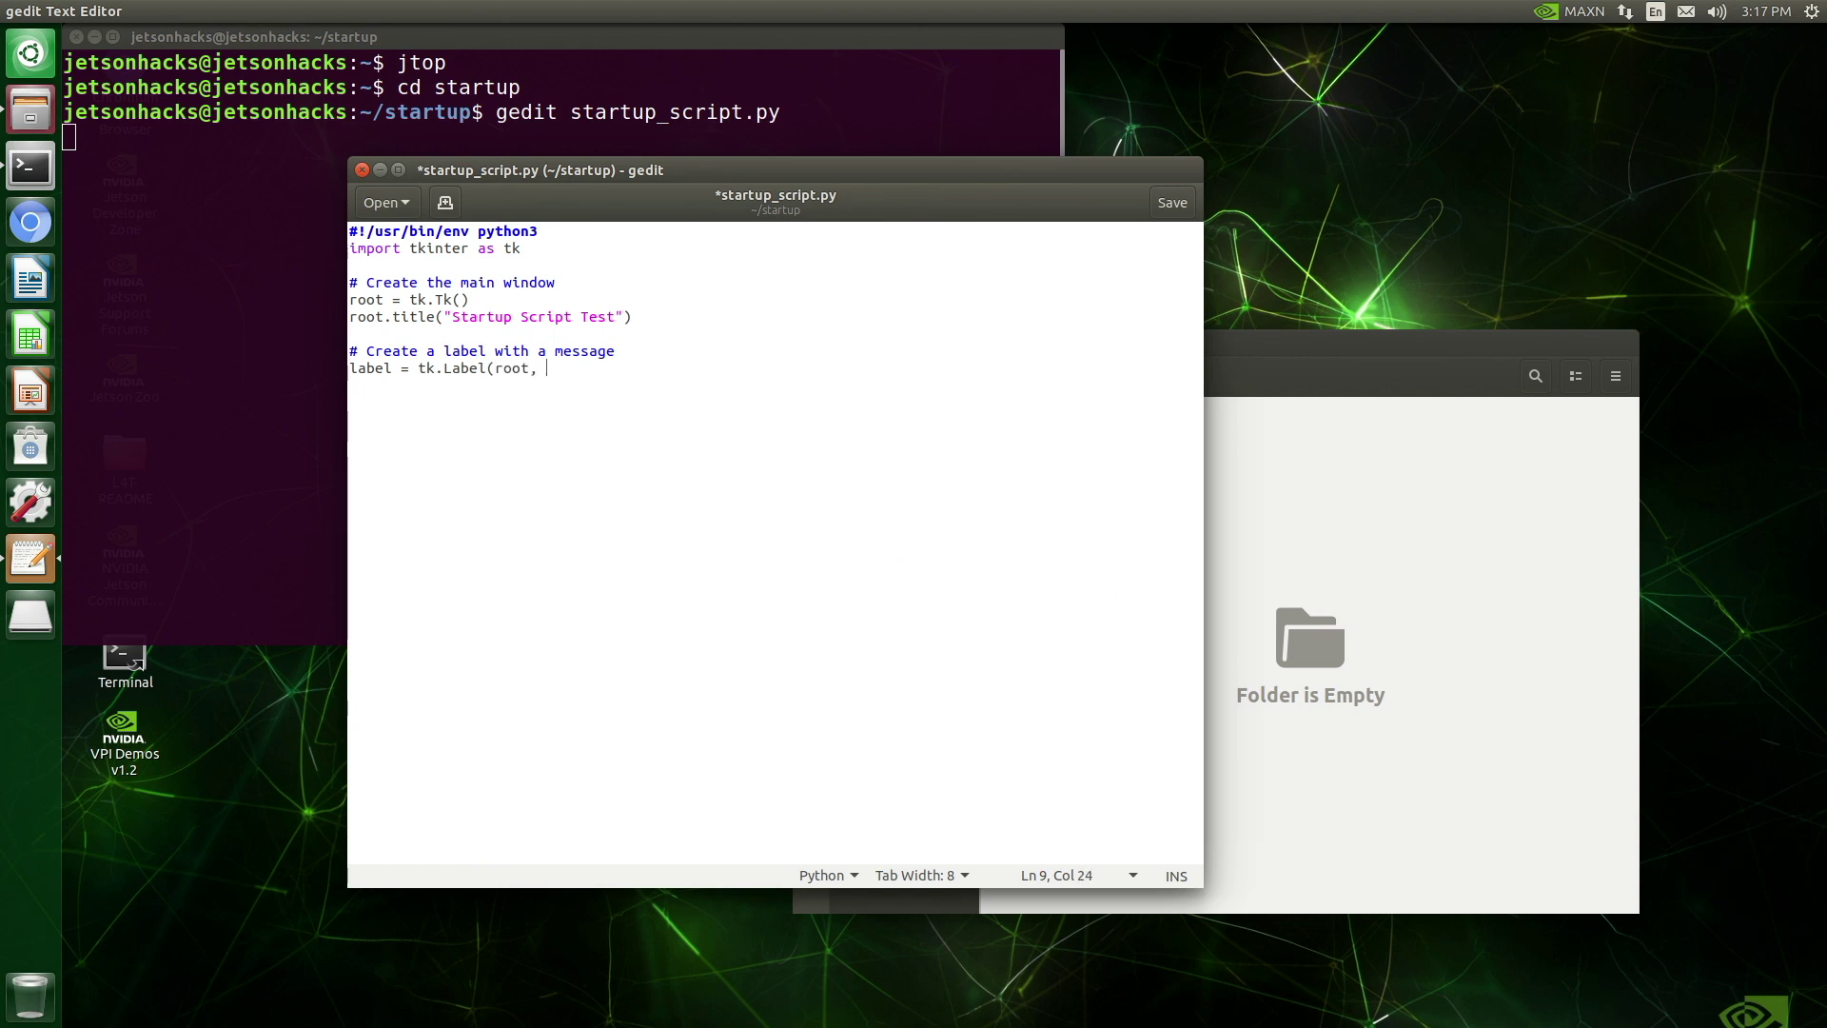
pyautogui.write('text="This script runs at startup')
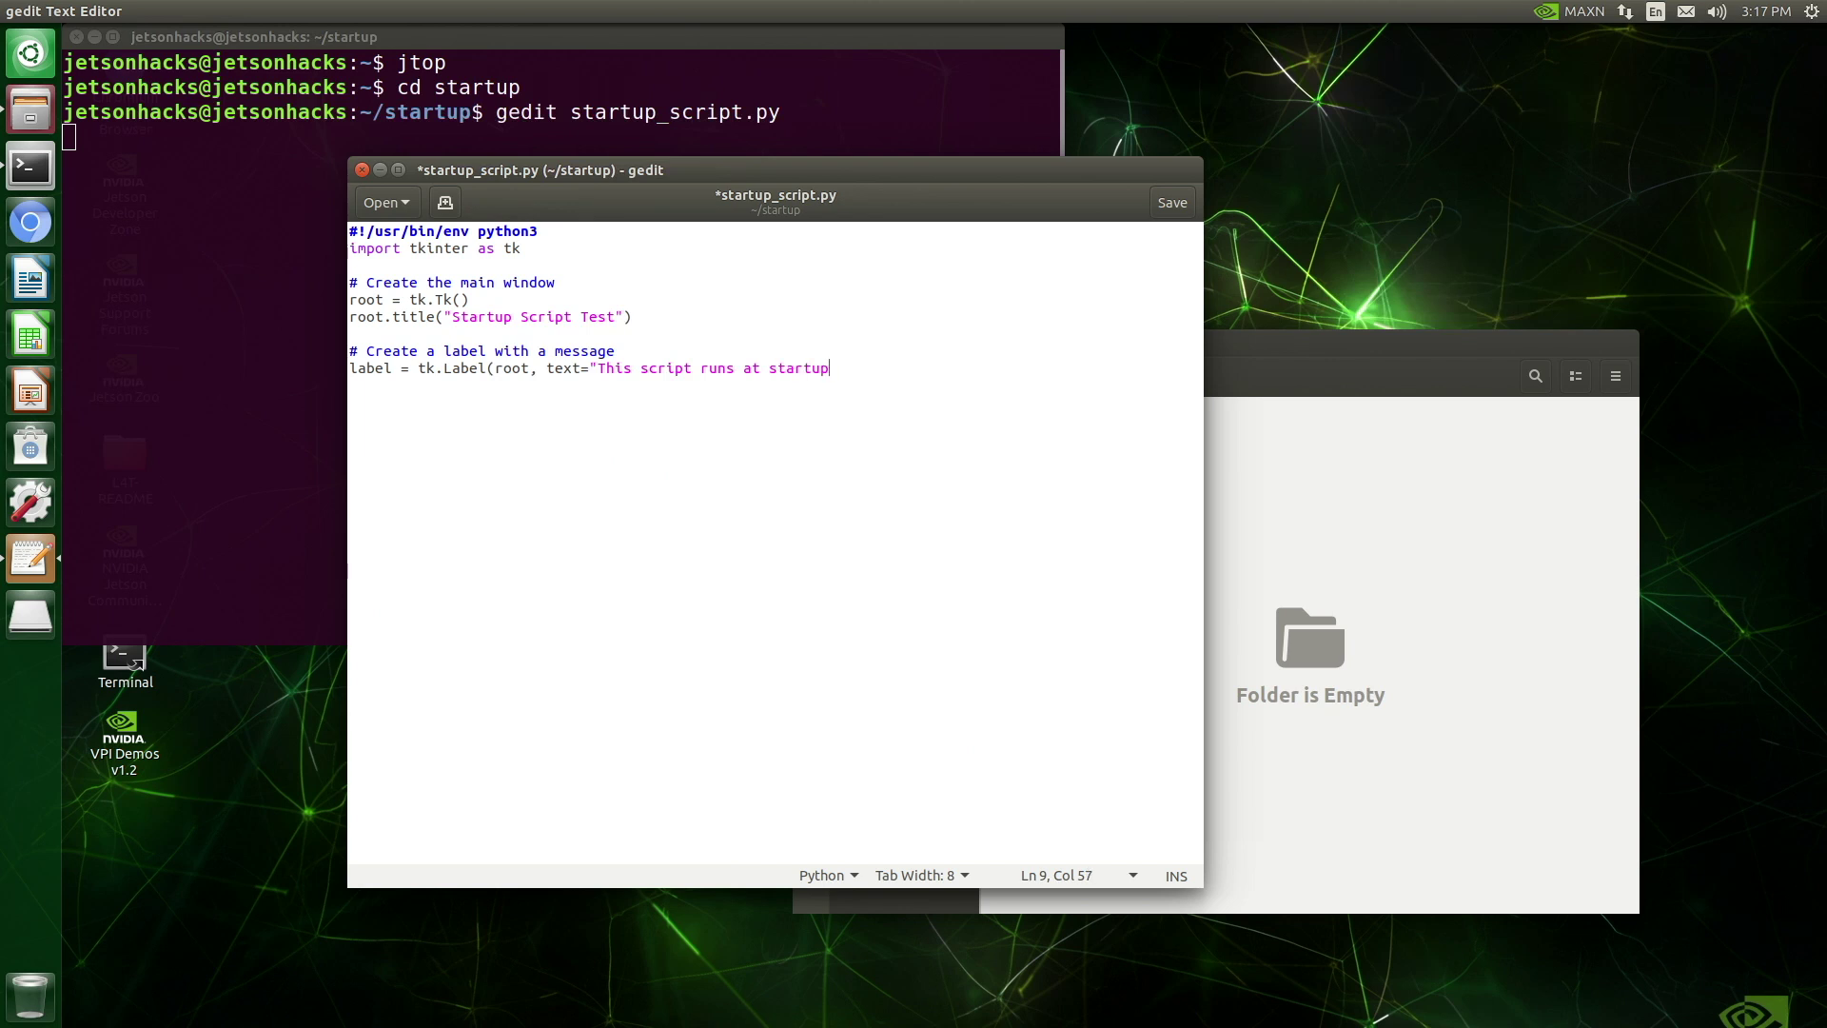
pyautogui.write('", font=("Helvetica",')
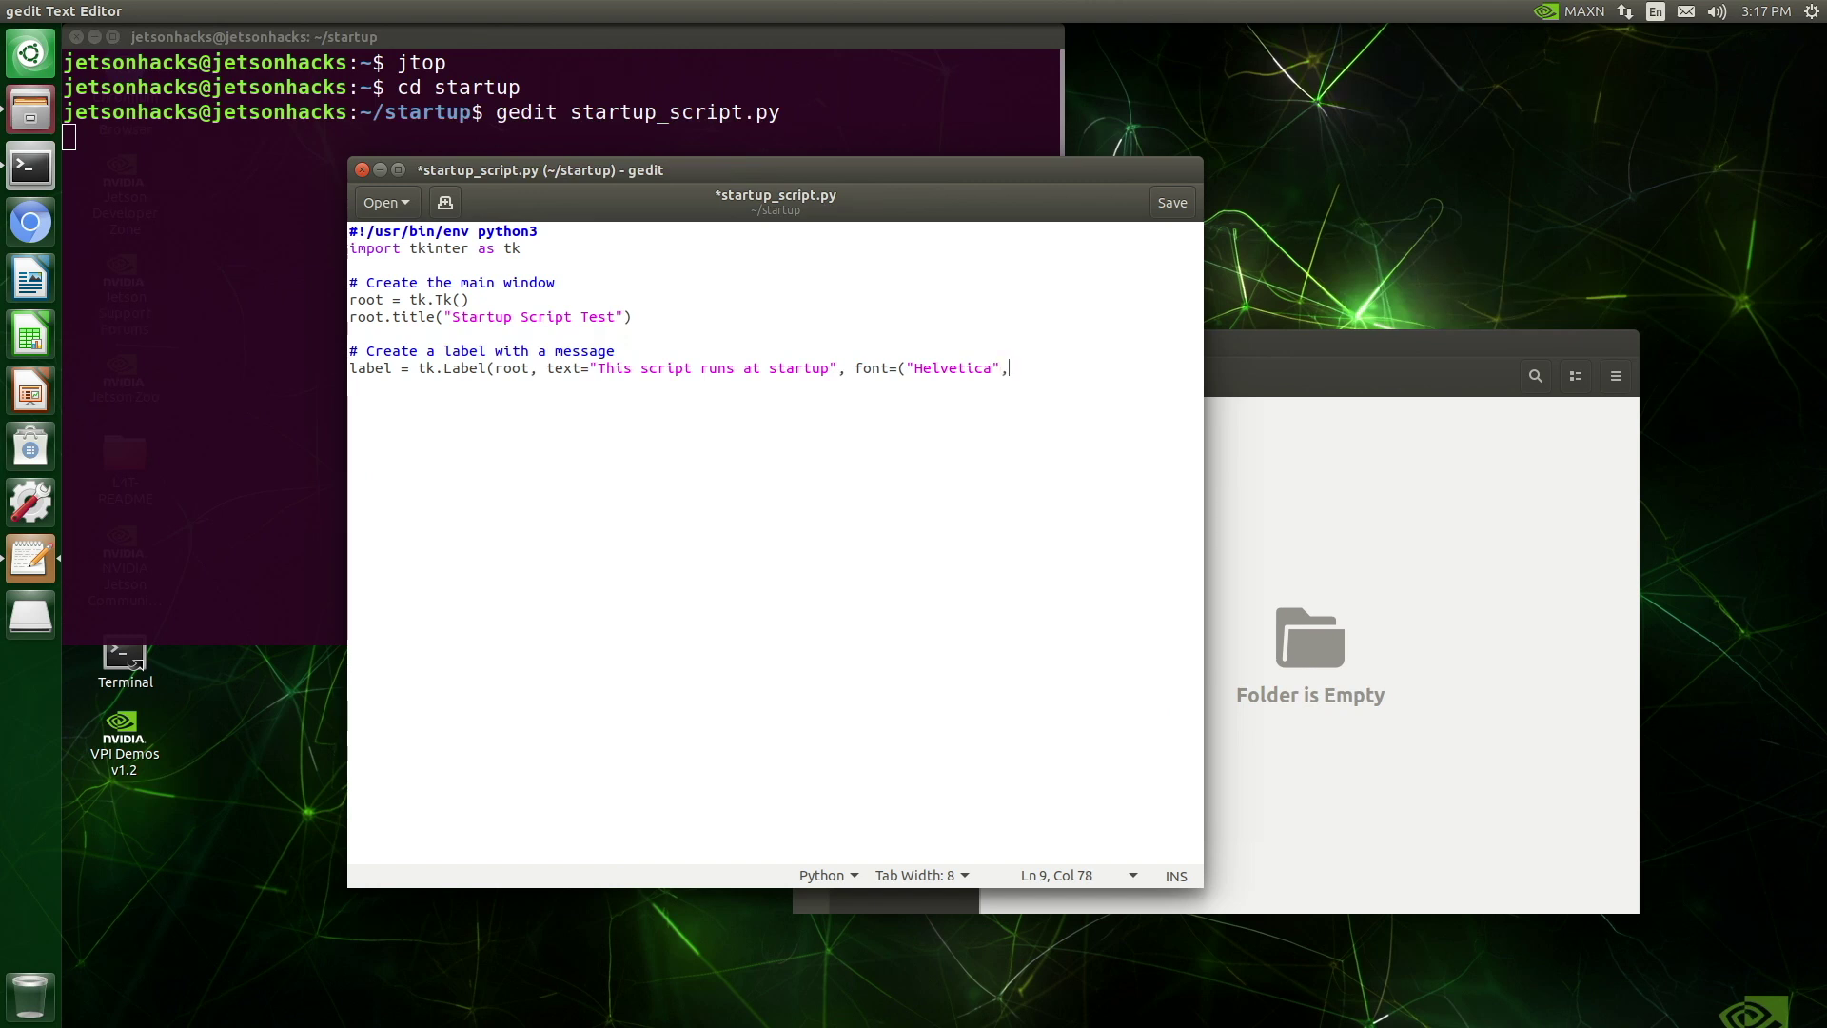
pyautogui.write(' 16))')
pyautogui.press('Return')
pyautogui.write('label.pack(pa')
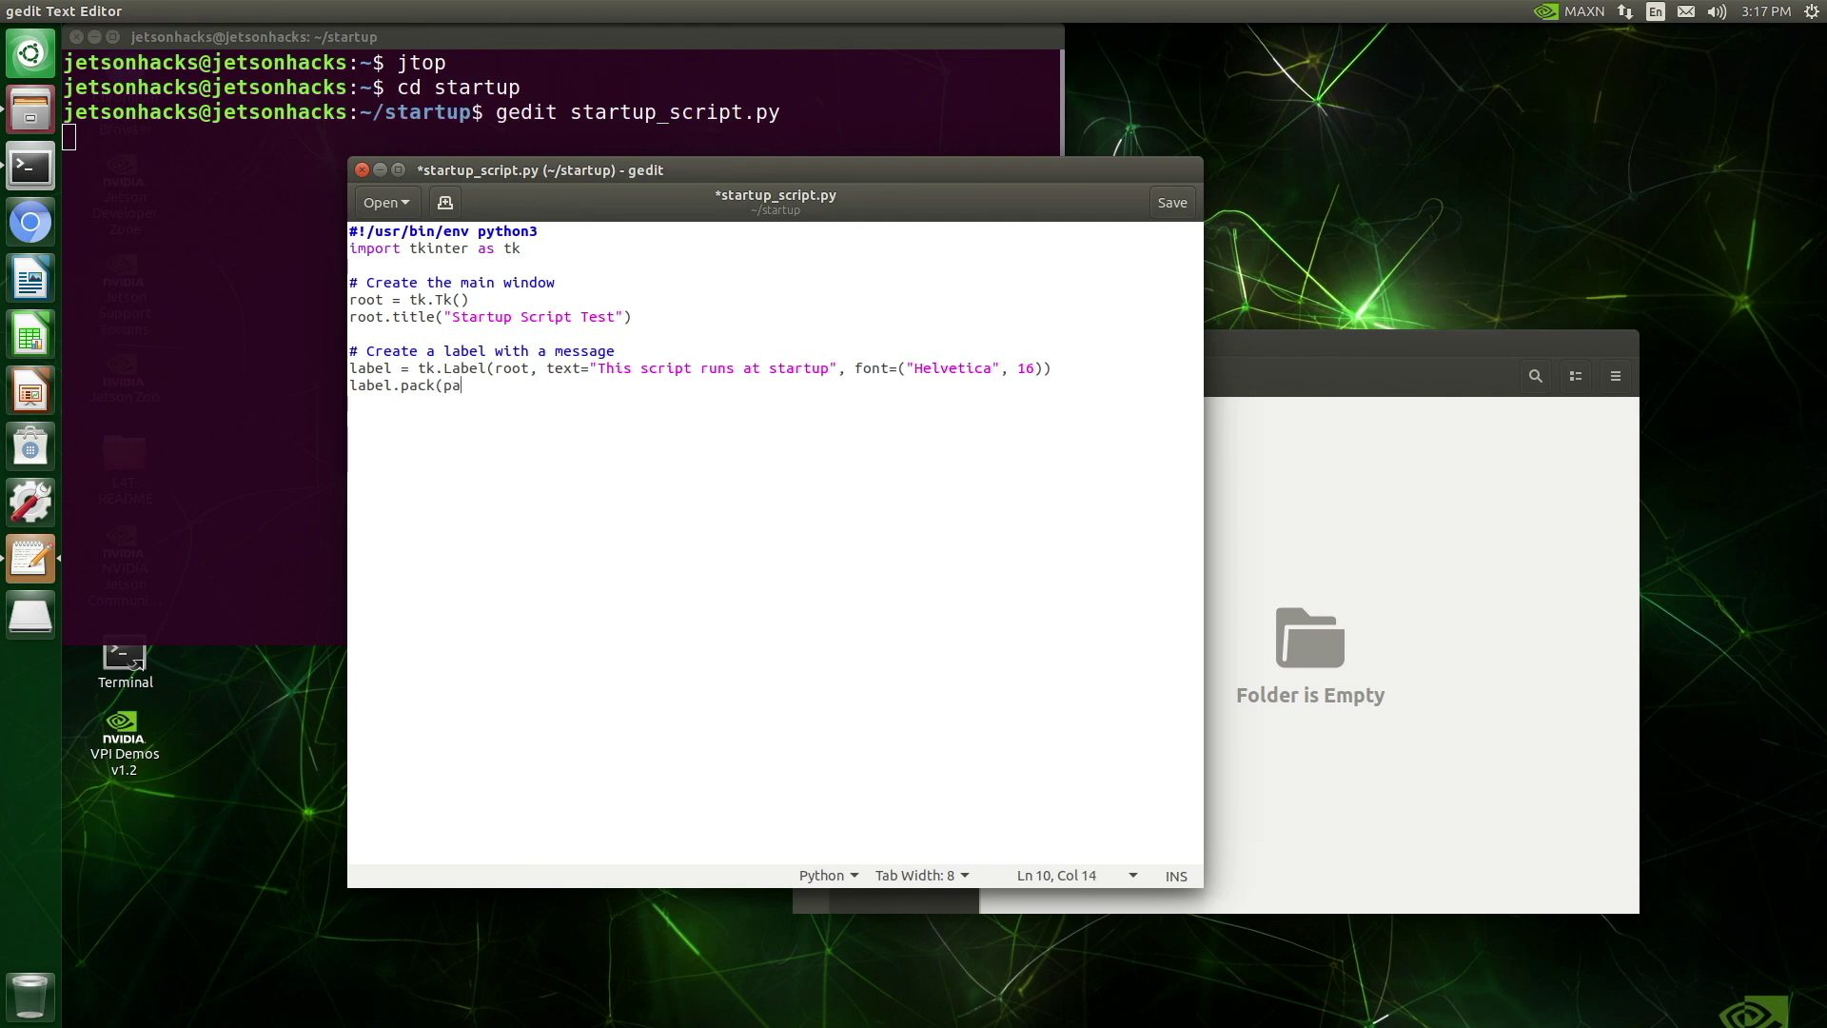
pyautogui.write('dy=20, padx=20)')
pyautogui.press('Return')
pyautogui.press('Return')
# End the script with root.mainloop() and save startup_script.py
pyautogui.write('# ')
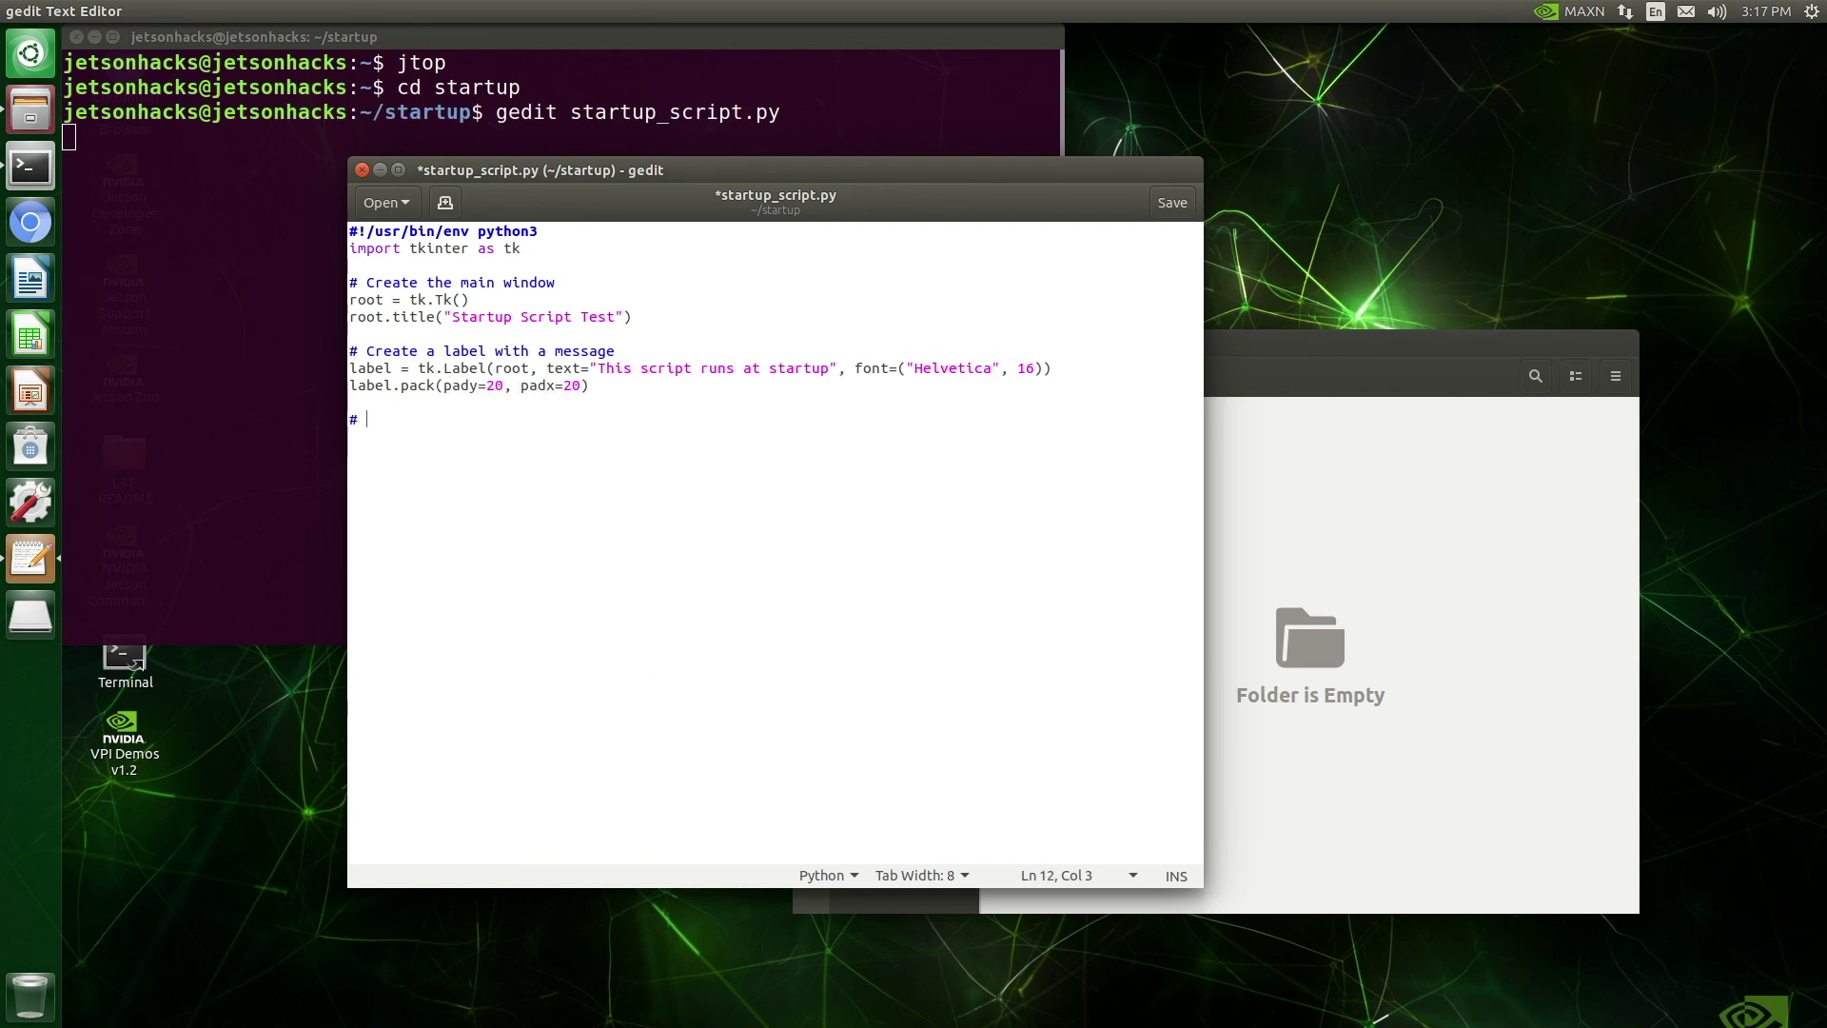
pyautogui.write('Run the application')
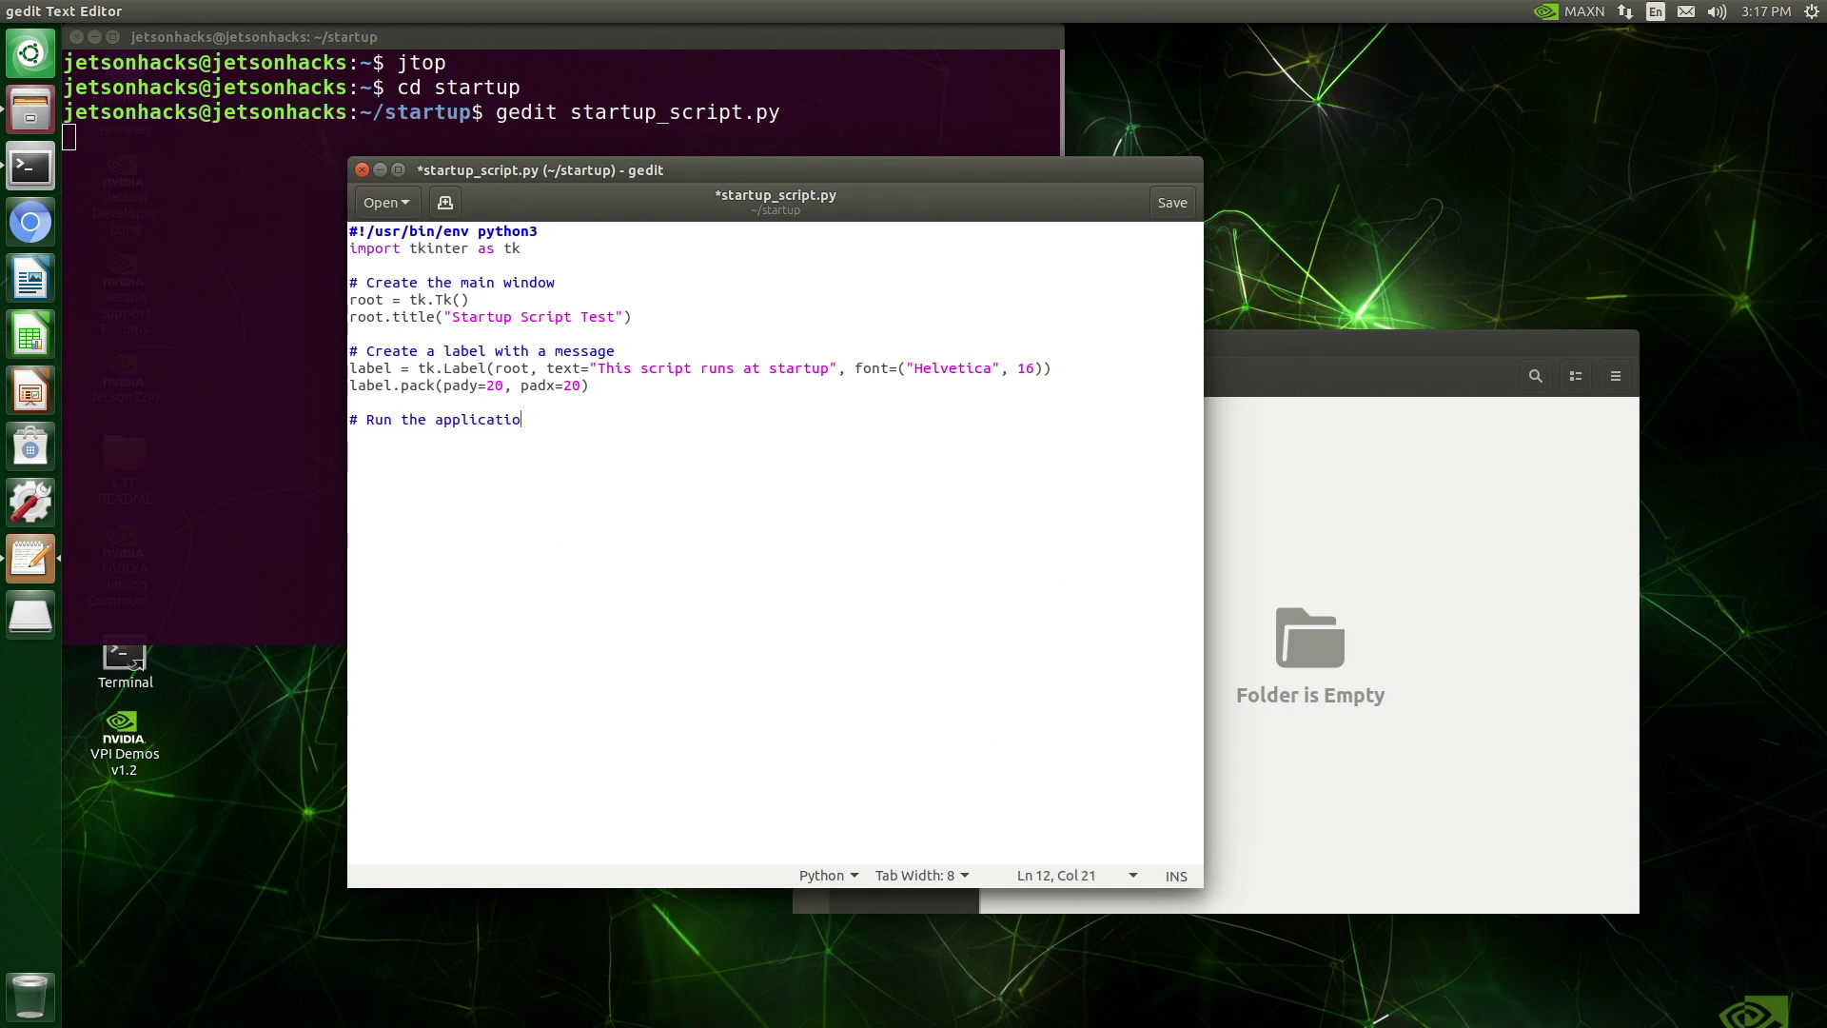
pyautogui.press('Return')
pyautogui.write('root.mainloop()')
pyautogui.press('Return')
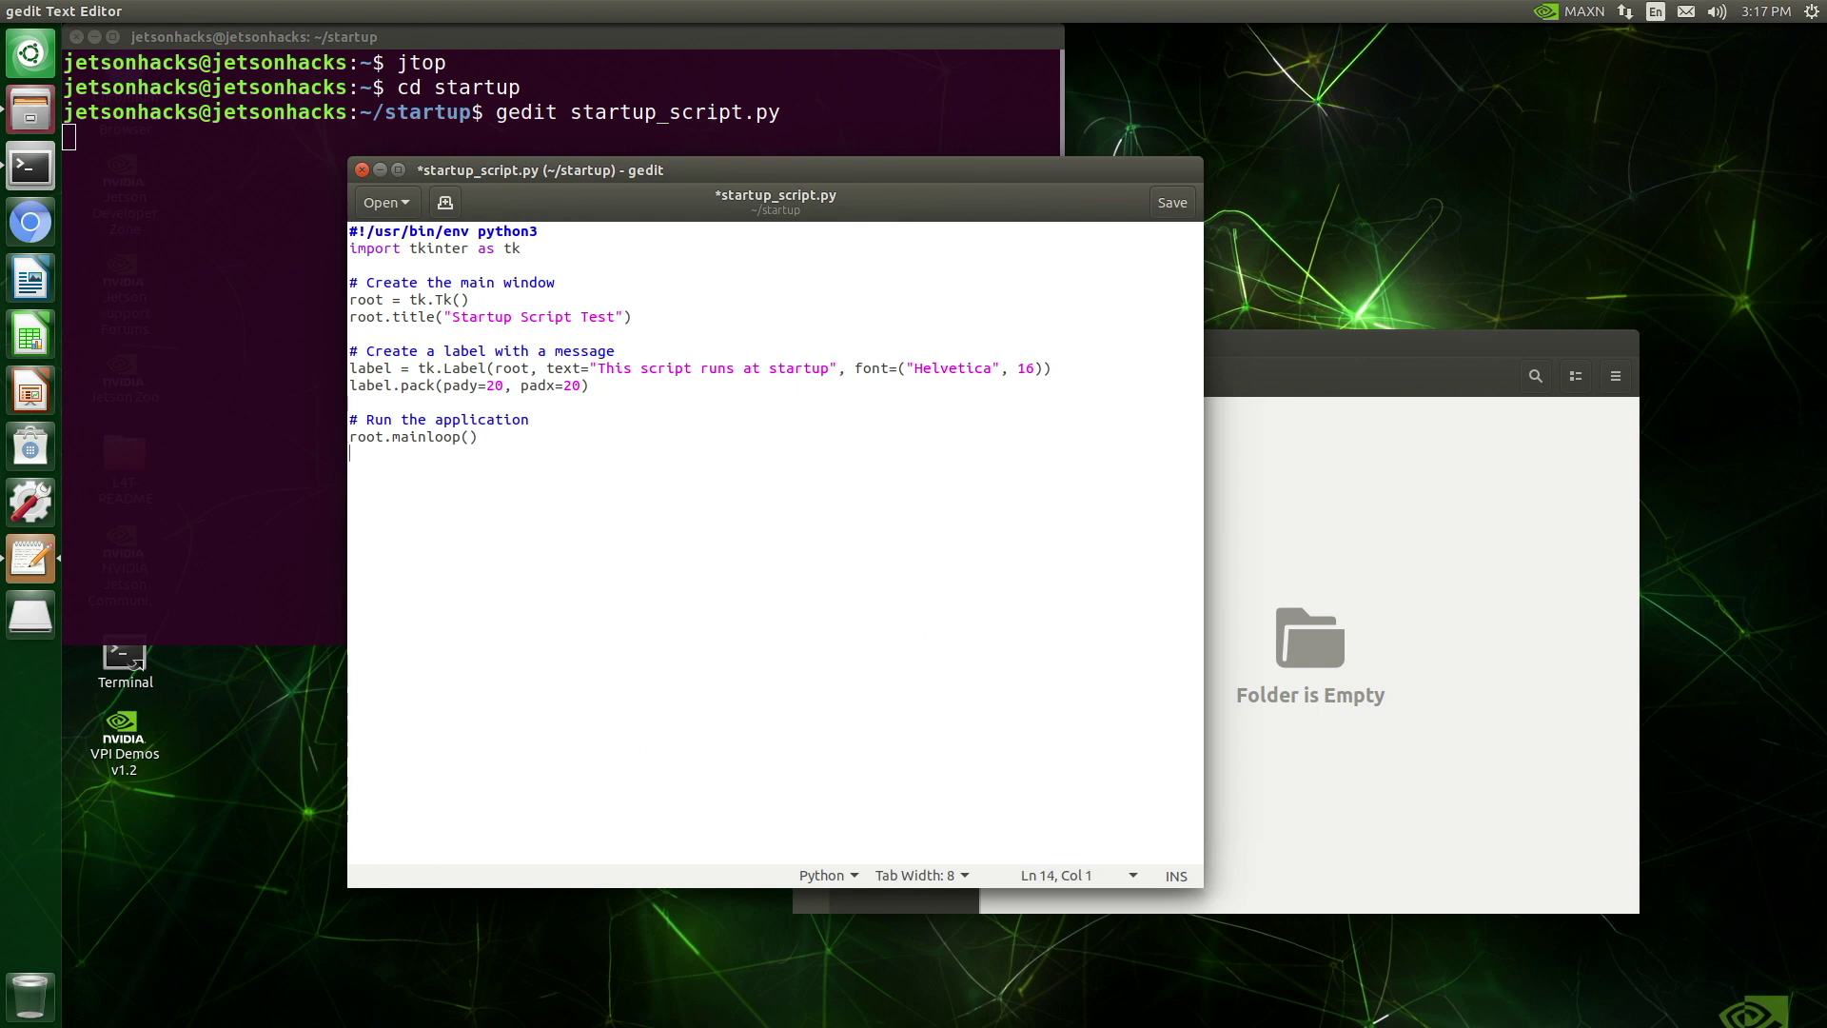
pyautogui.click(1172, 202)
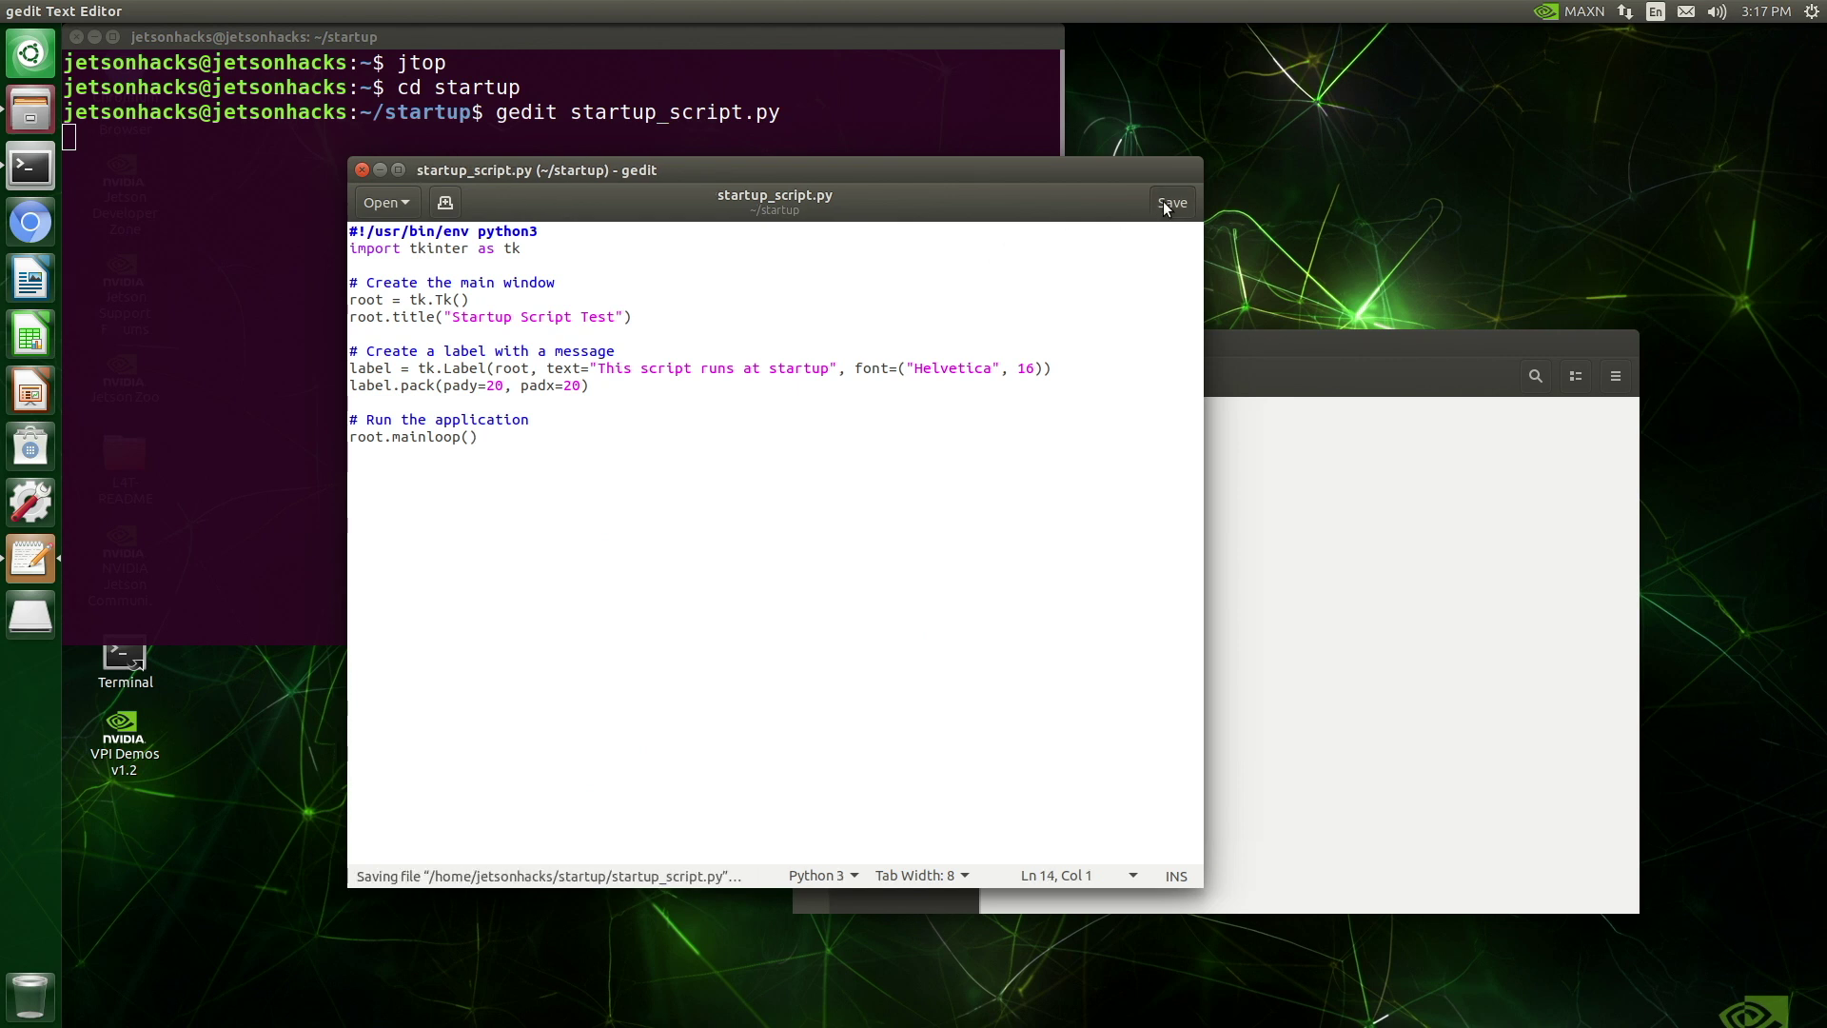
# Close gedit, run python3 startup_script.py, and close the Startup Script Test window it shows
pyautogui.click(361, 170)
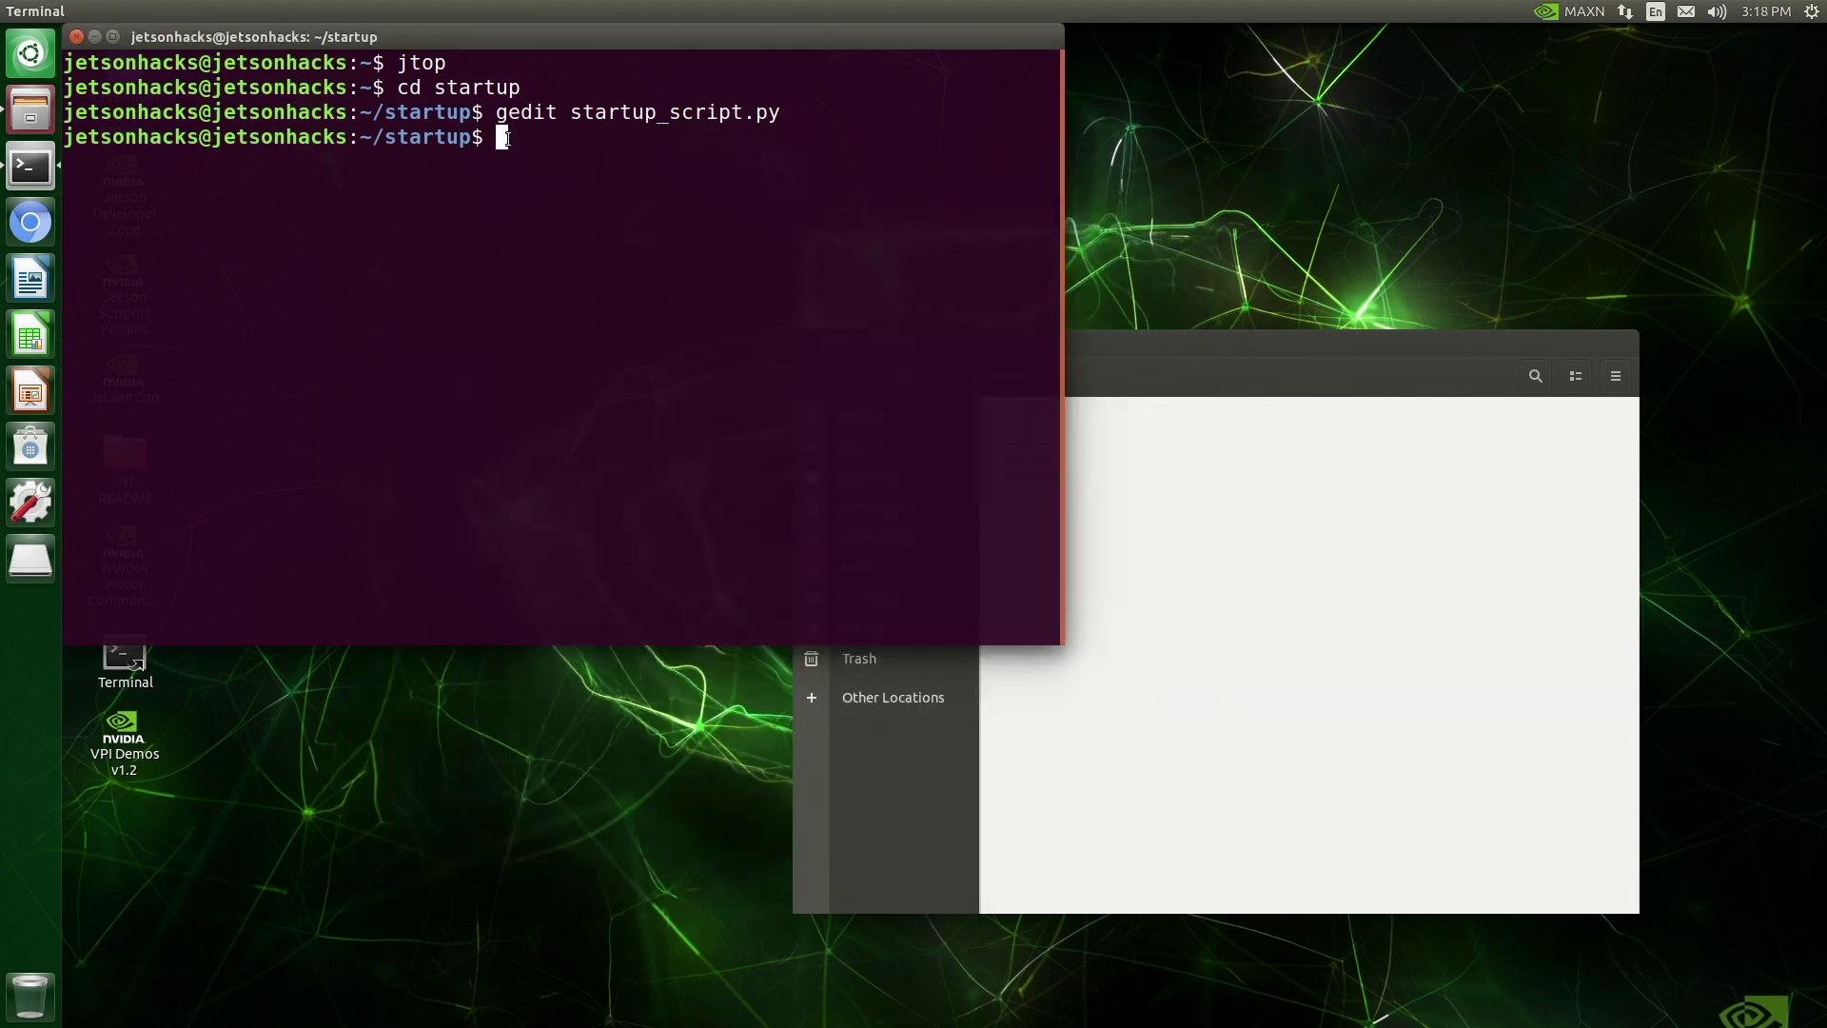
pyautogui.write('pyth')
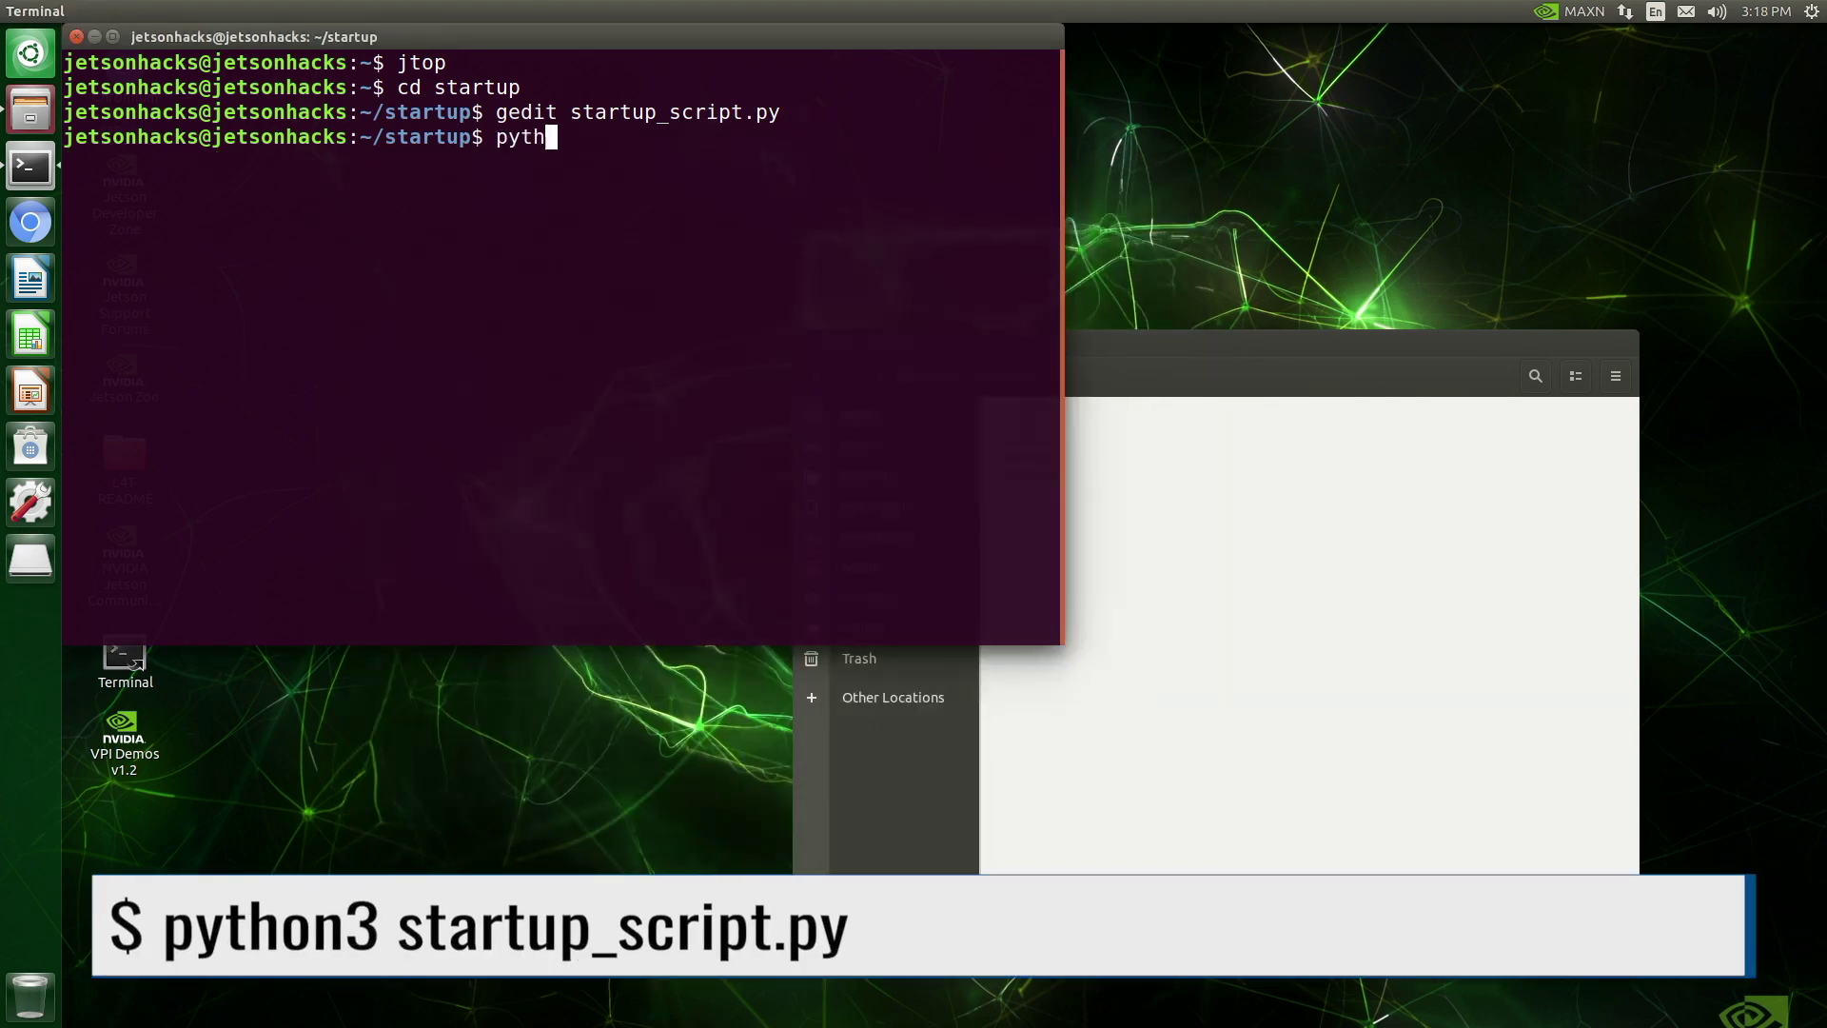
pyautogui.write('on3 star')
pyautogui.press('Tab')
pyautogui.press('Return')
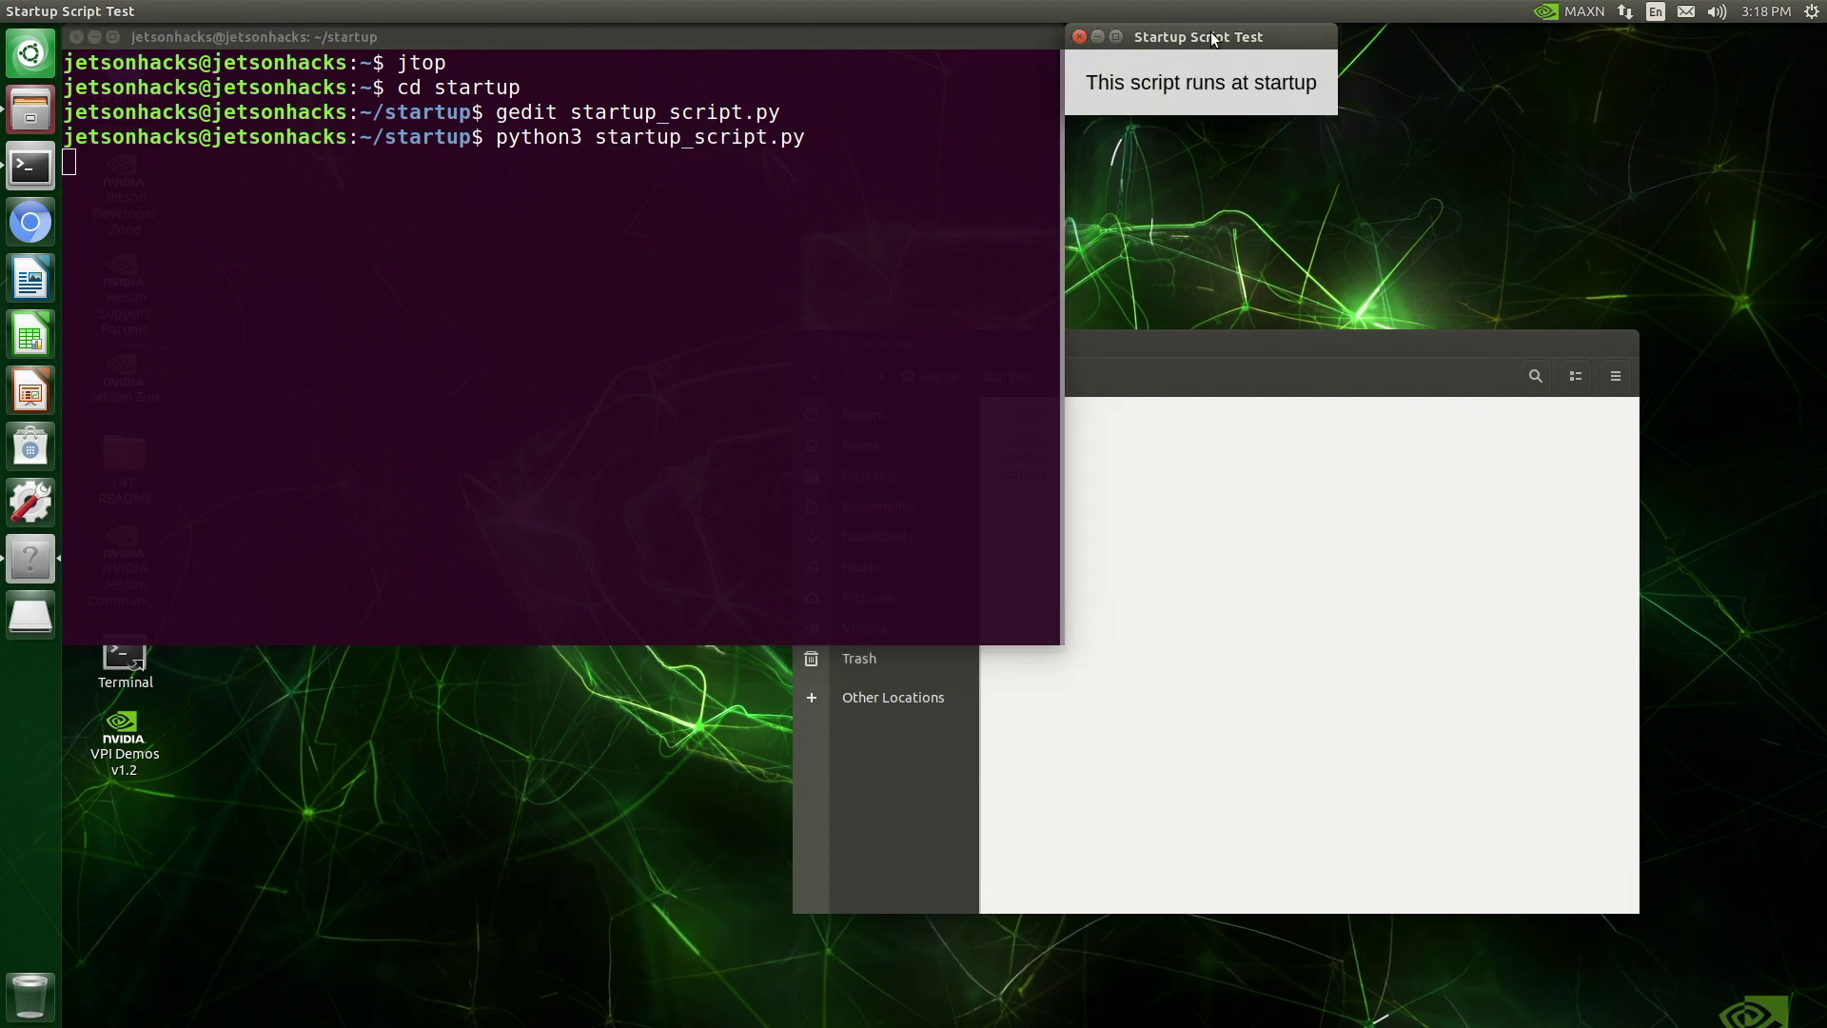
pyautogui.moveTo(1212, 36); pyautogui.dragTo(944, 242)
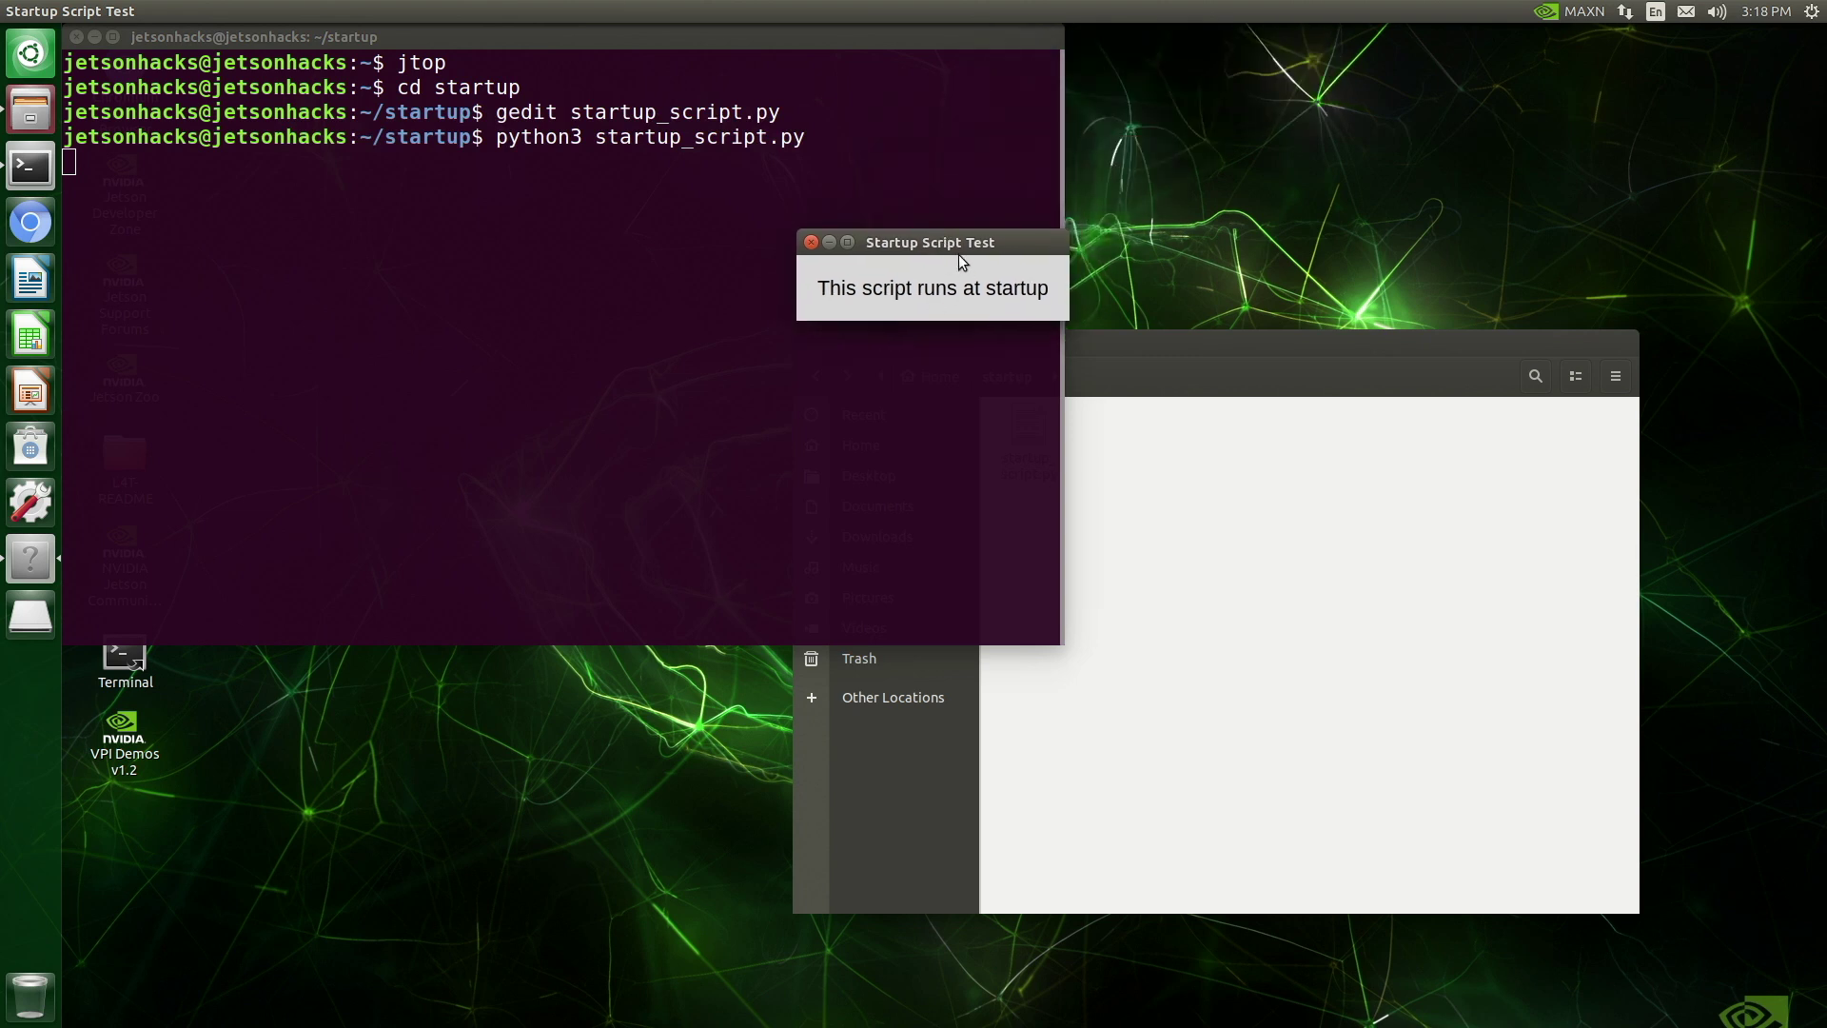
pyautogui.click(811, 243)
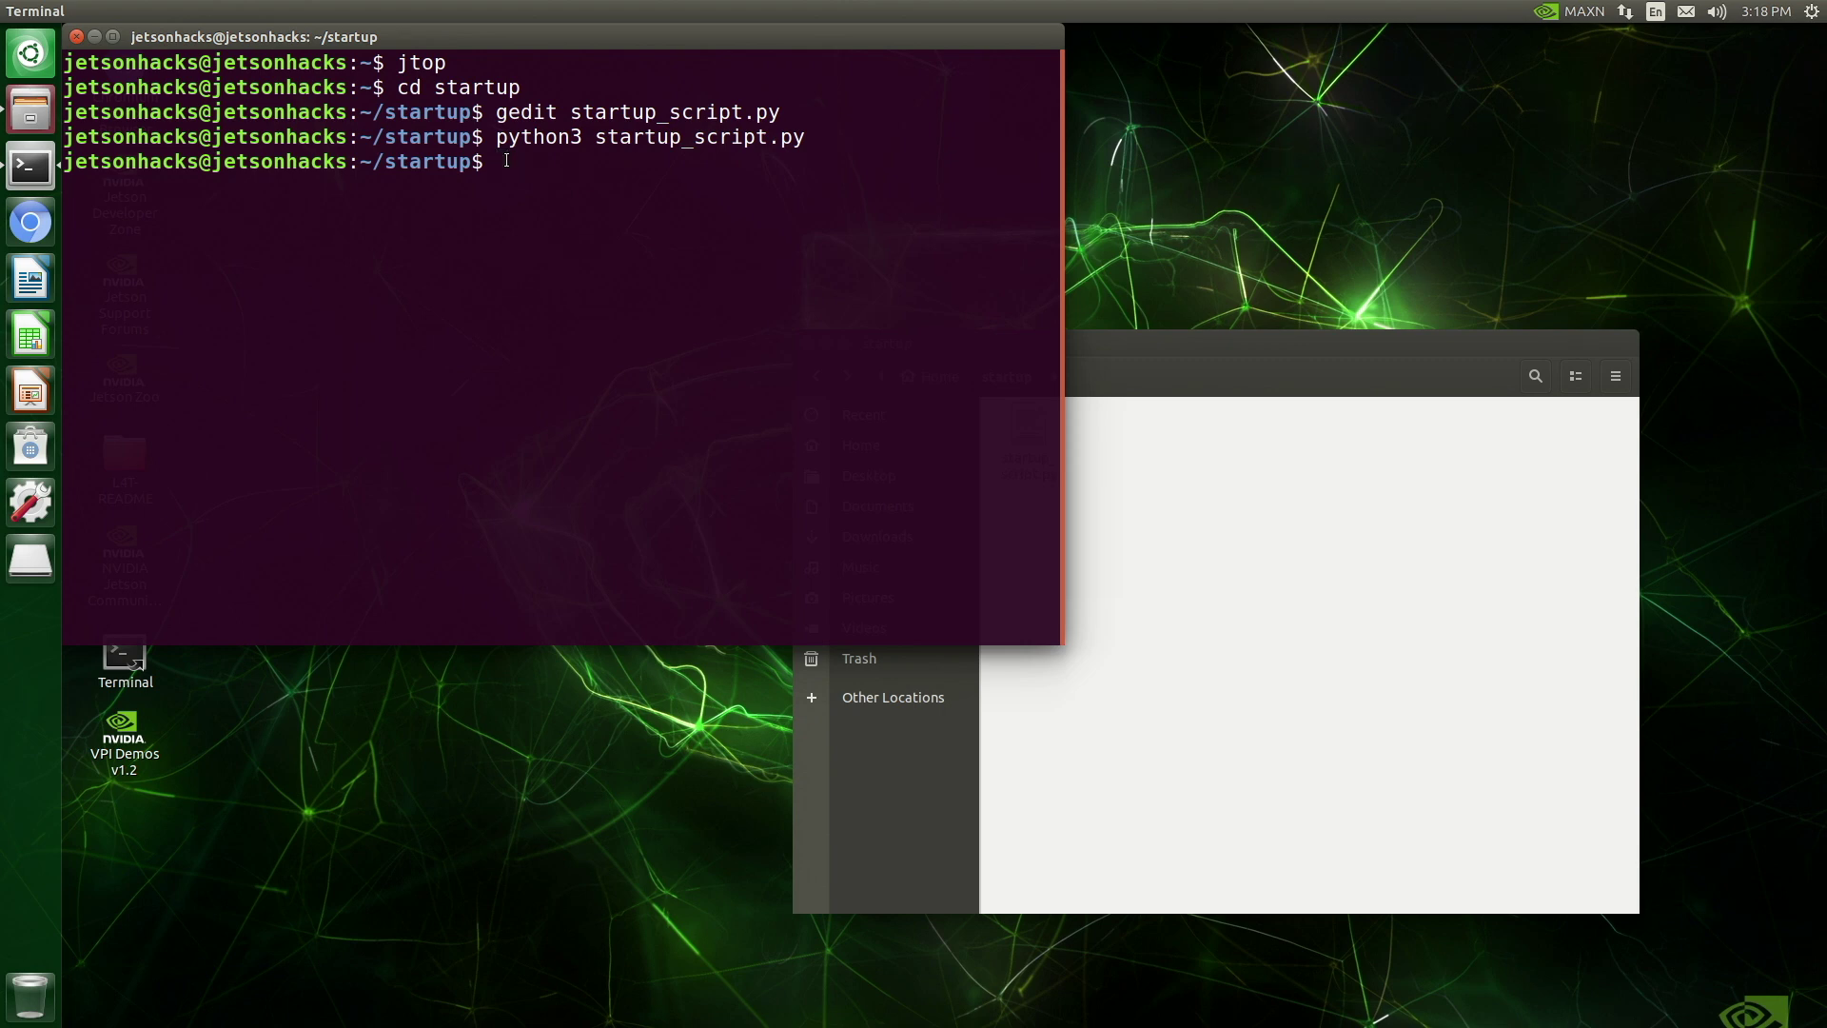
pyautogui.click(27, 57)
# In Startup Applications, add an entry named Startup Python Script Test with command starting /usr/bin/python3
pyautogui.write('s')
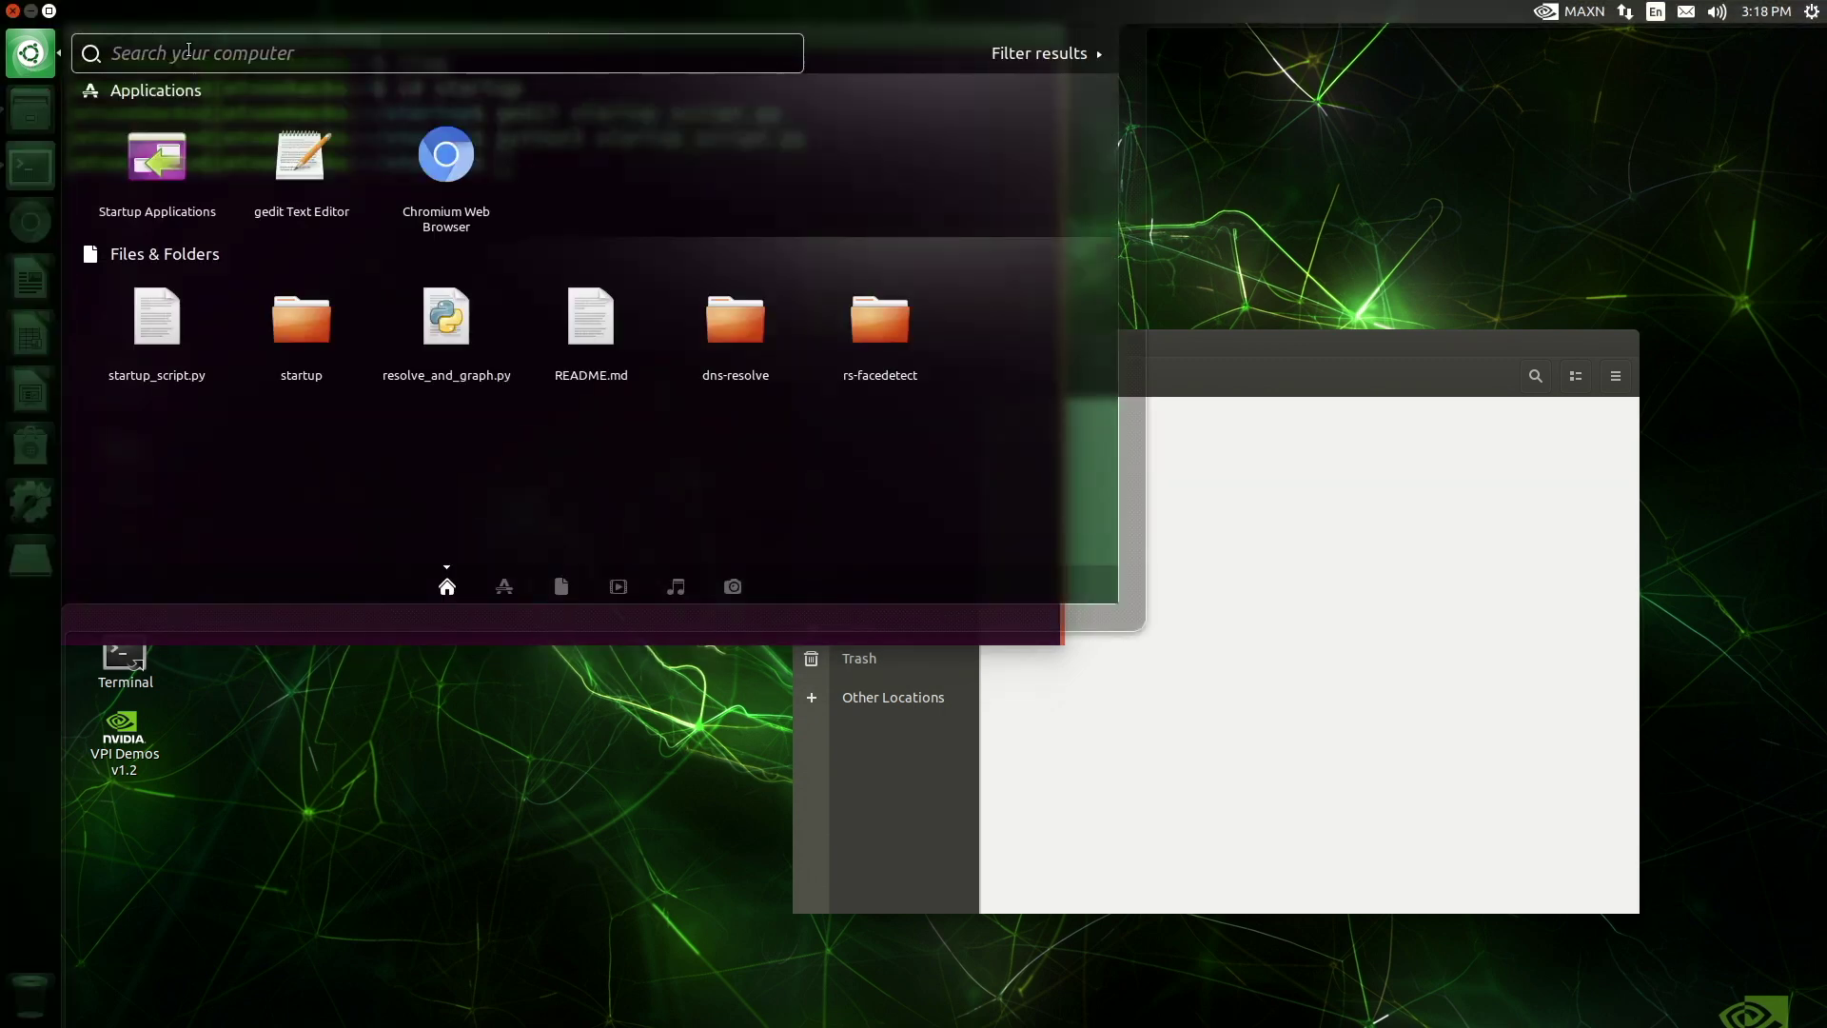
pyautogui.write('tar')
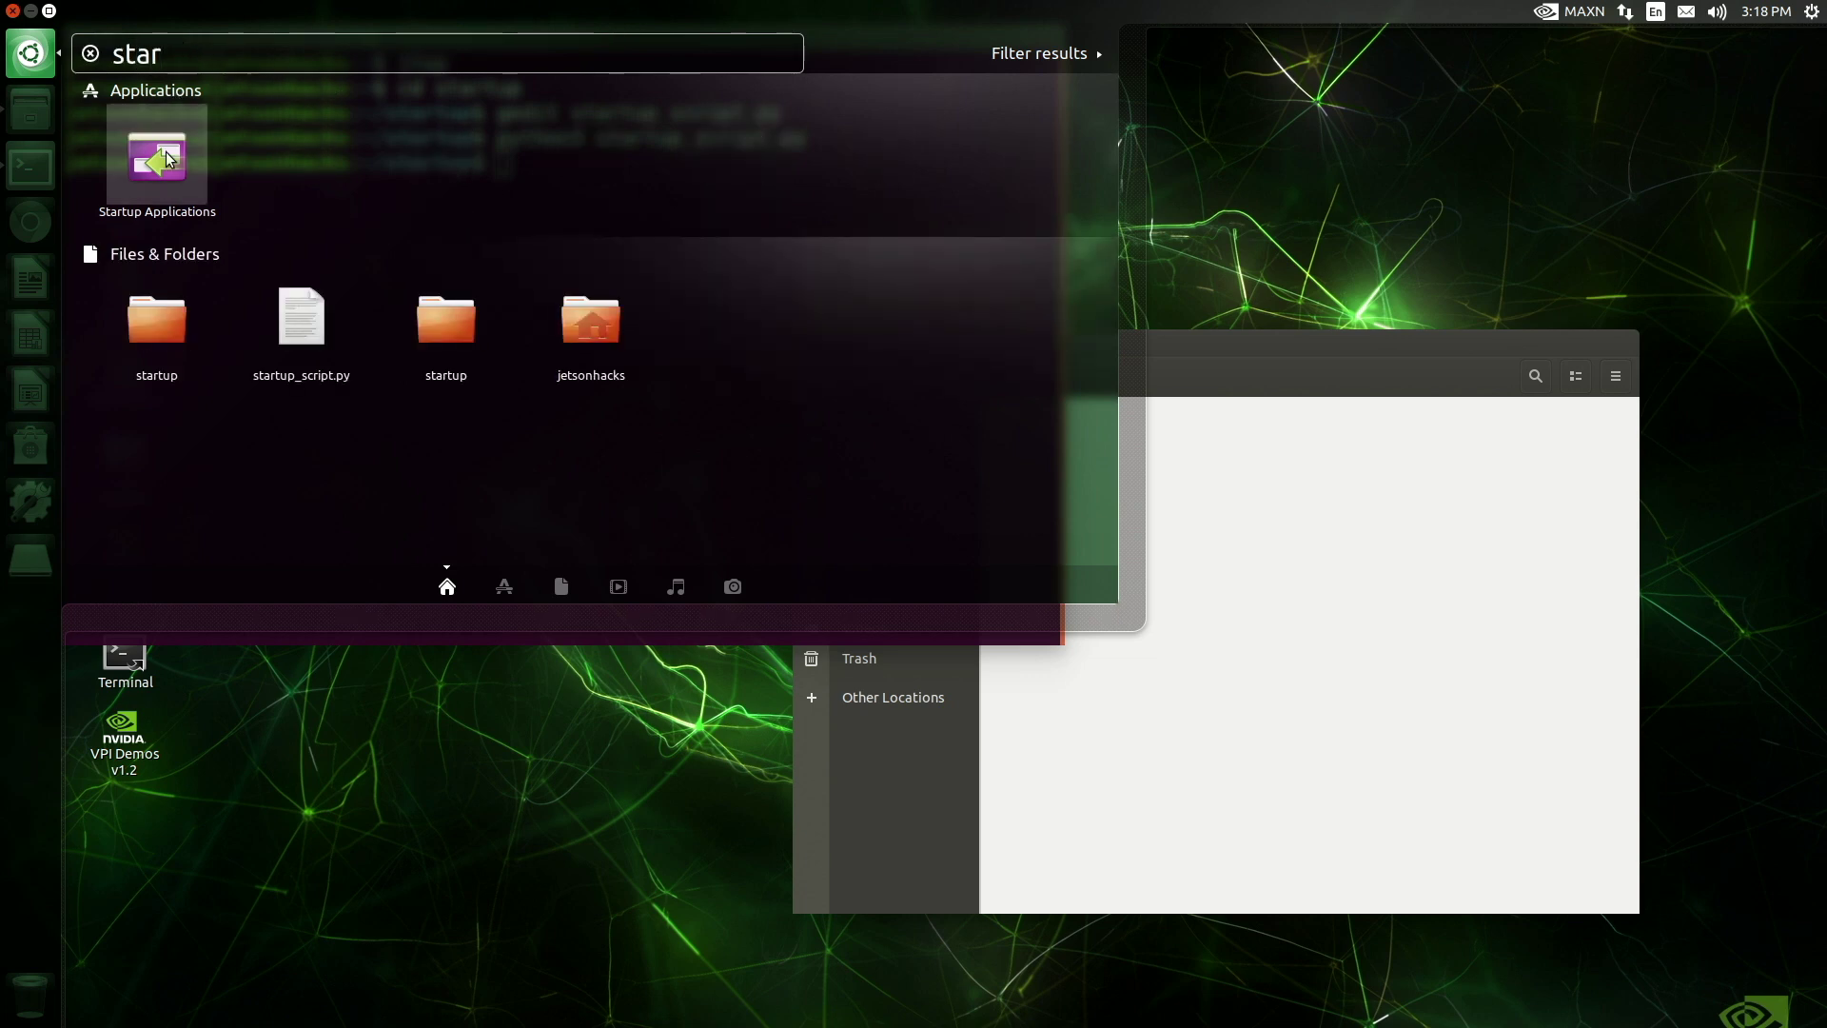
pyautogui.click(165, 157)
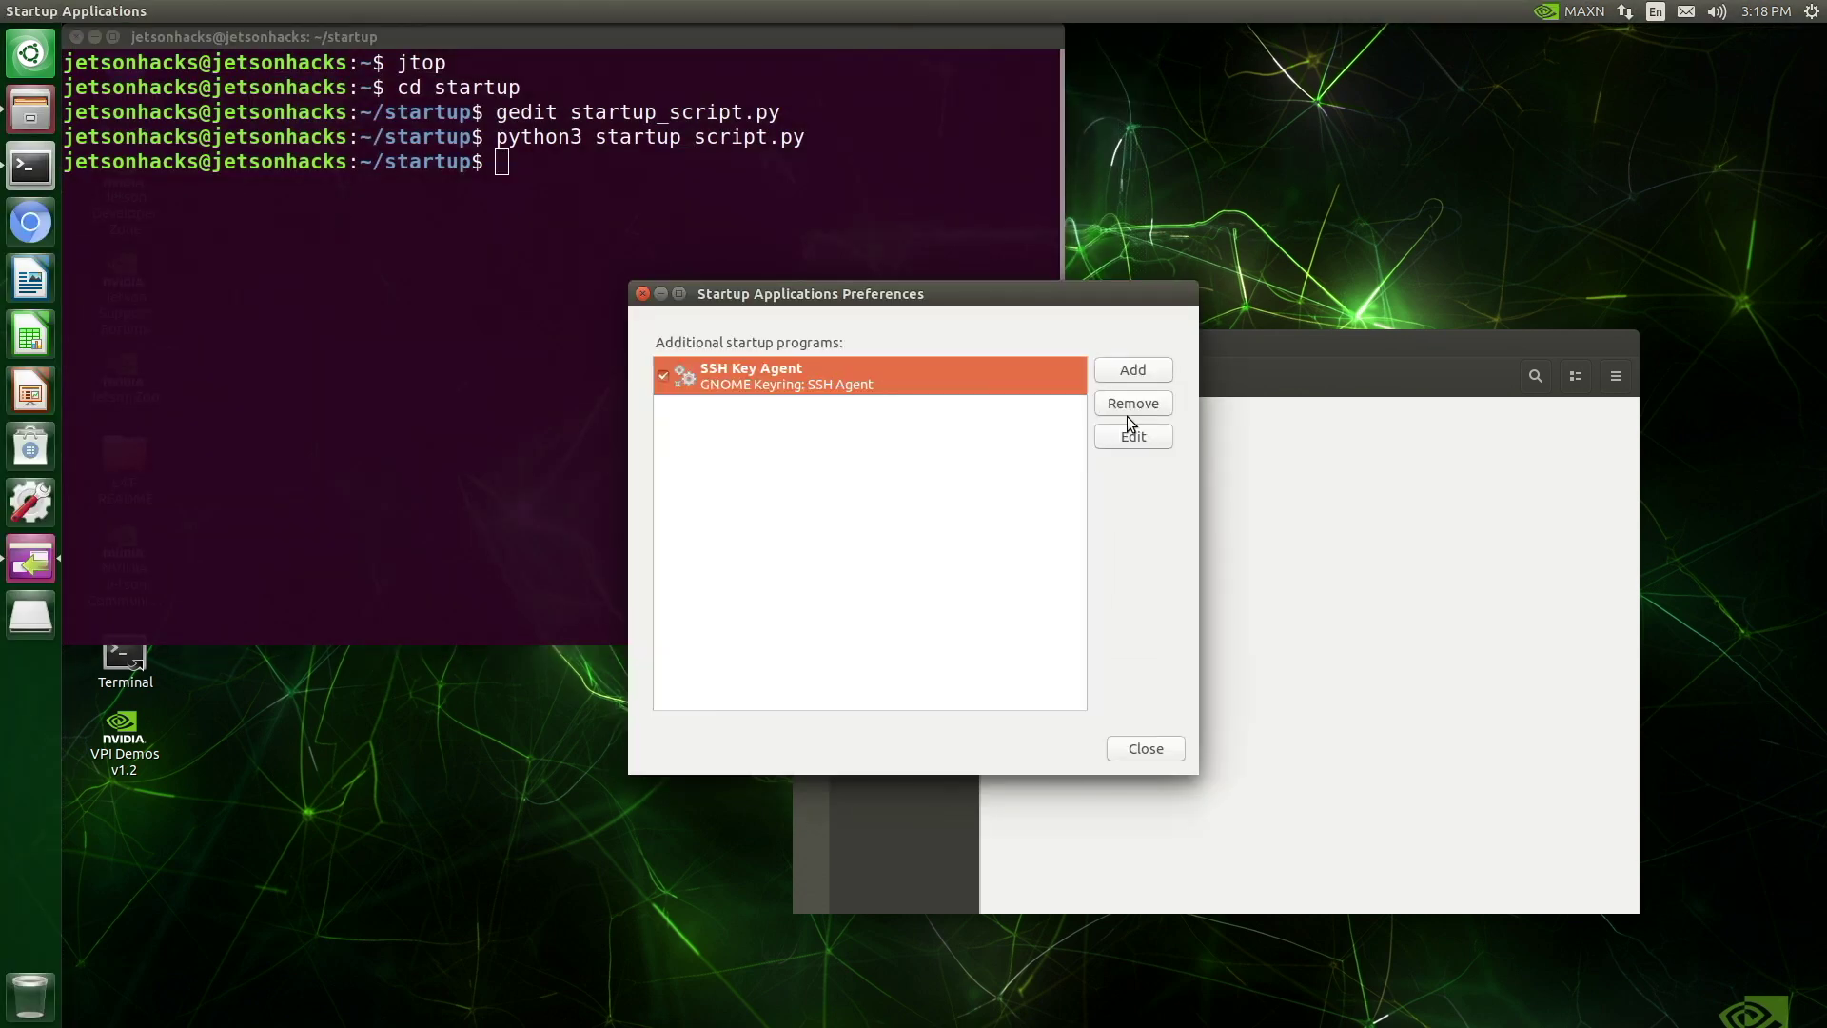
pyautogui.click(1134, 370)
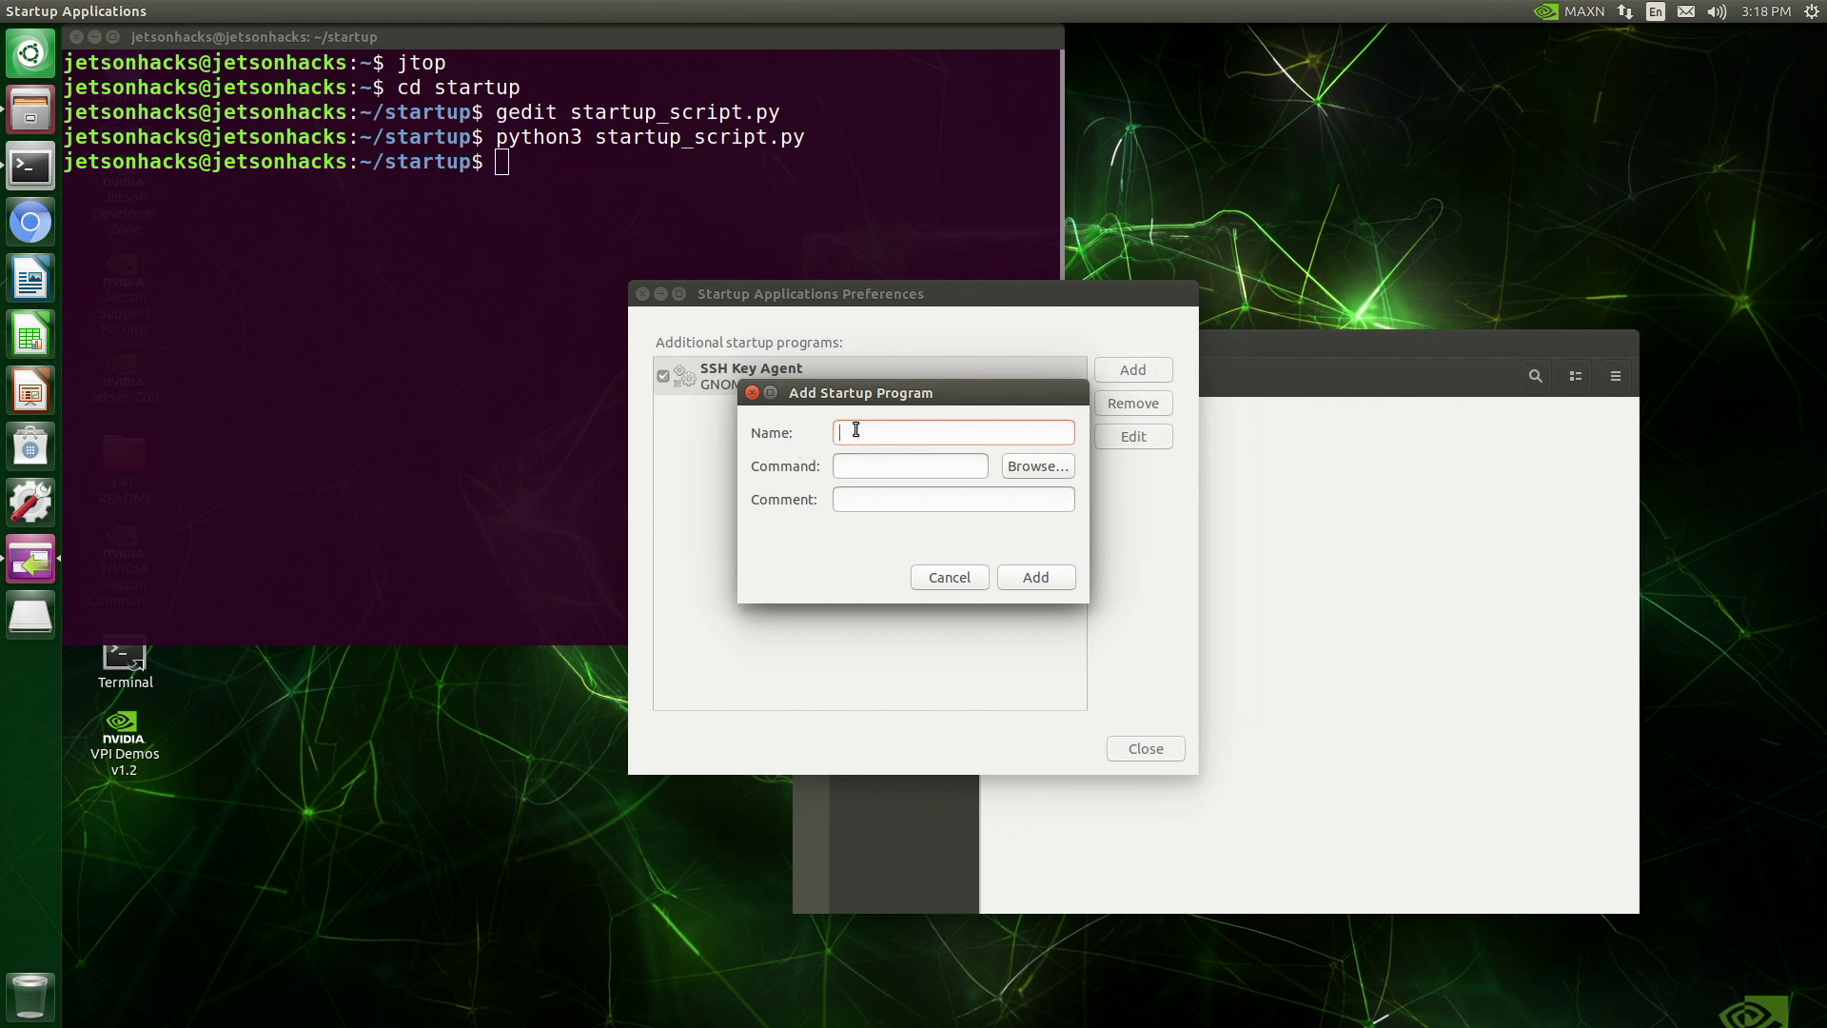
pyautogui.write('Startup Python Script Test/usr')
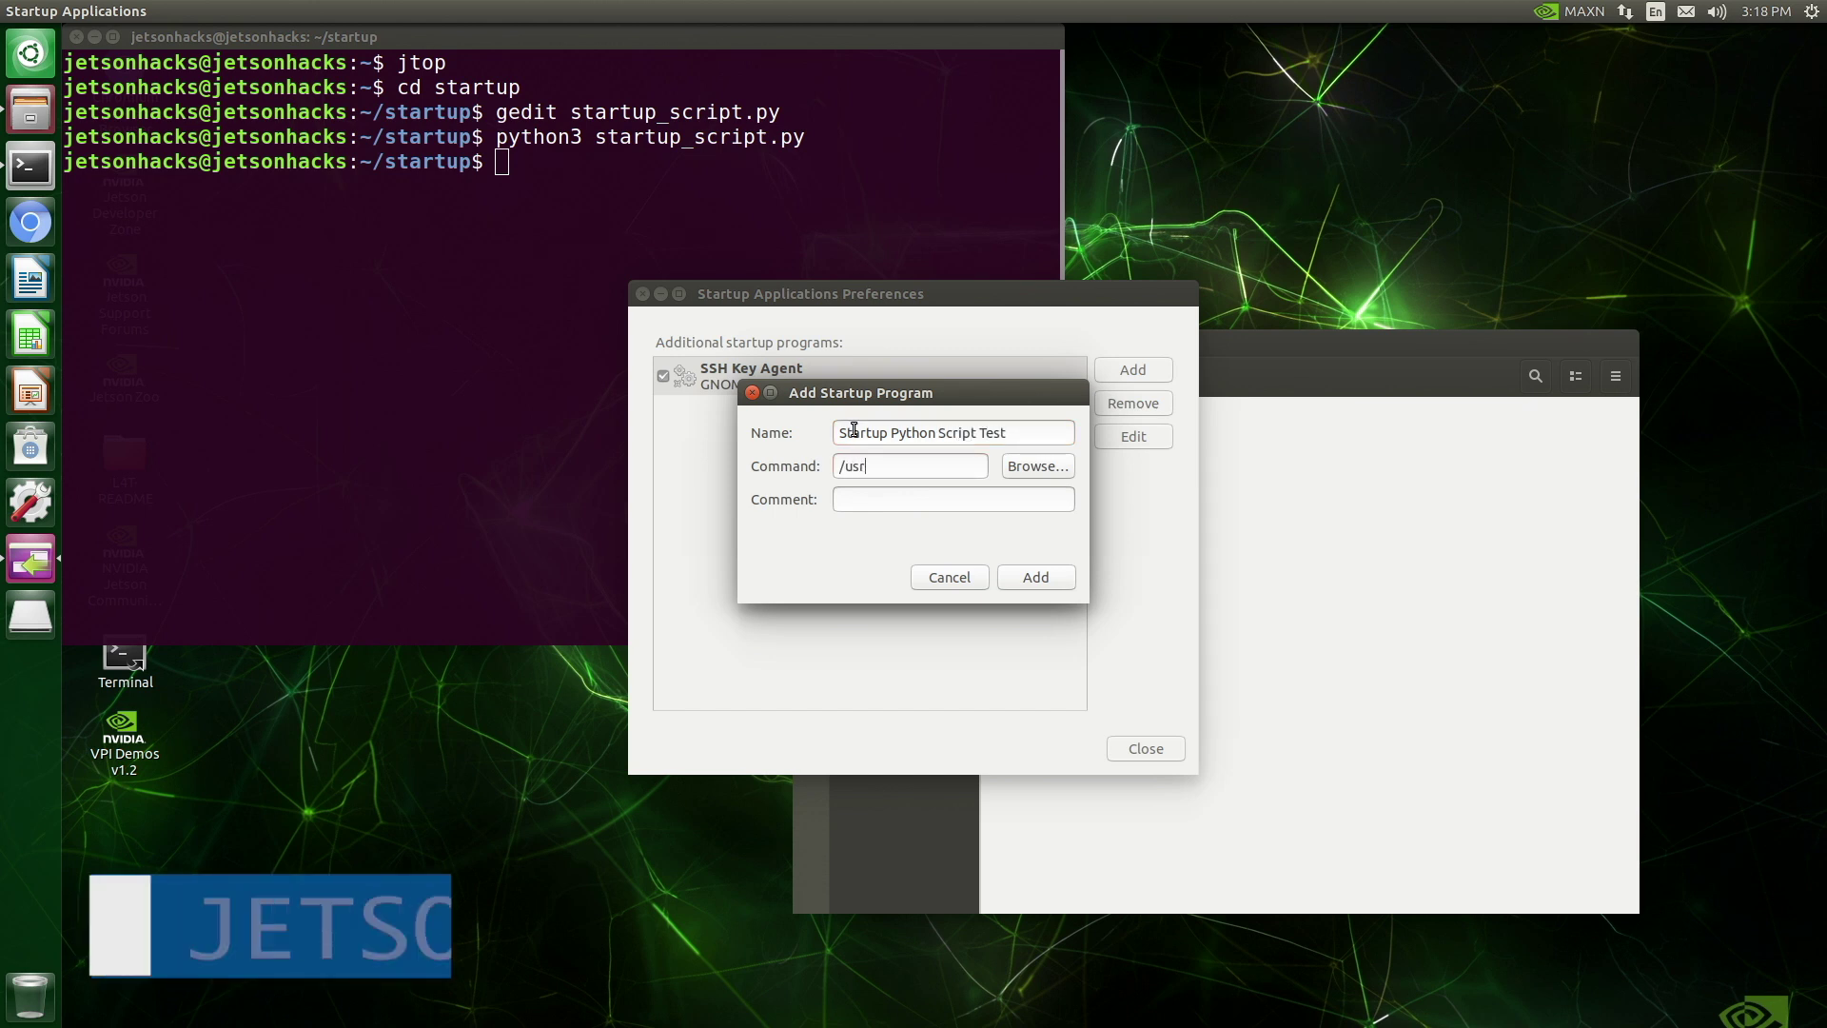
pyautogui.write('/bin/python3')
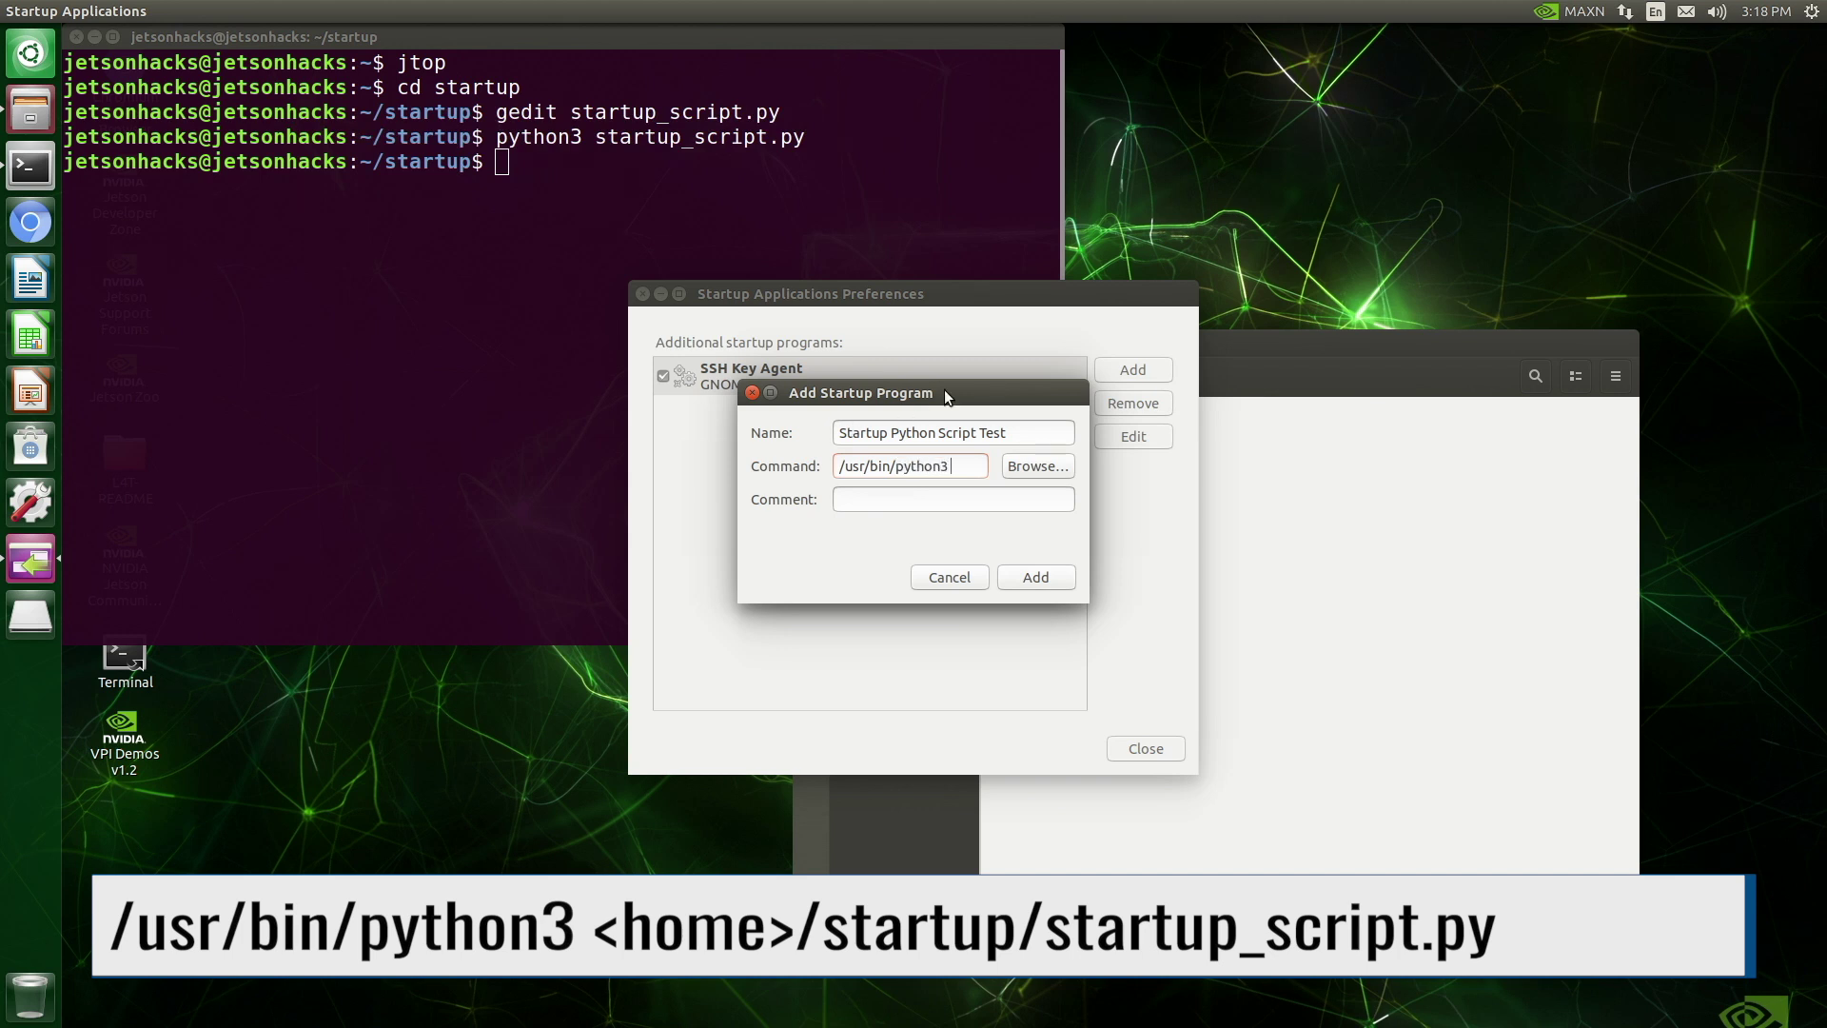
pyautogui.moveTo(948, 398); pyautogui.dragTo(456, 447)
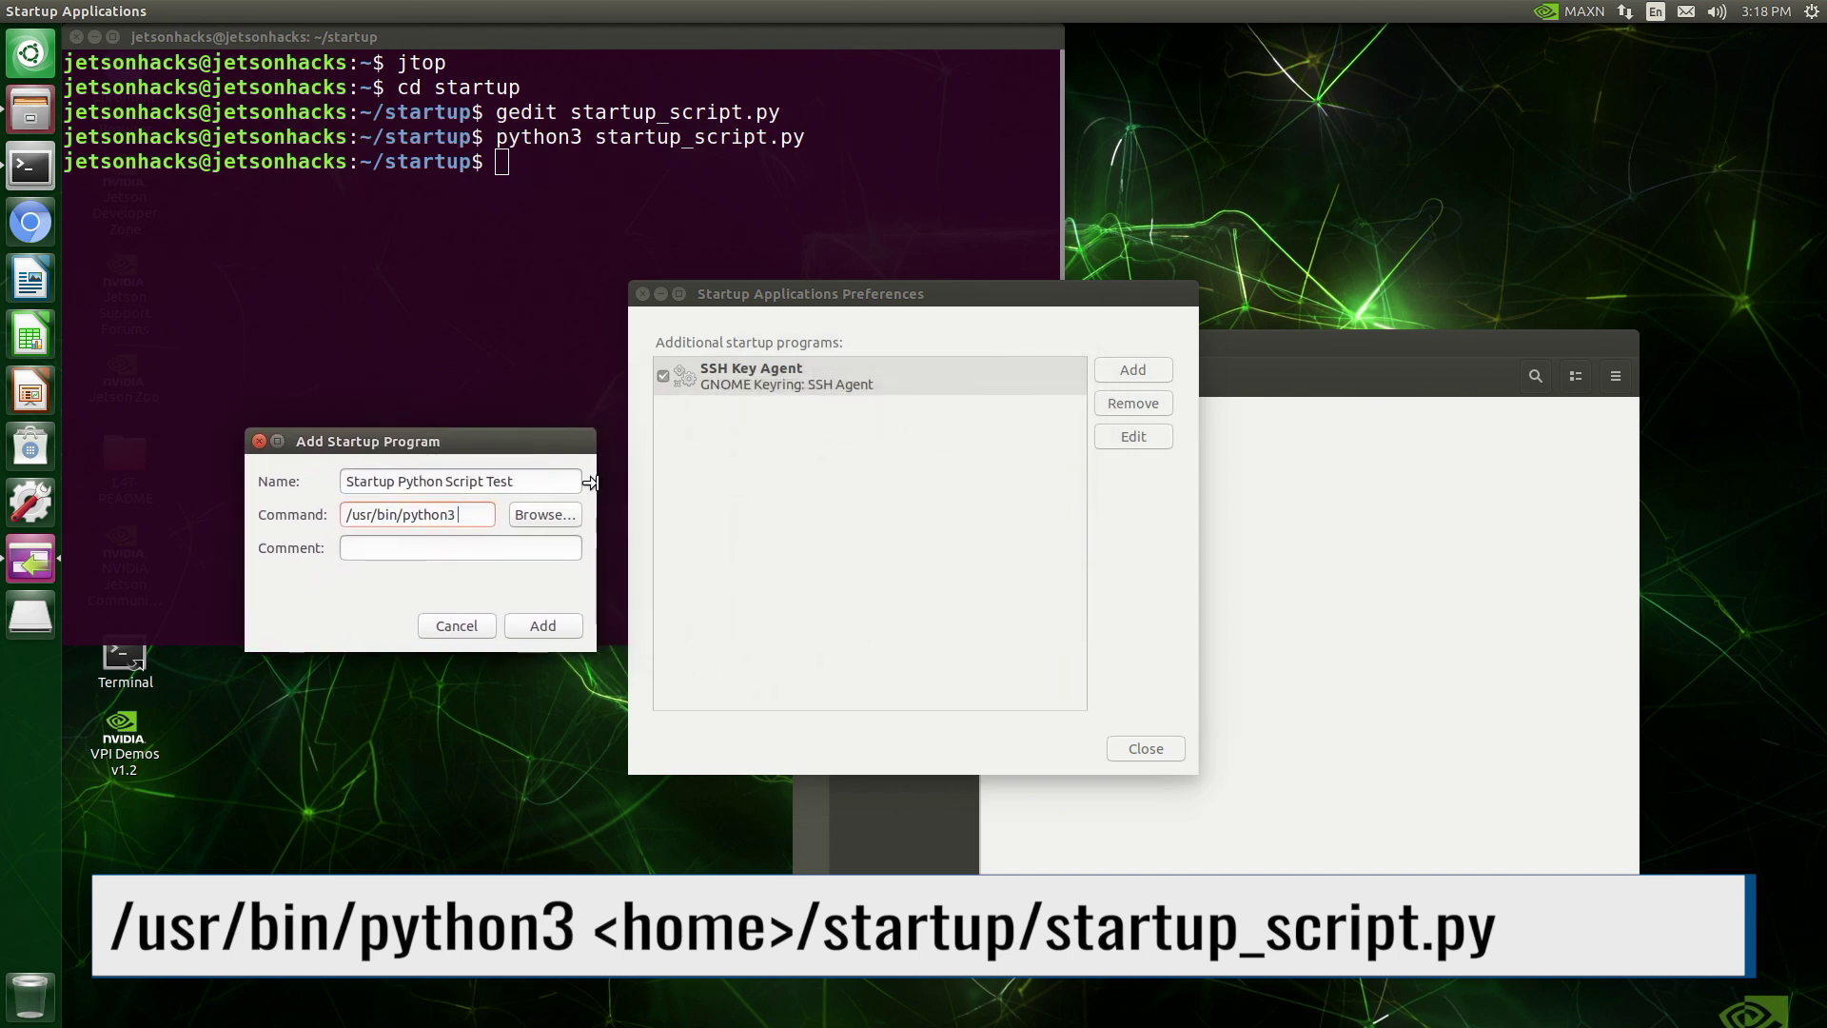
# Complete the command with startup_script.py's path dragged from Files, removing the file:// prefix
pyautogui.moveTo(581, 488); pyautogui.dragTo(1074, 490)
pyautogui.moveTo(620, 450); pyautogui.dragTo(550, 477)
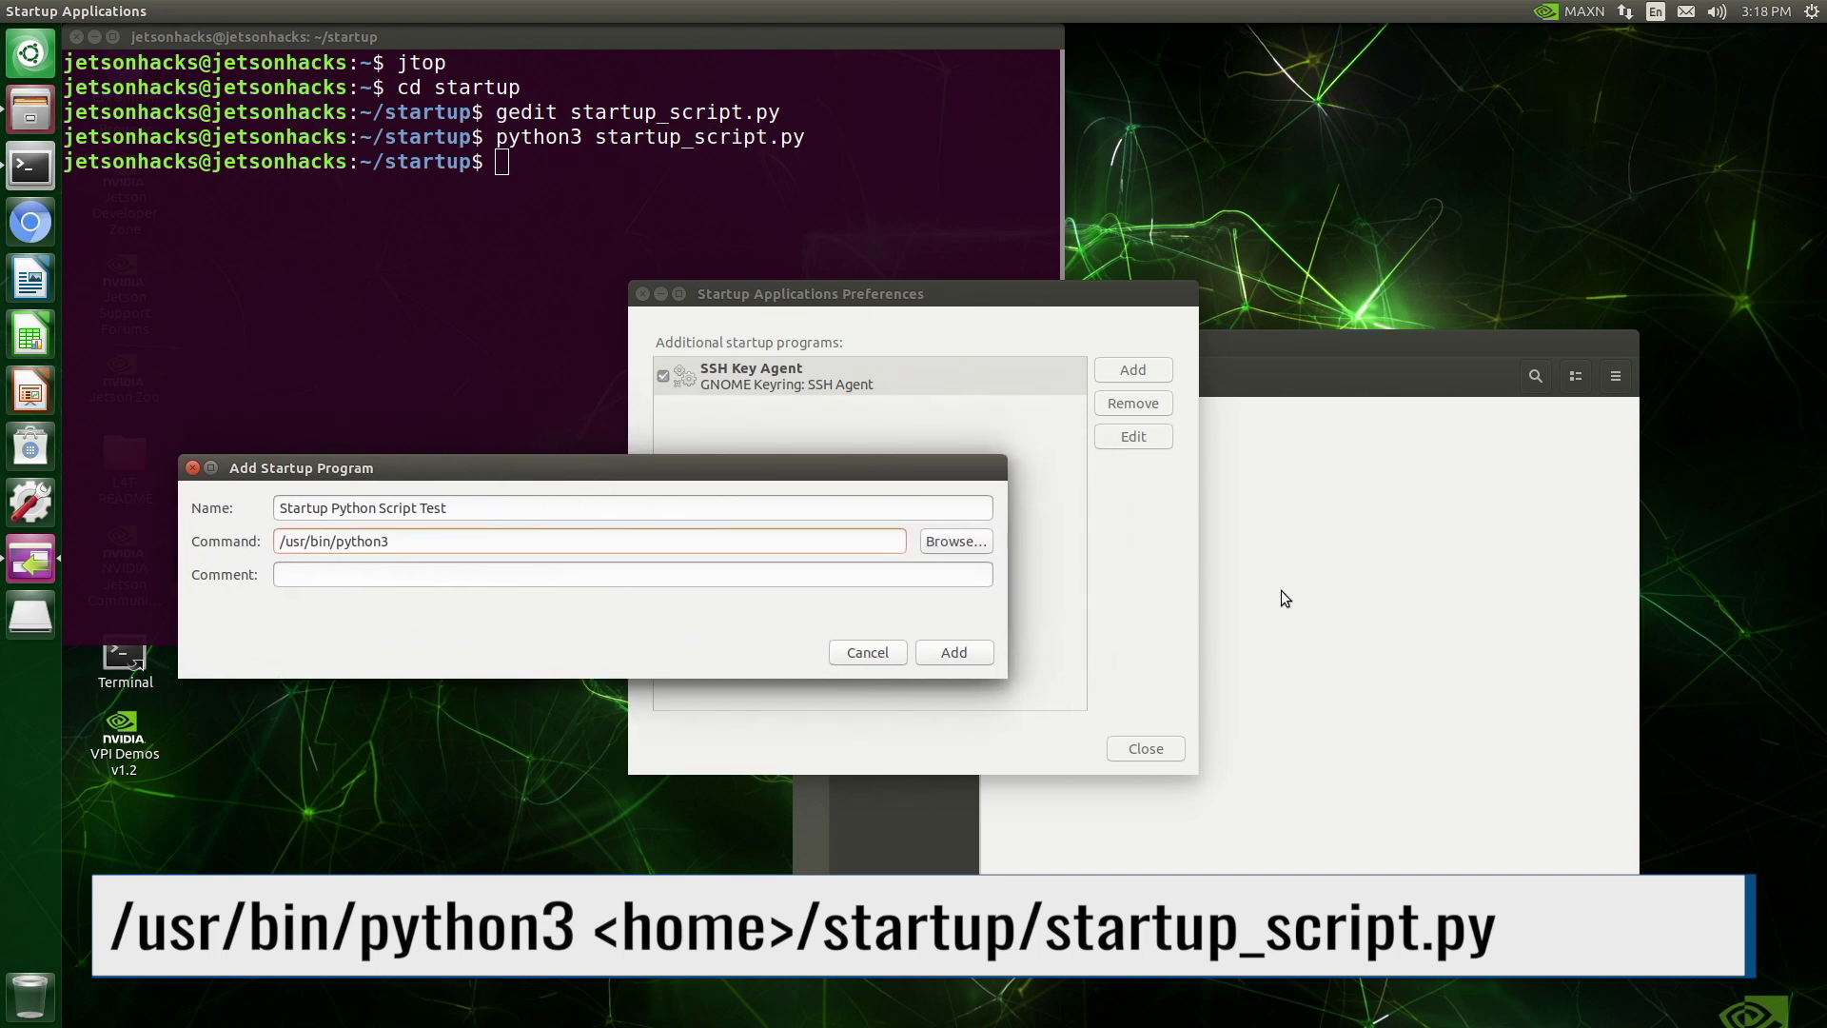
pyautogui.click(1284, 595)
pyautogui.moveTo(1036, 428); pyautogui.dragTo(459, 536)
pyautogui.click(458, 535)
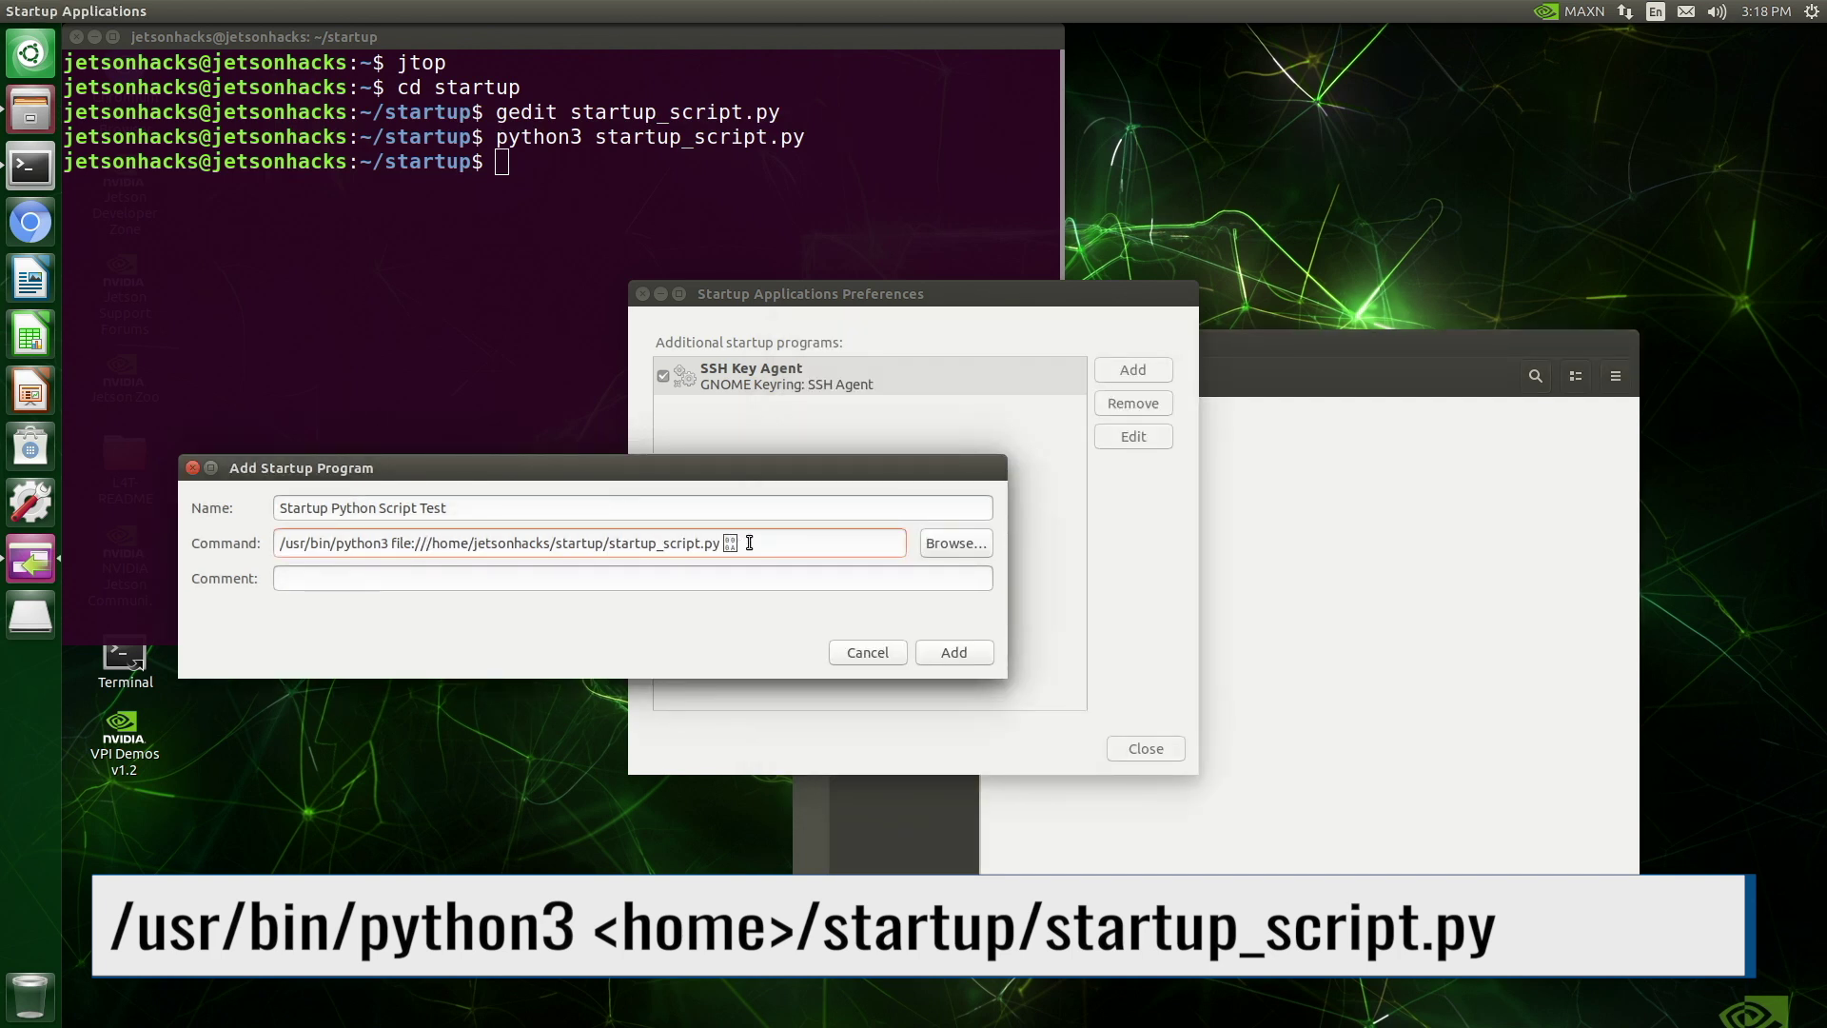
pyautogui.press('BackSpace')
pyautogui.click(423, 550)
pyautogui.press('BackSpace')
pyautogui.press('BackSpace')
pyautogui.press('BackSpace')
pyautogui.press('BackSpace')
pyautogui.press('BackSpace')
pyautogui.press('BackSpace')
pyautogui.press('BackSpace')
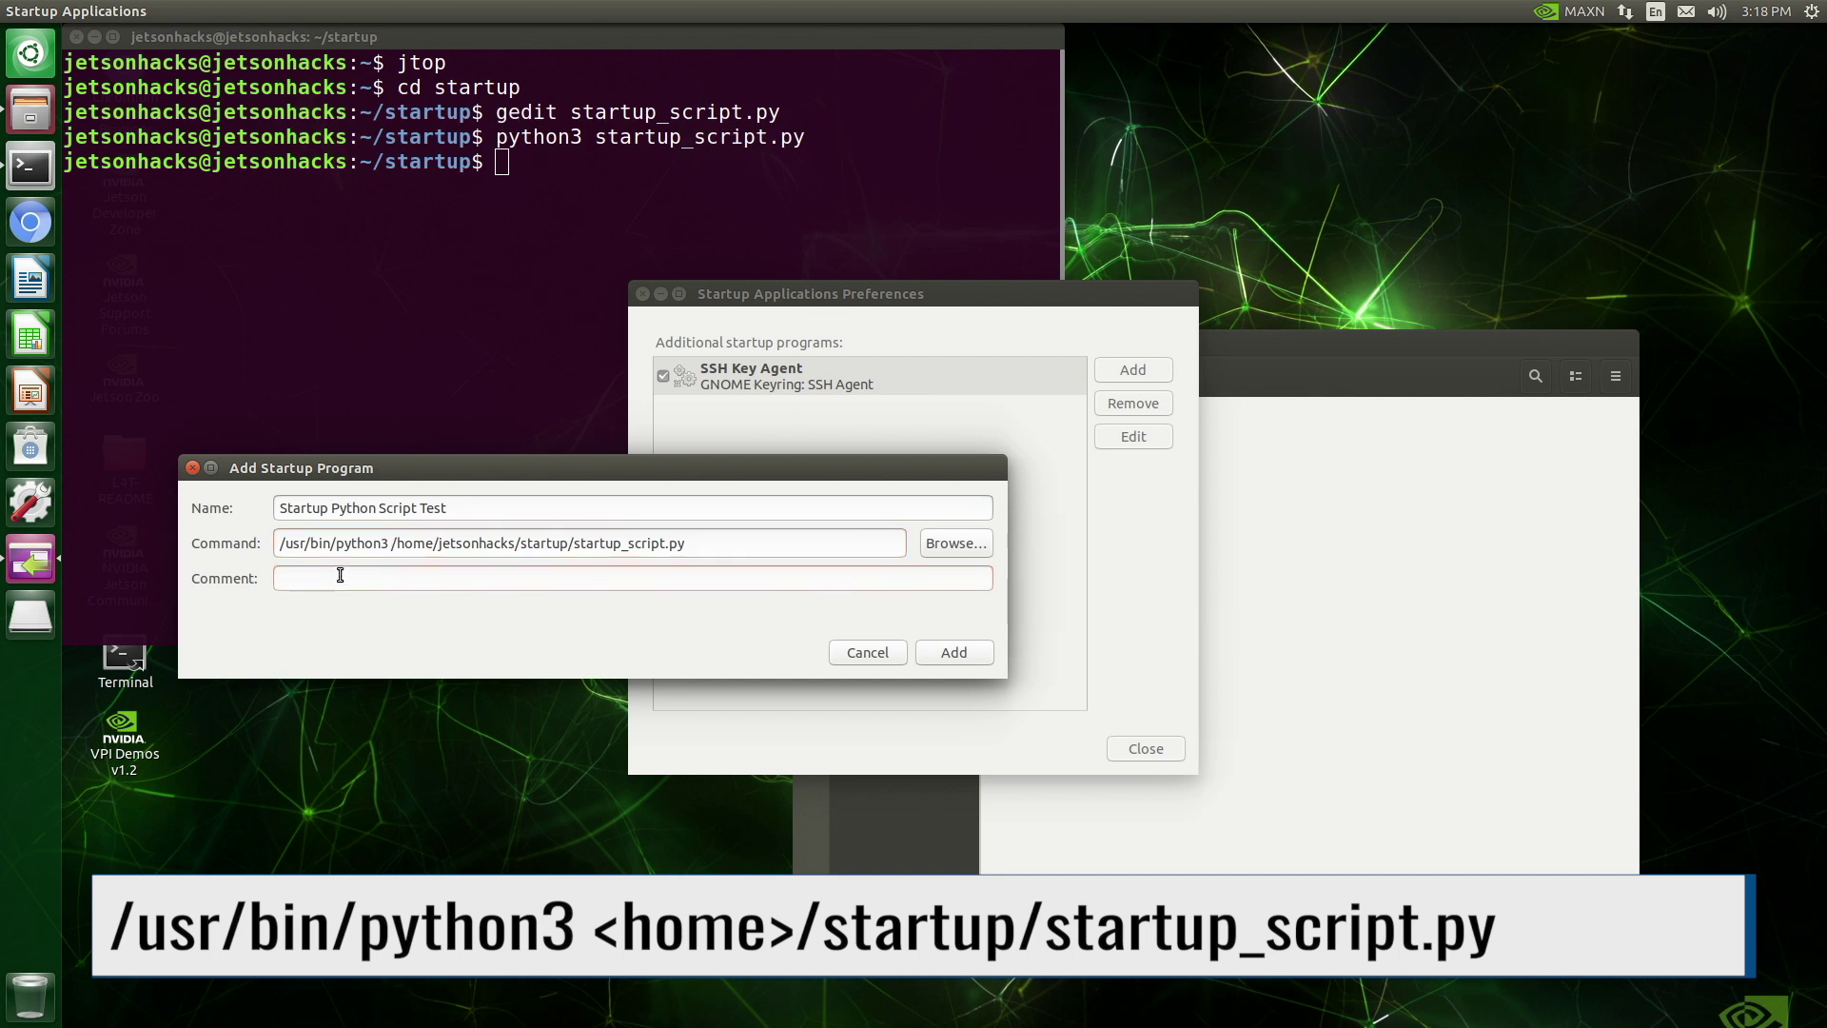
# Add the comment 'Testing a Python script at startup', save the entry, and close Startup Applications and Files
pyautogui.write('Testing a')
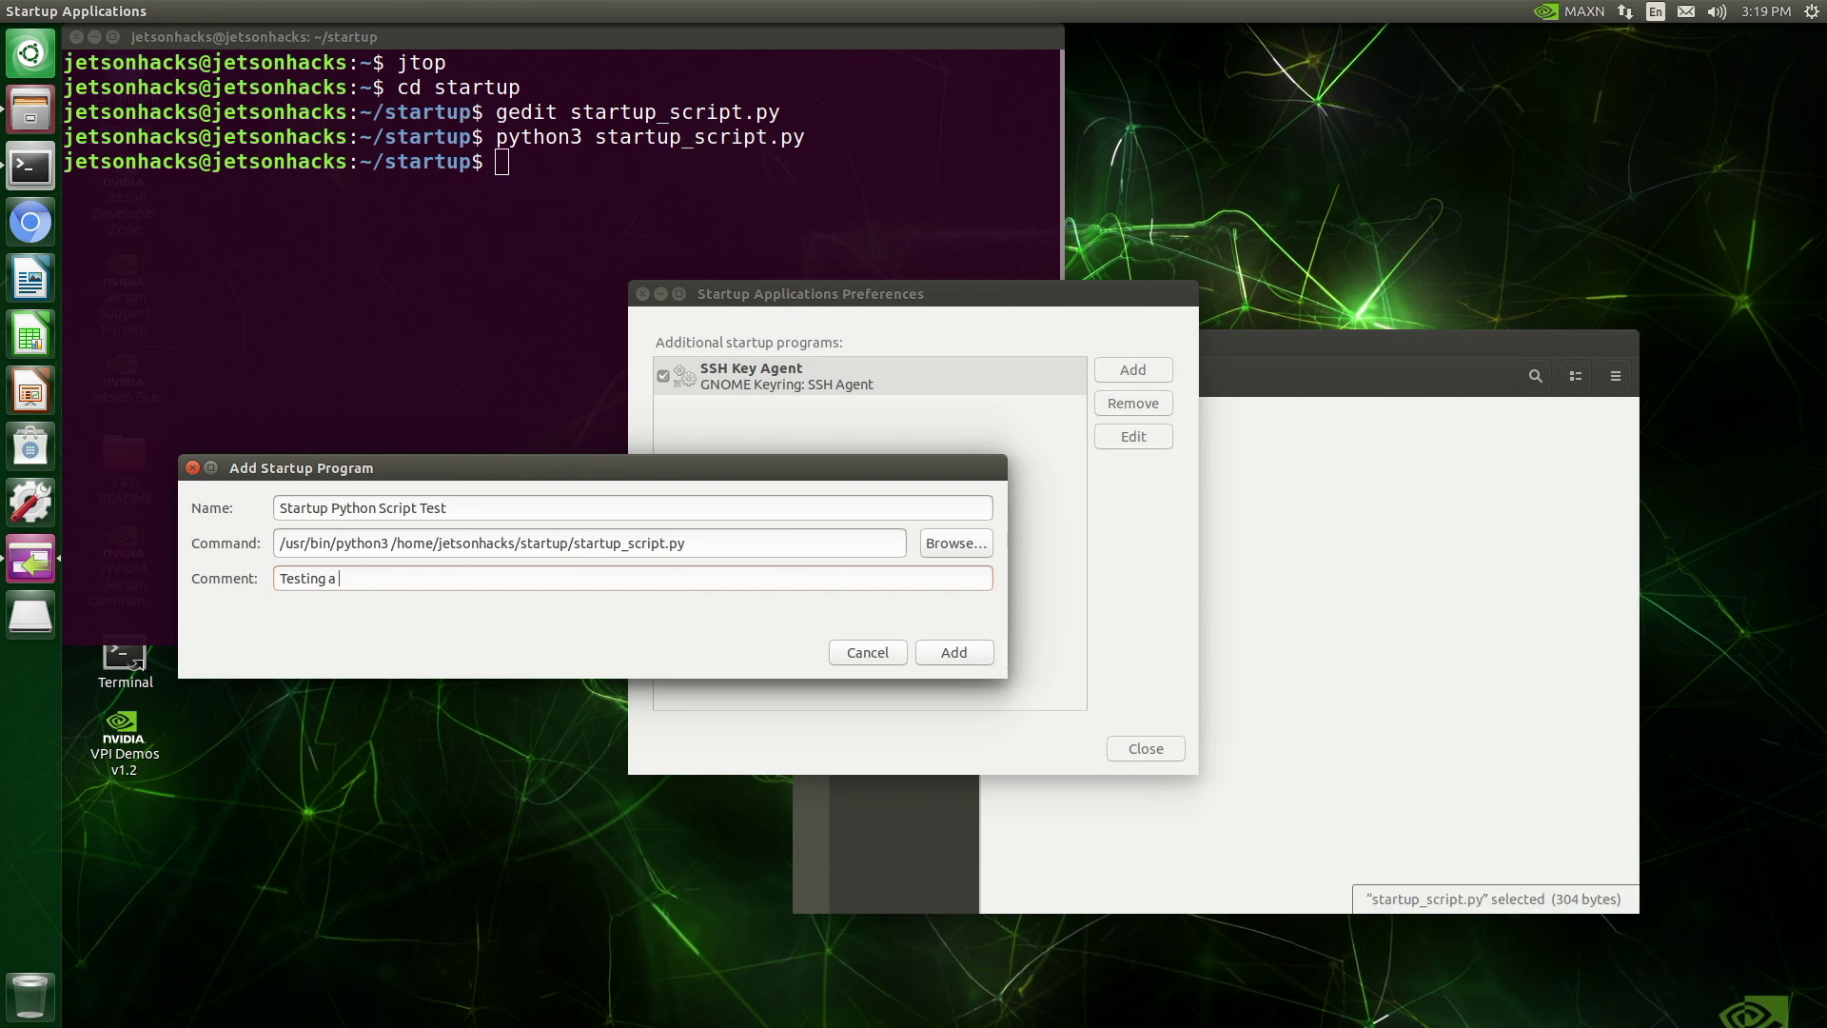
pyautogui.write(' Python script at startup')
pyautogui.click(941, 654)
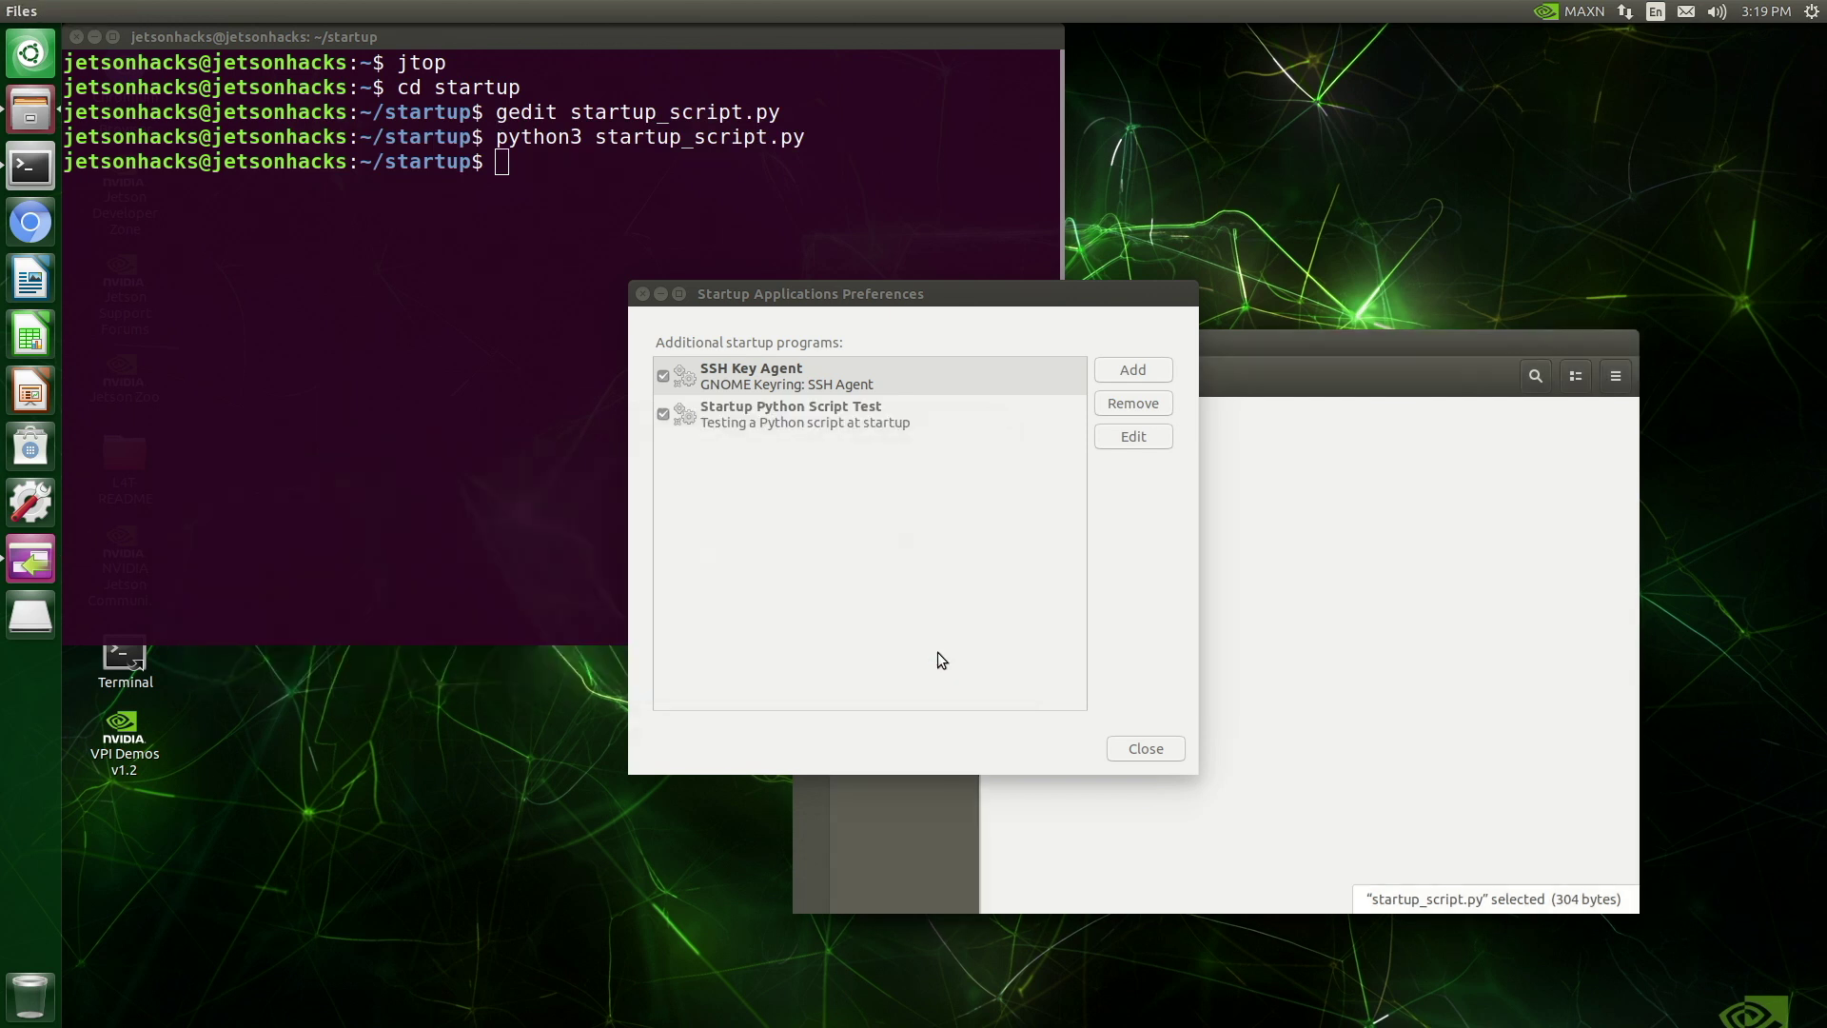
pyautogui.click(767, 417)
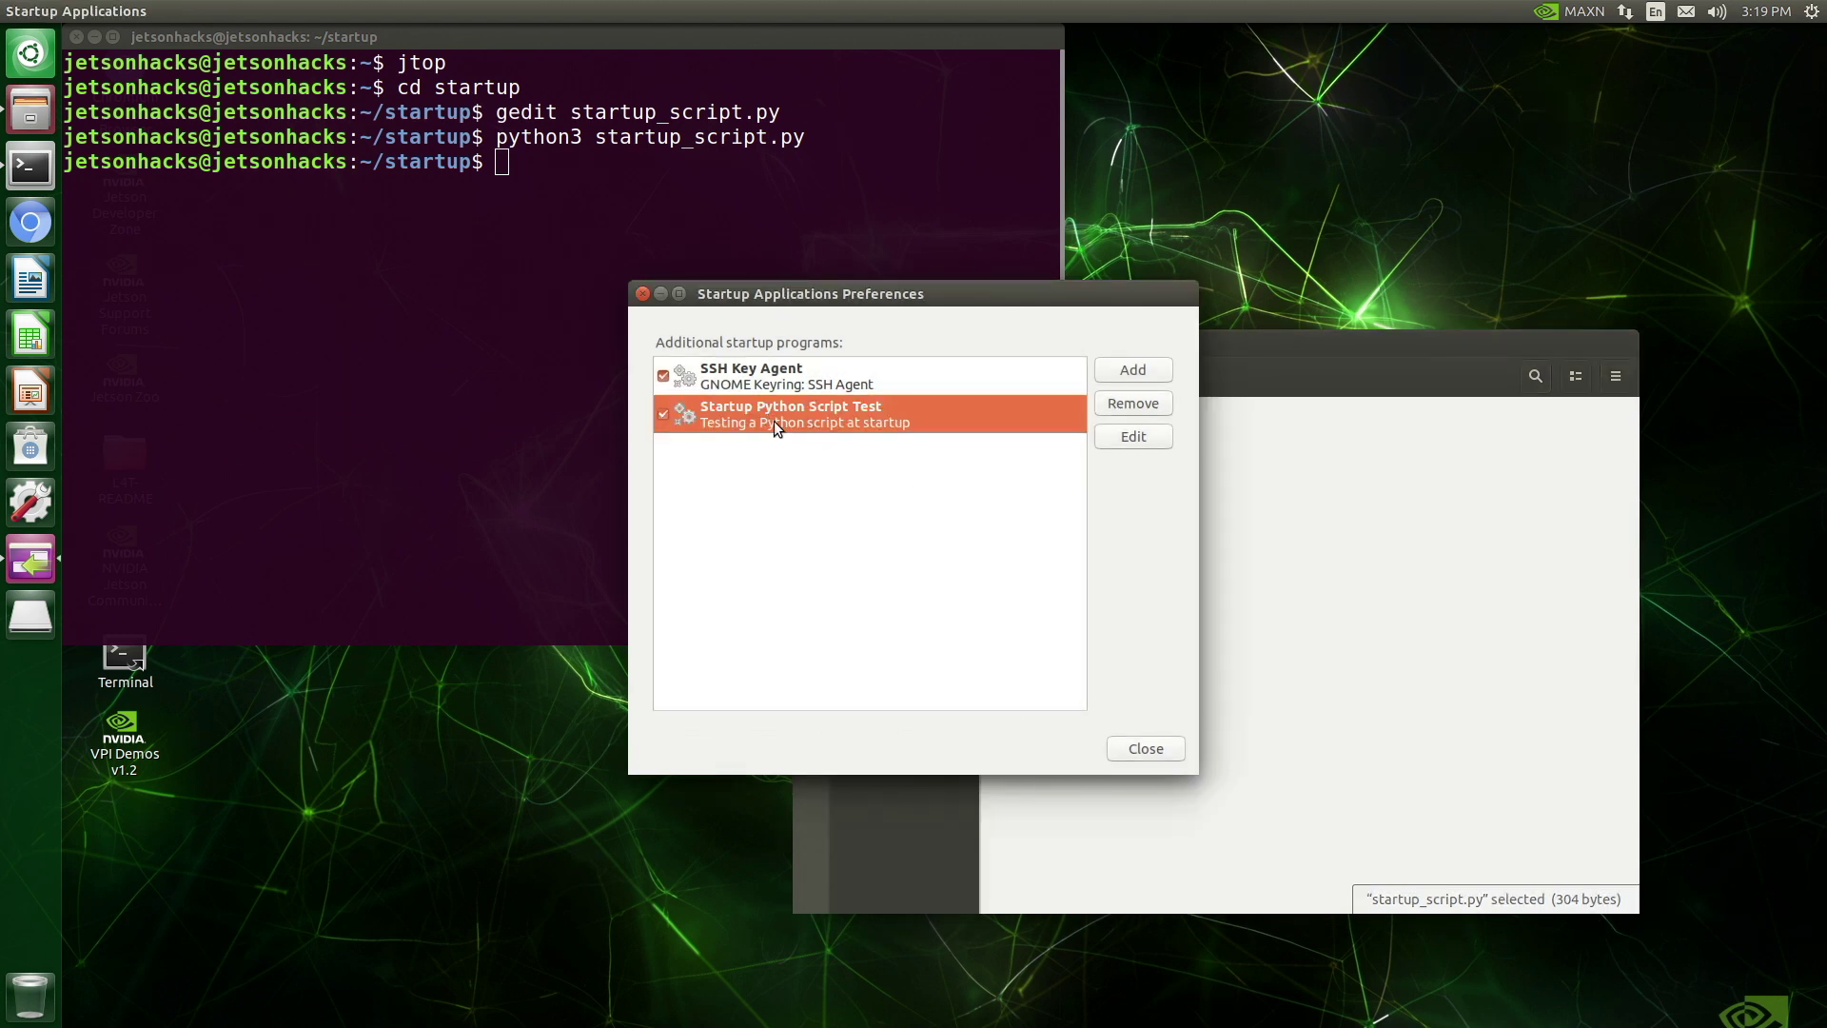
pyautogui.click(1145, 747)
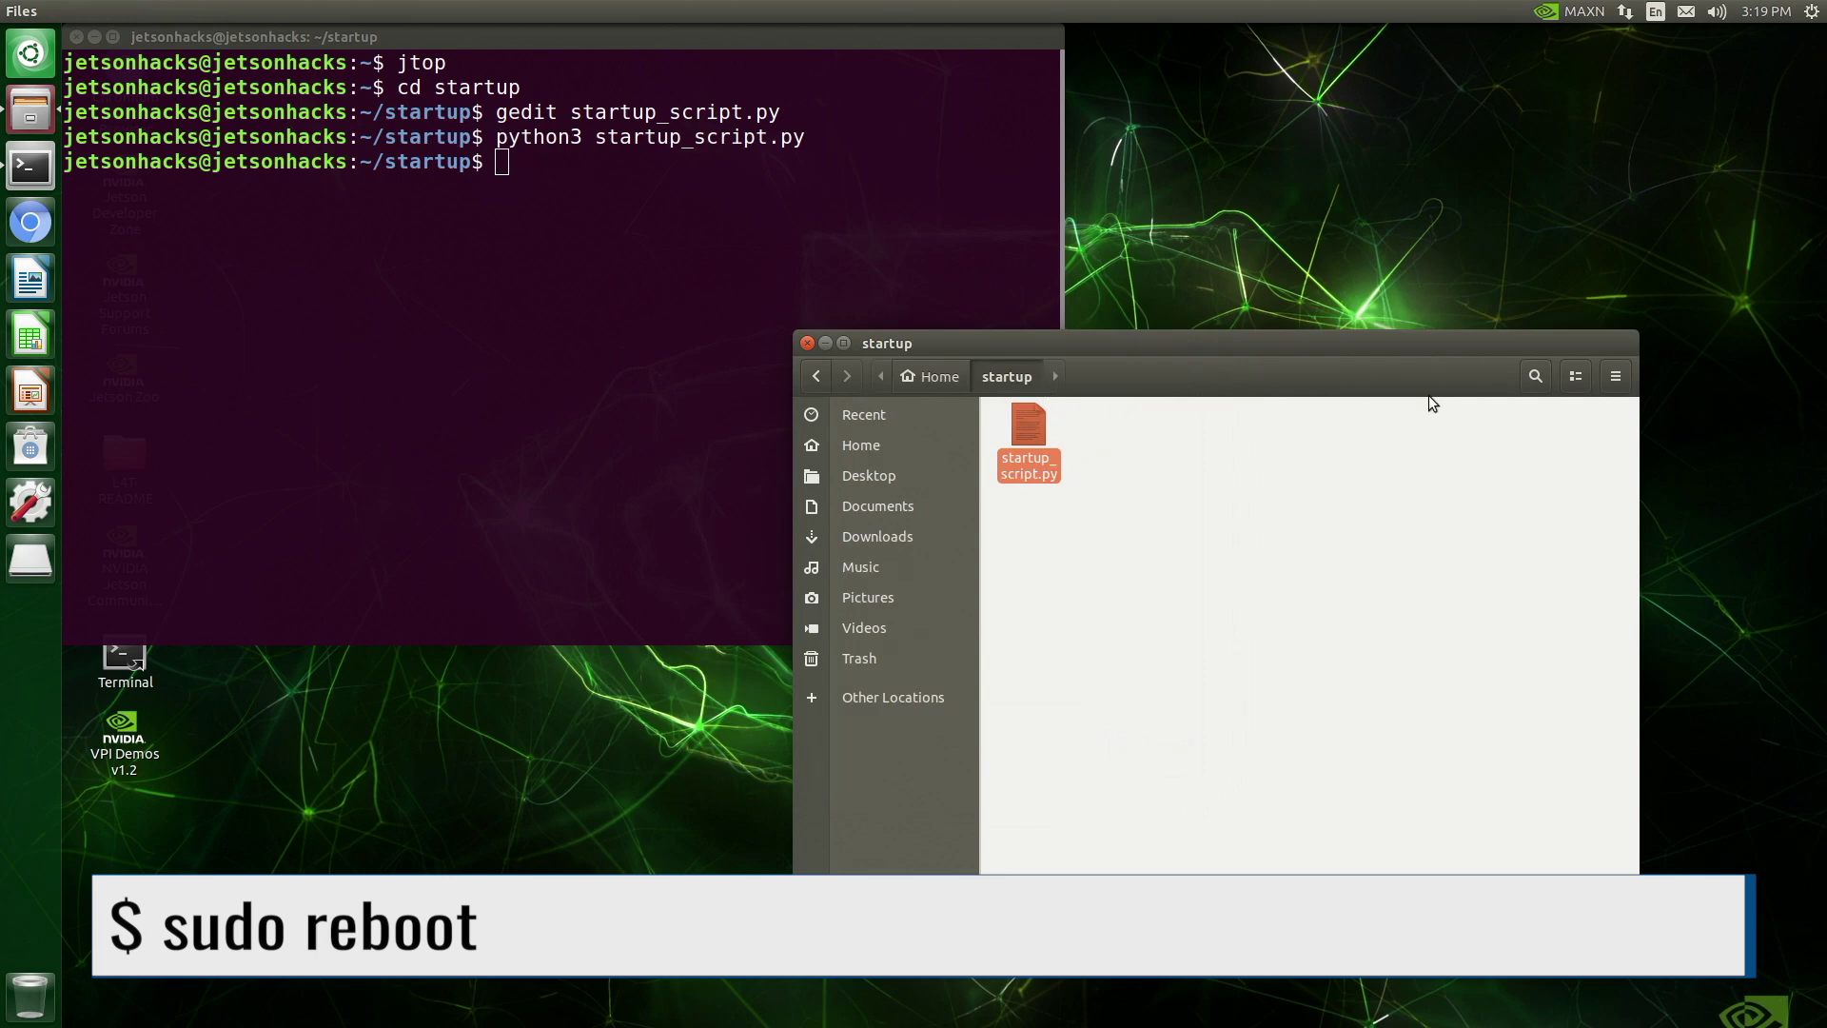
pyautogui.click(807, 344)
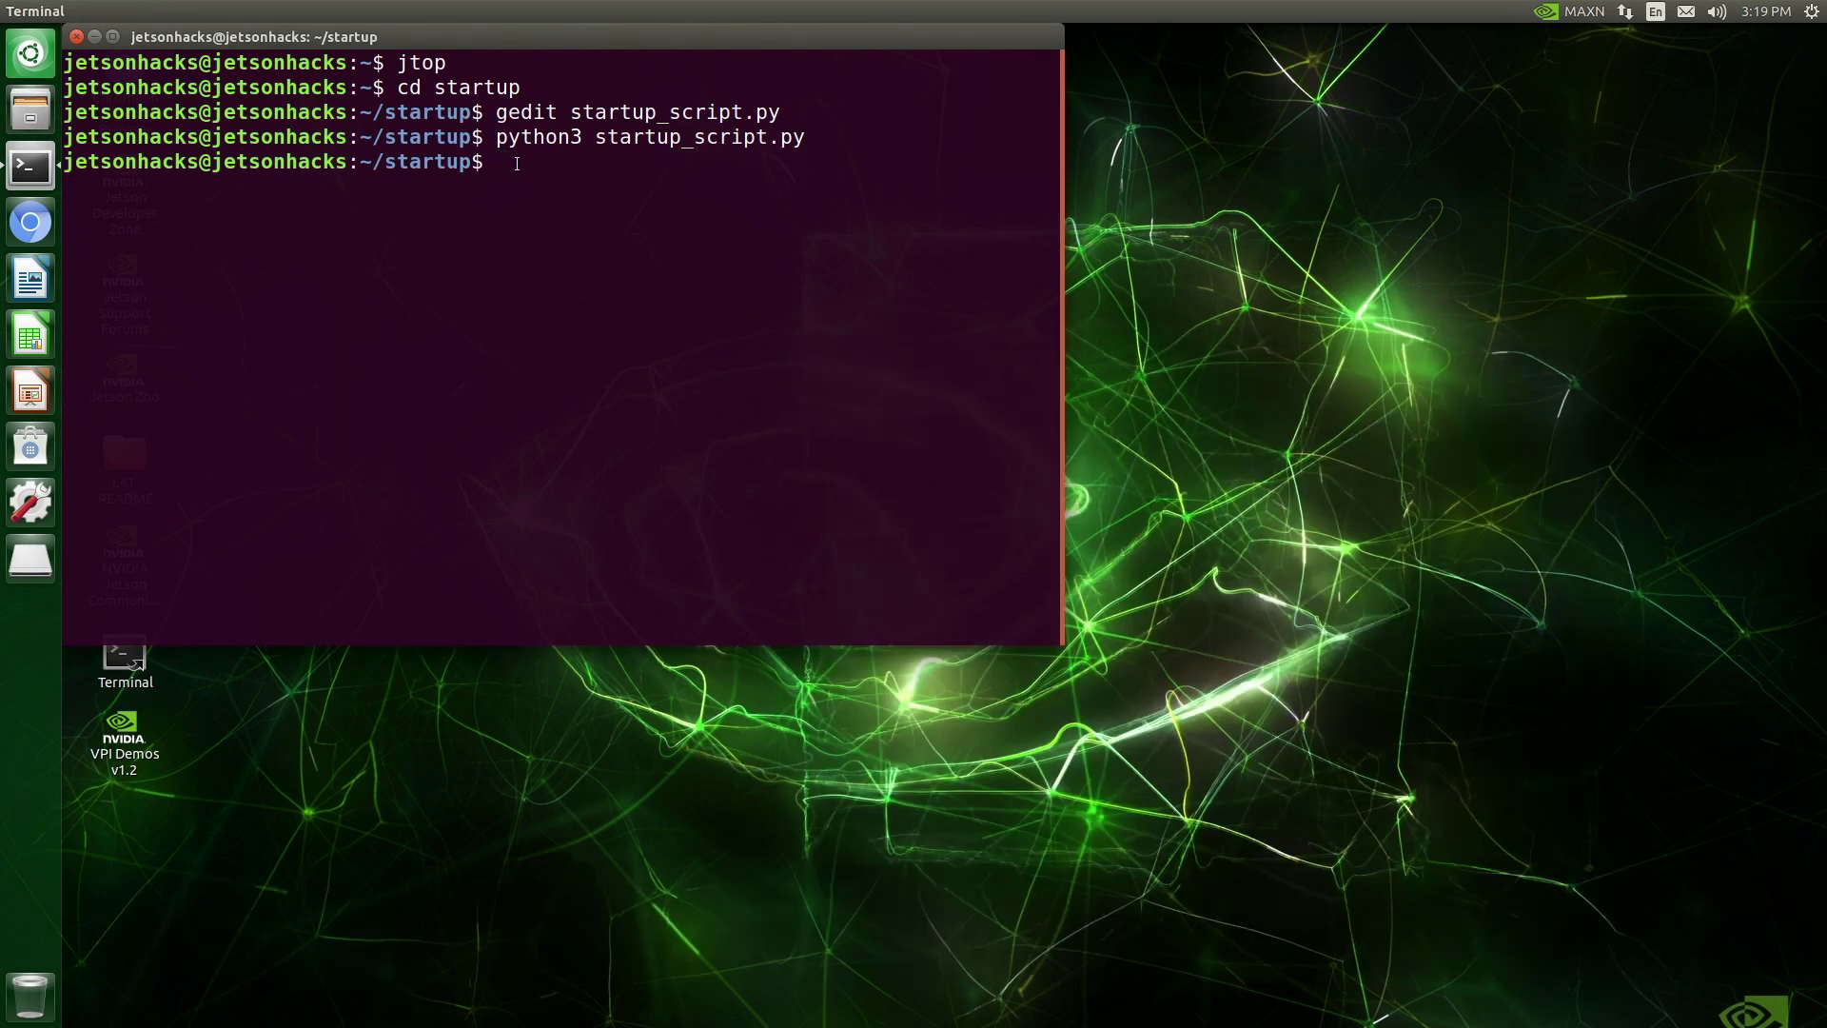
# Reboot with sudo reboot, sign back in, and centre the auto-launched Startup Script Test window
pyautogui.write('sudo reboot')
pyautogui.press('Return')
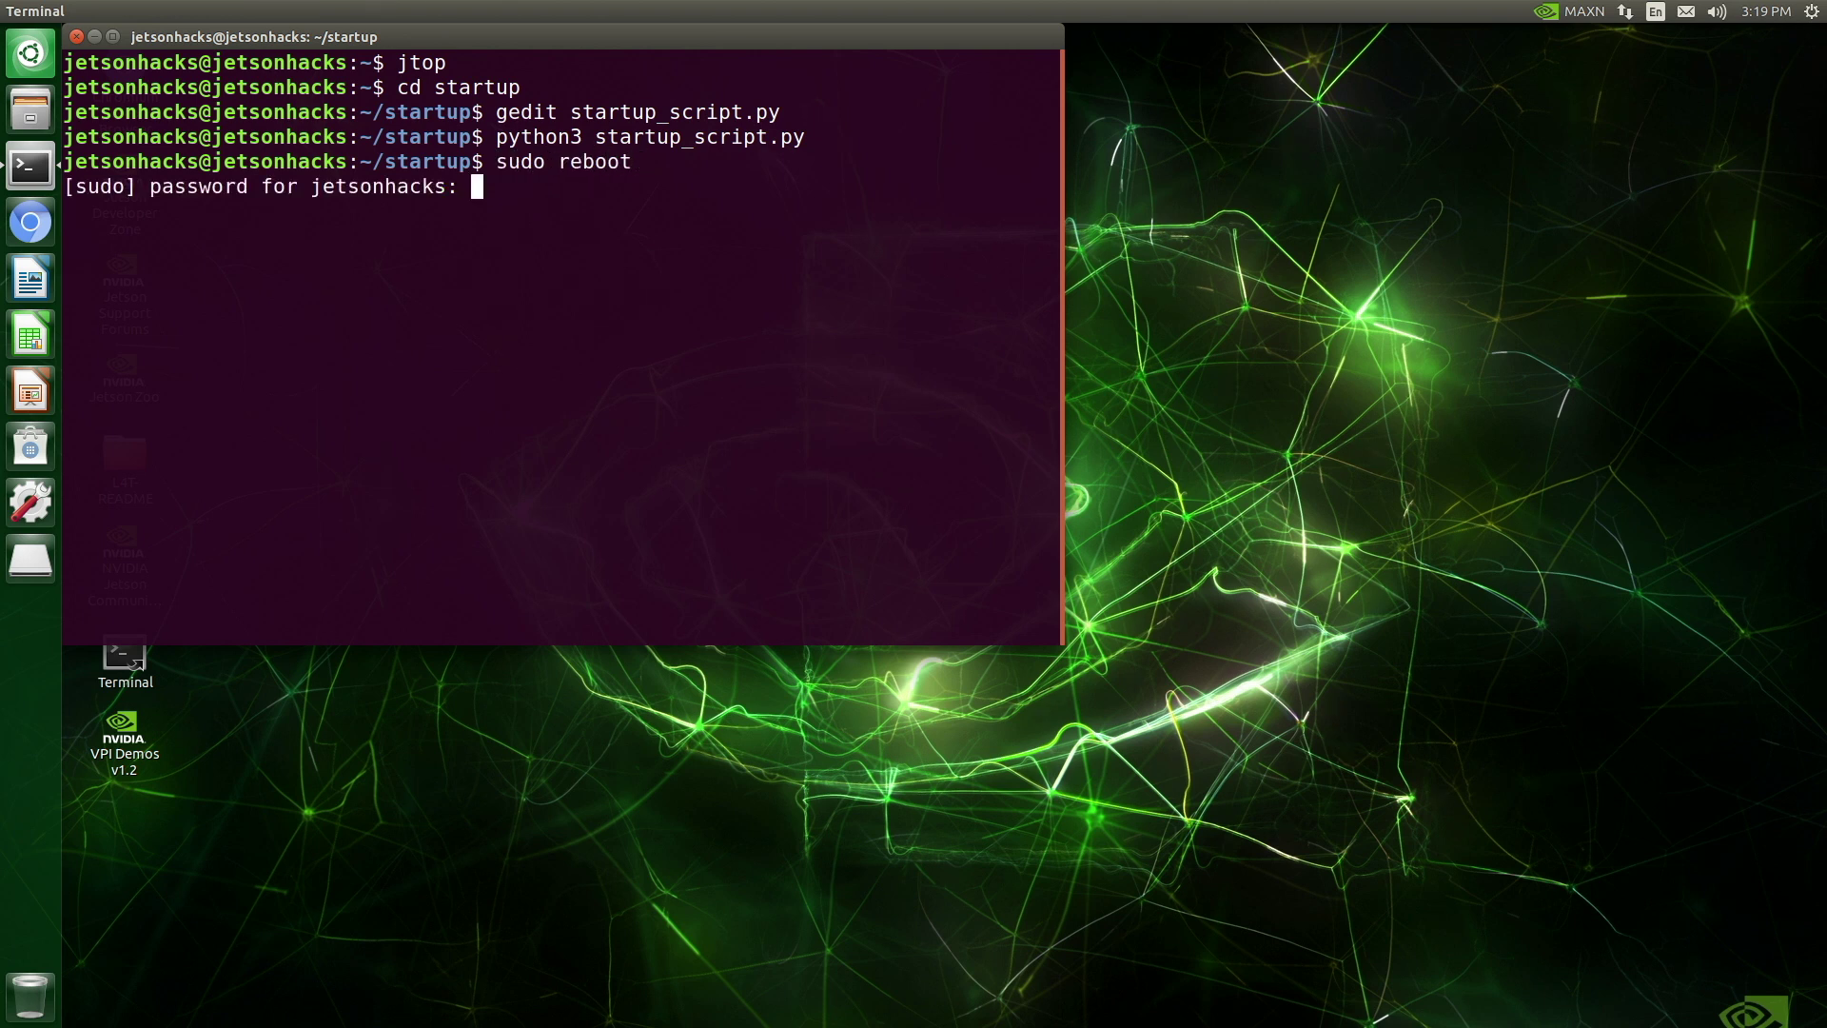
pyautogui.press('Return')
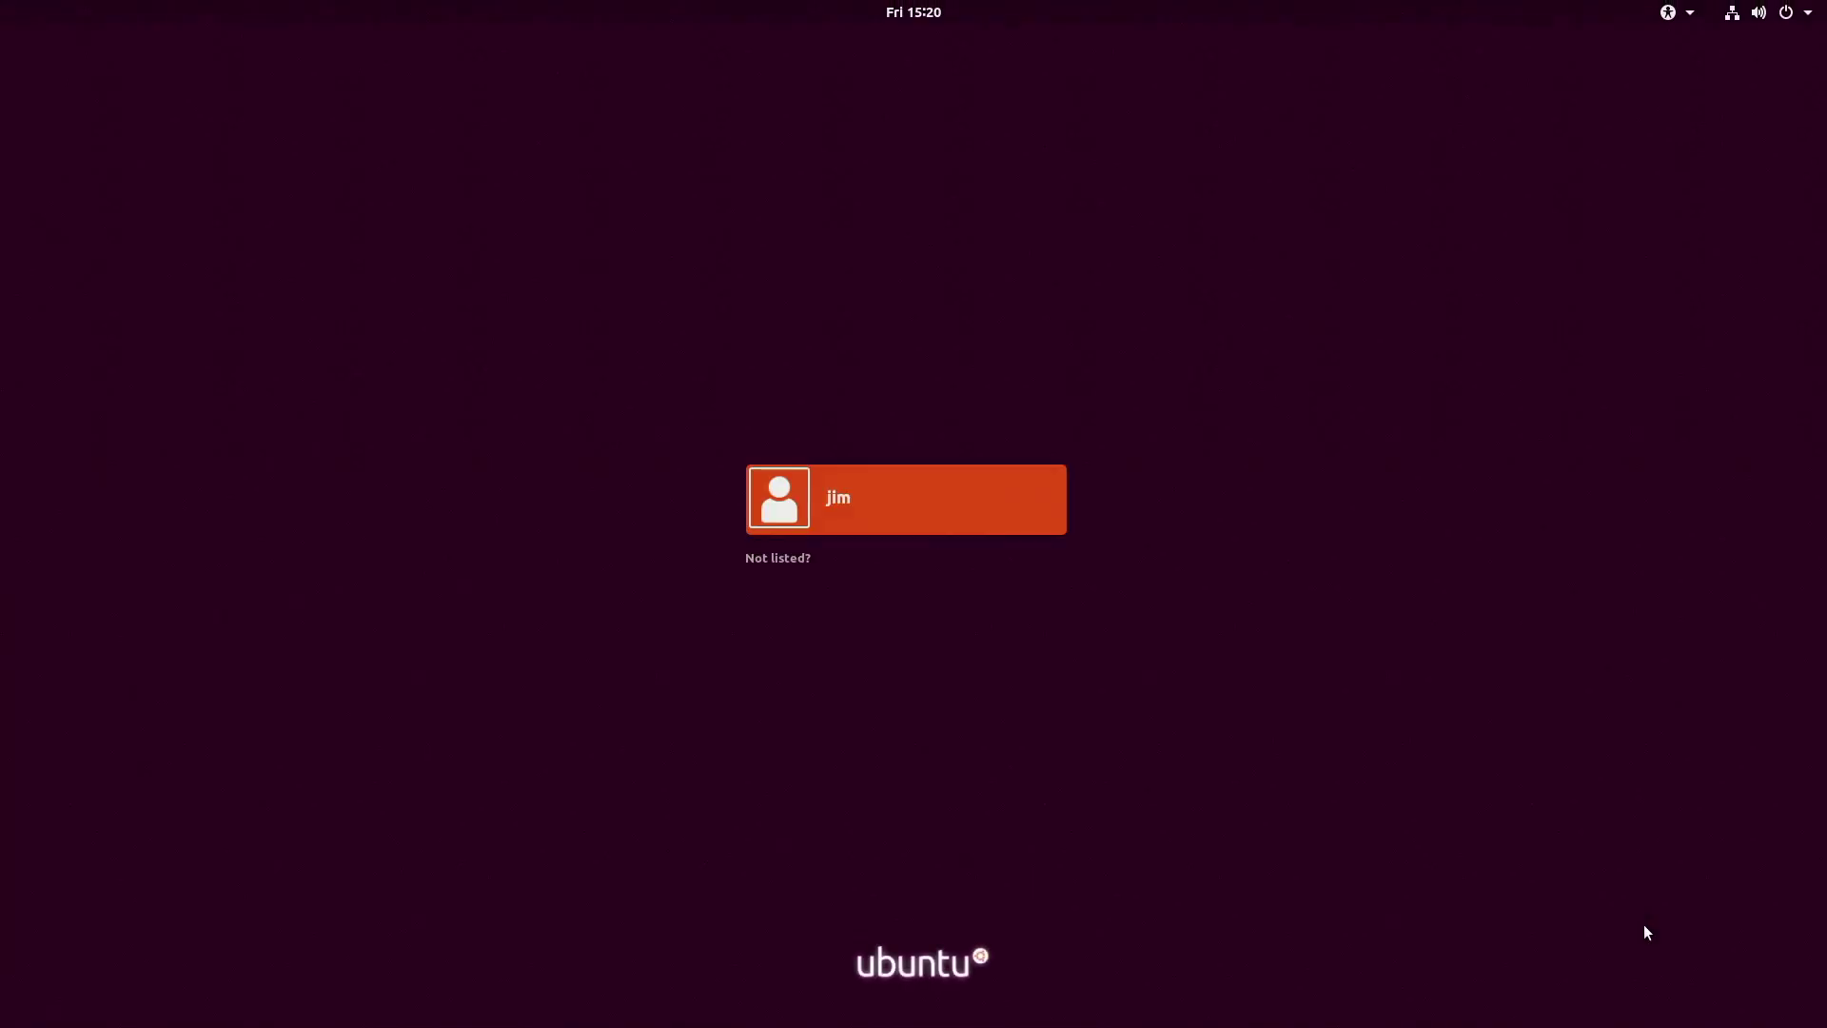
pyautogui.click(945, 493)
pyautogui.write('*******')
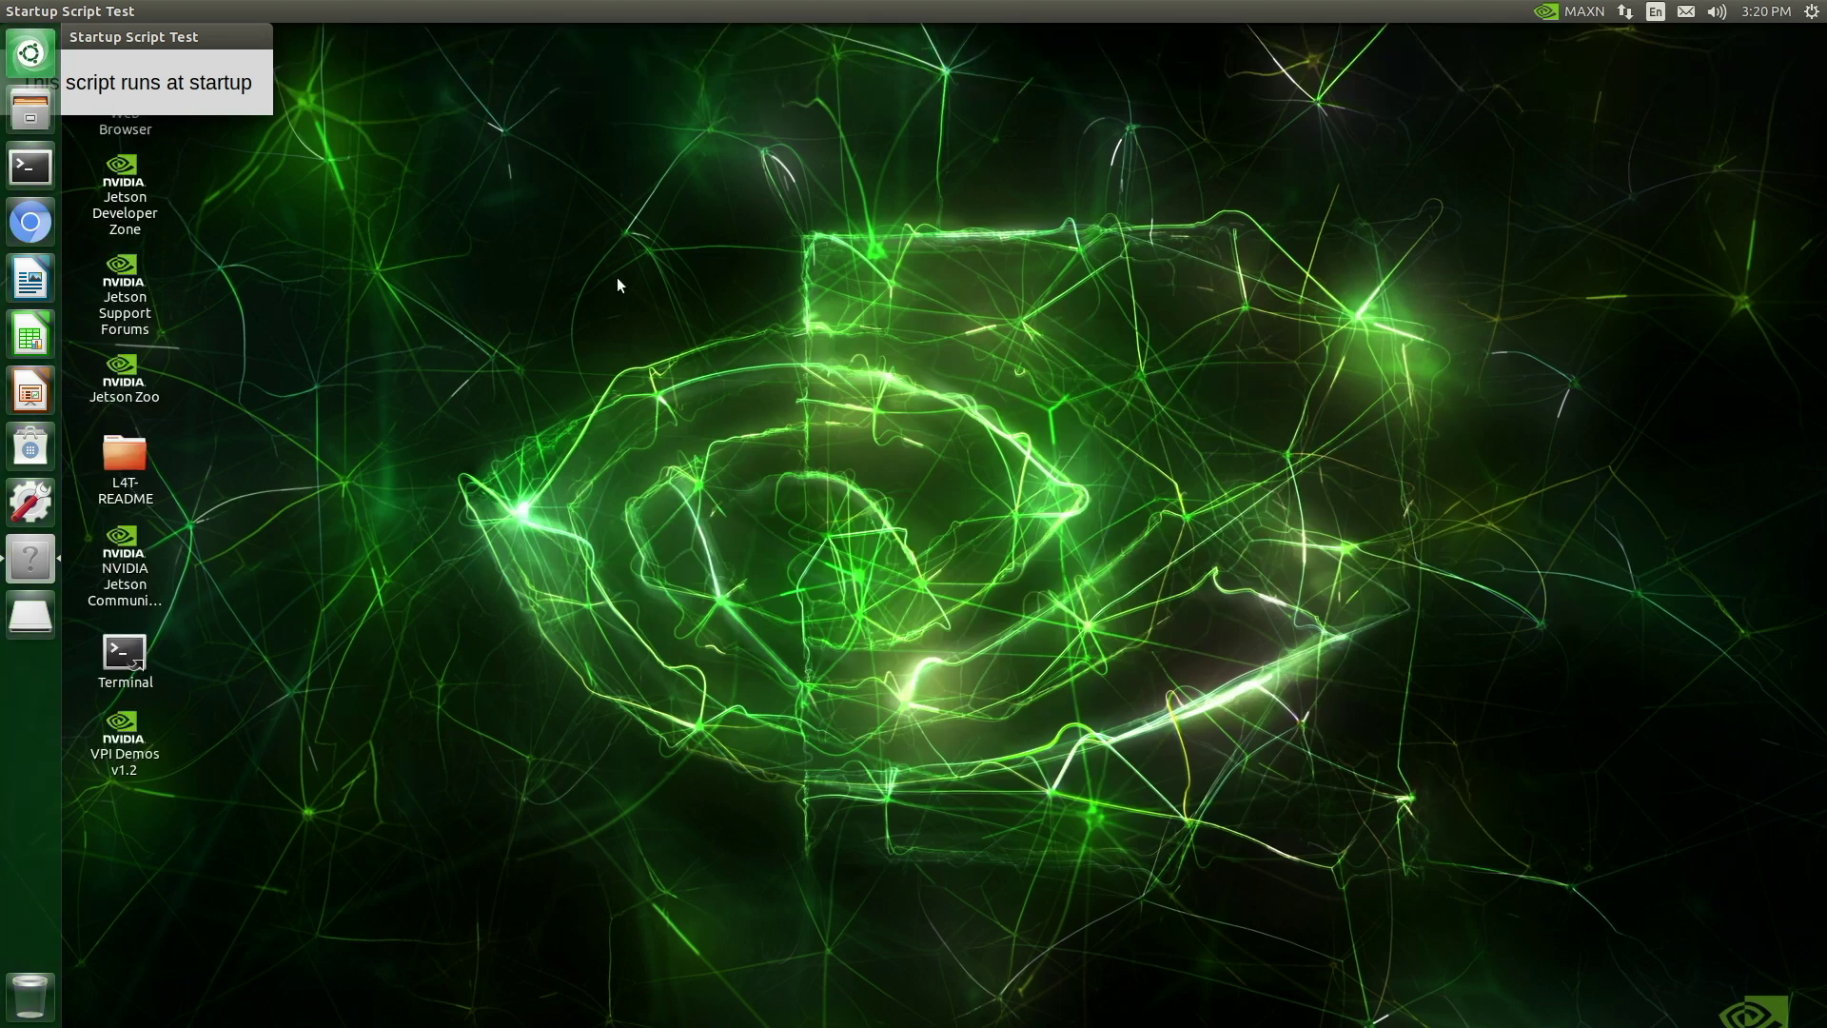
pyautogui.moveTo(163, 42); pyautogui.dragTo(730, 230)
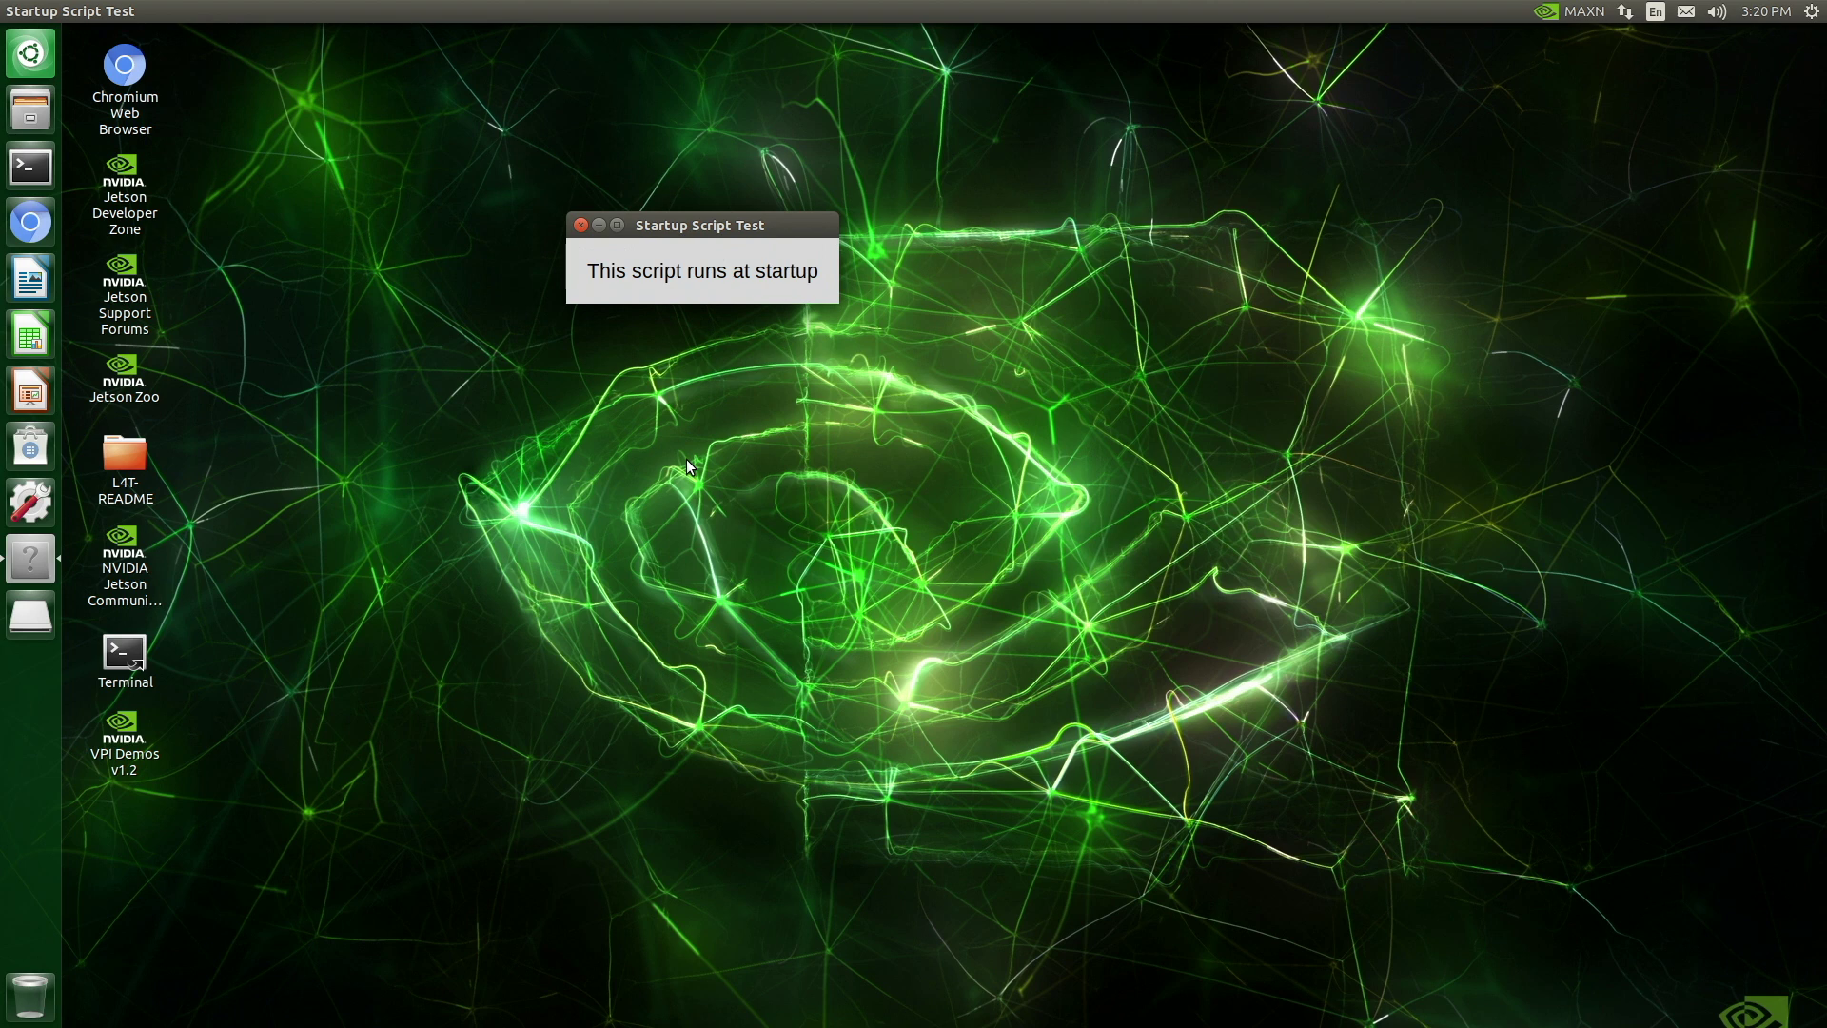